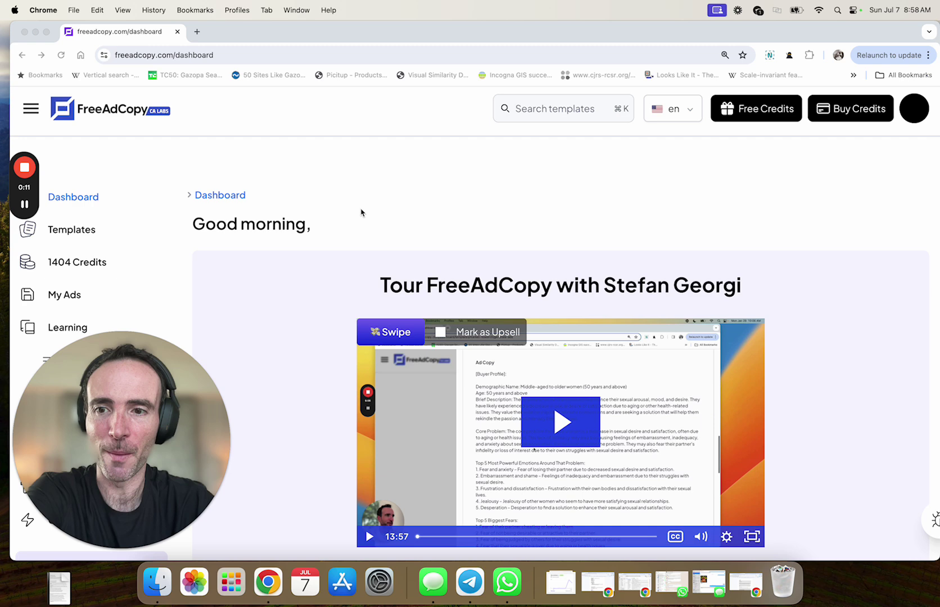
- Bring the FreeAdCopy dashboard forward and review its 13:57 tour video and 1404-credit balance
{"action": "mouse_move", "coordinate": [71, 529]}
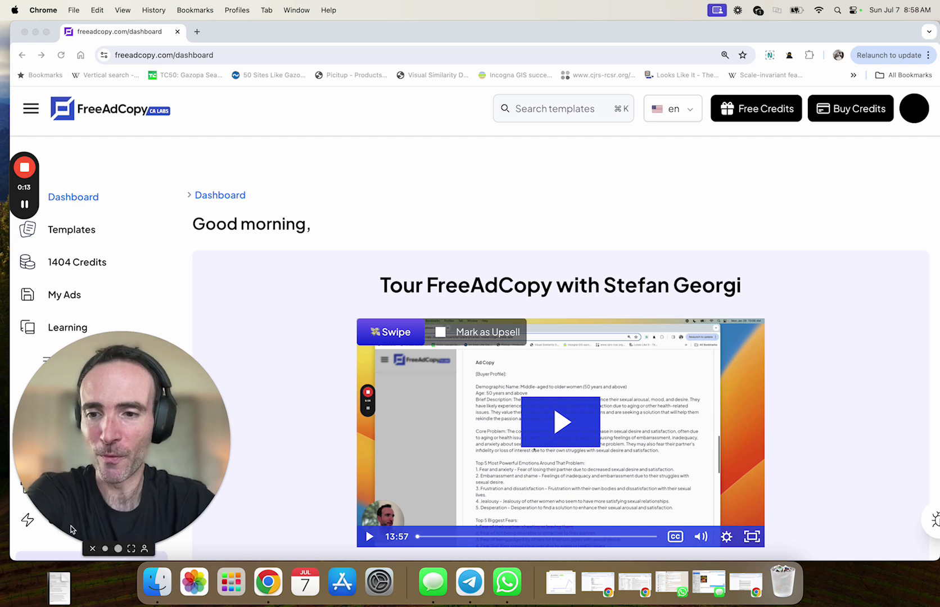
{"action": "left_click", "coordinate": [105, 548]}
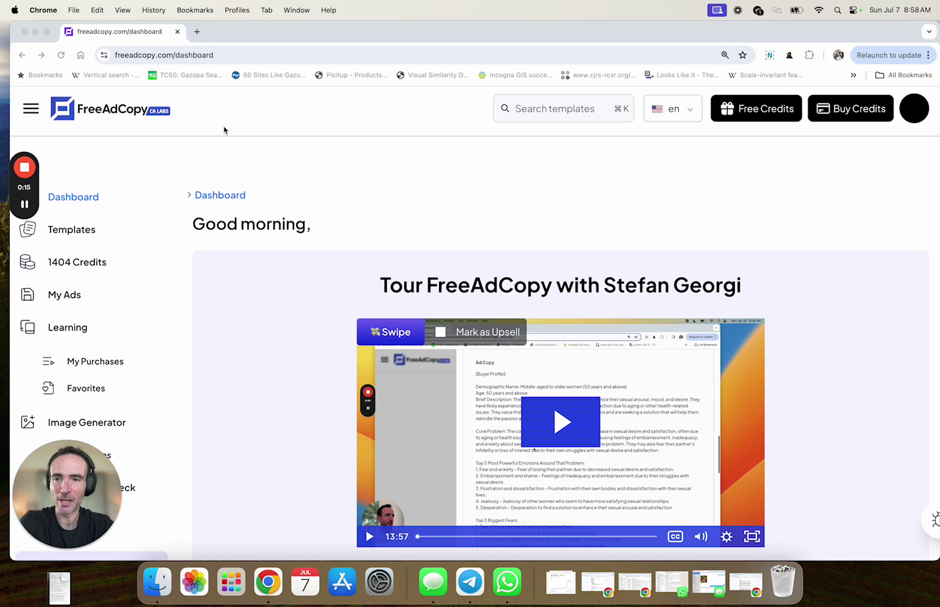
{"action": "left_click", "coordinate": [244, 29]}
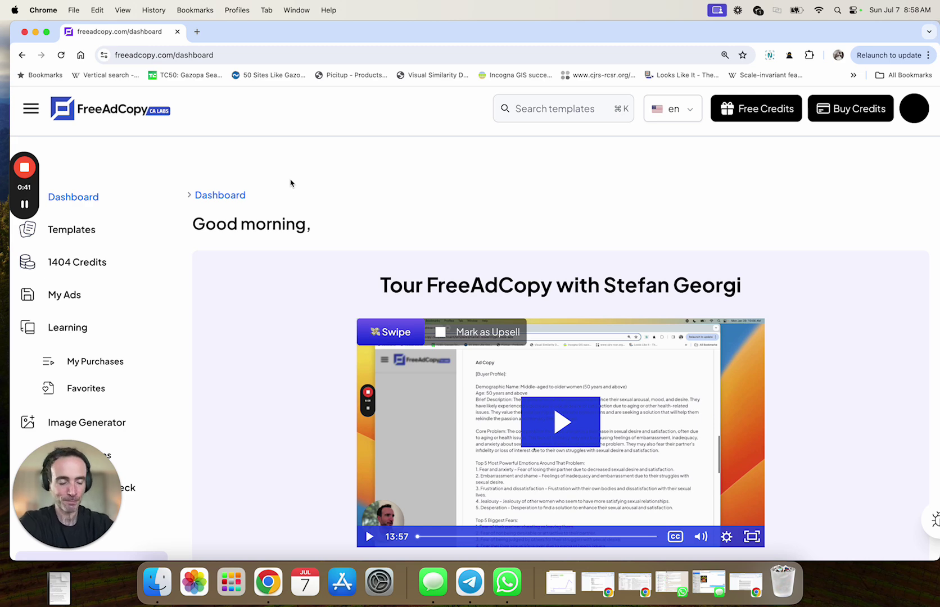
{"action": "scroll", "coordinate": [290, 180], "scroll_direction": "down", "scroll_amount": 4}
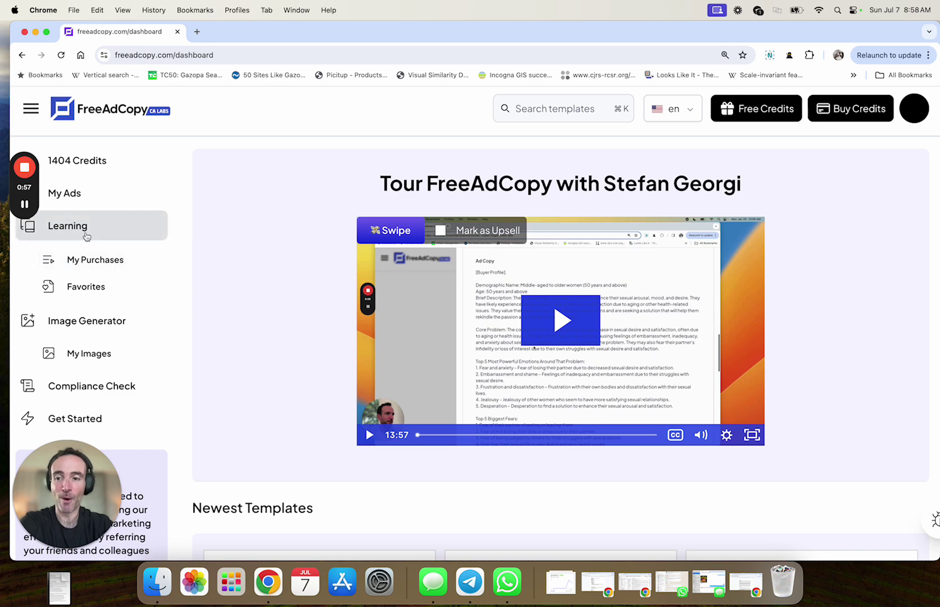
{"action": "scroll", "coordinate": [86, 236], "scroll_direction": "up", "scroll_amount": 5}
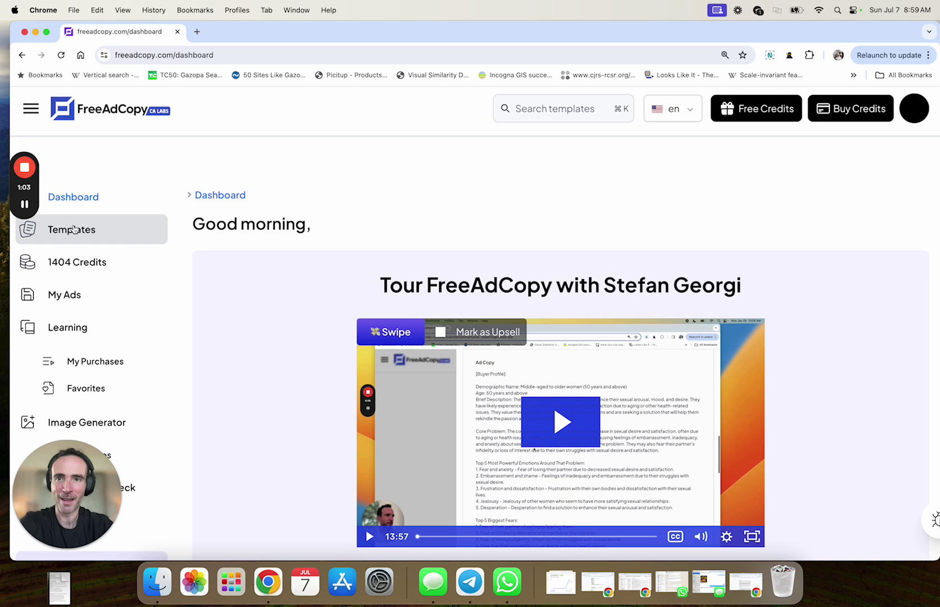
{"action": "left_click", "coordinate": [73, 229]}
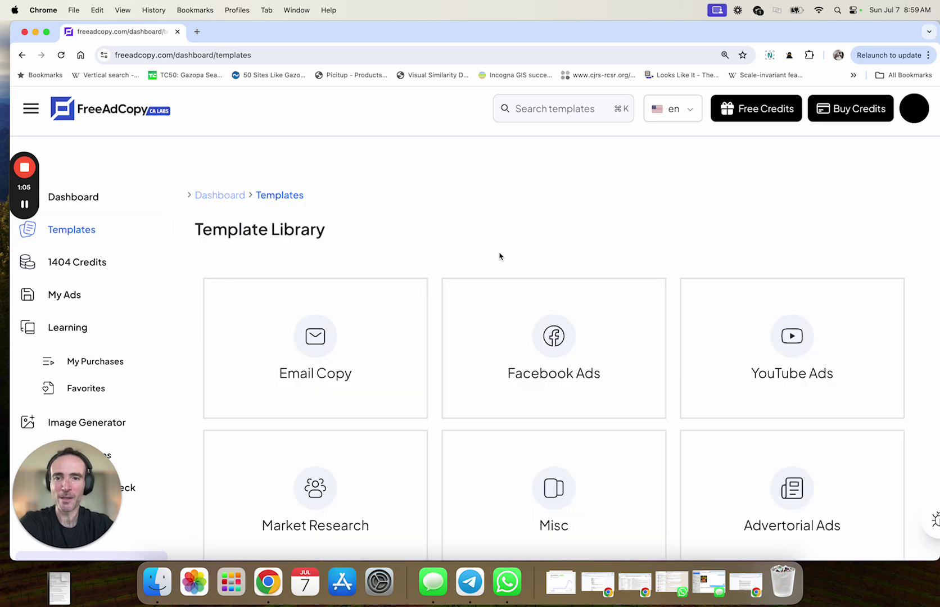
{"action": "scroll", "coordinate": [499, 256], "scroll_direction": "down", "scroll_amount": 3}
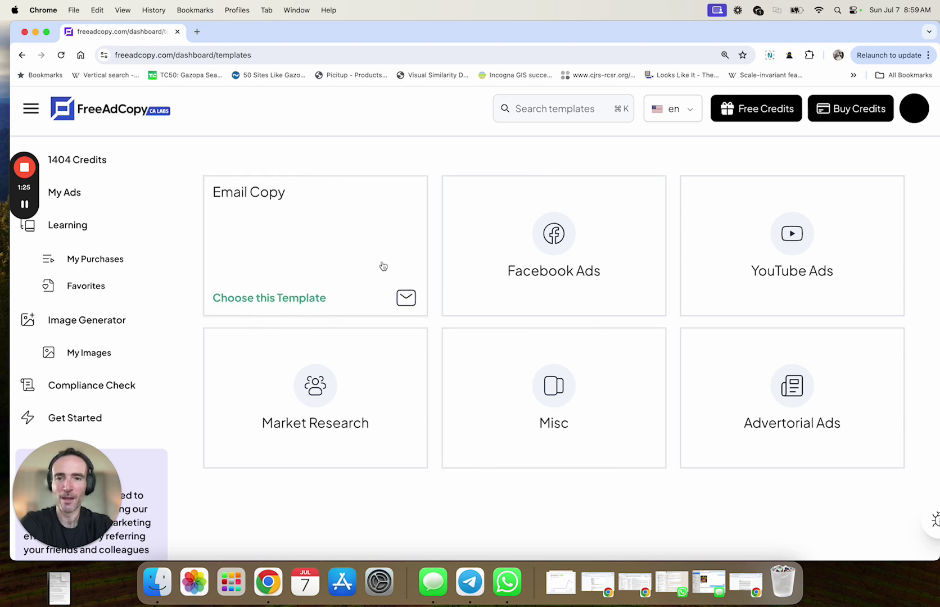
- Open Email Copy and browse its templates, from the Abandon Checkout sequence to The Seasonal Surge
{"action": "left_click", "coordinate": [316, 236]}
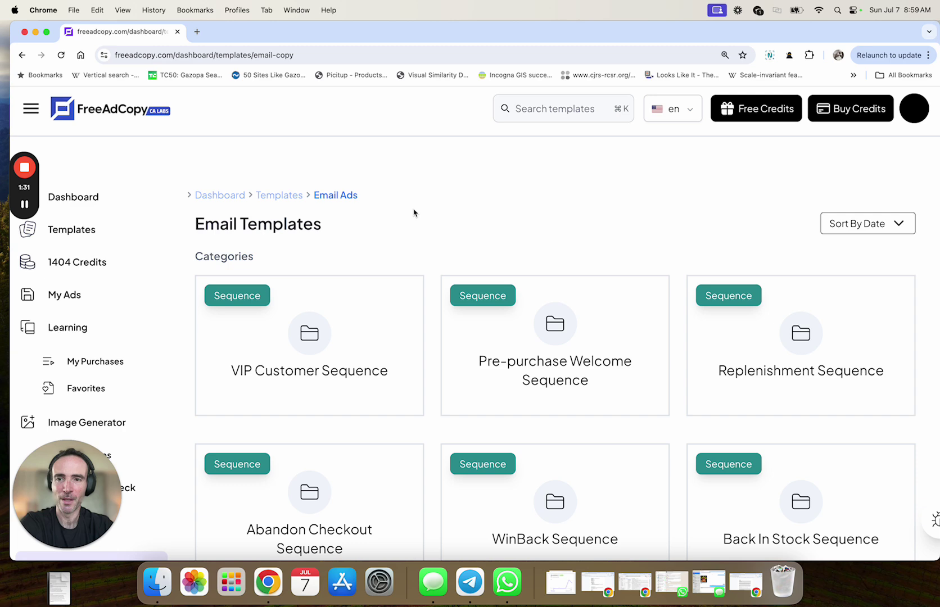
{"action": "scroll", "coordinate": [414, 212], "scroll_direction": "down", "scroll_amount": 1}
{"action": "scroll", "coordinate": [414, 209], "scroll_direction": "down", "scroll_amount": 1}
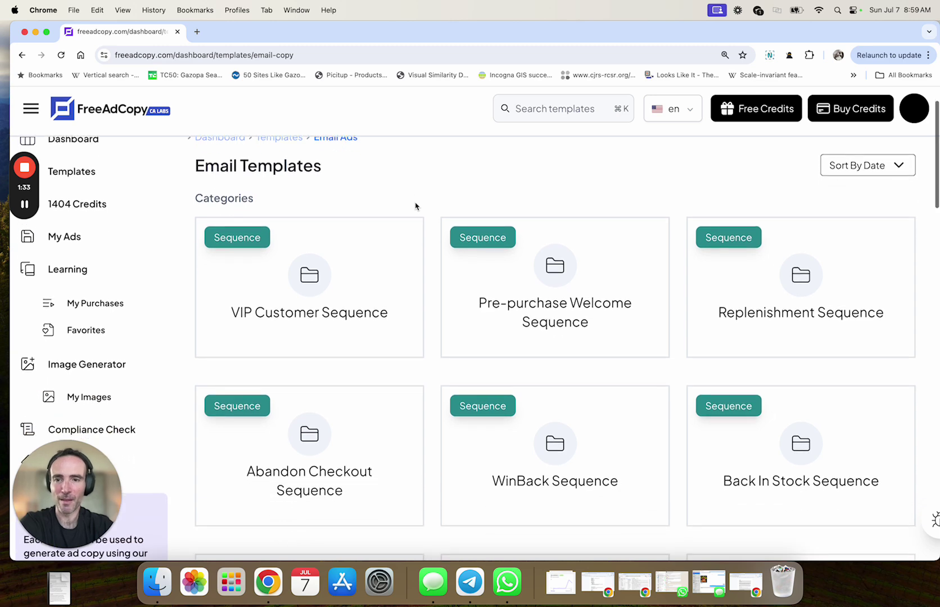
{"action": "scroll", "coordinate": [415, 206], "scroll_direction": "down", "scroll_amount": 1}
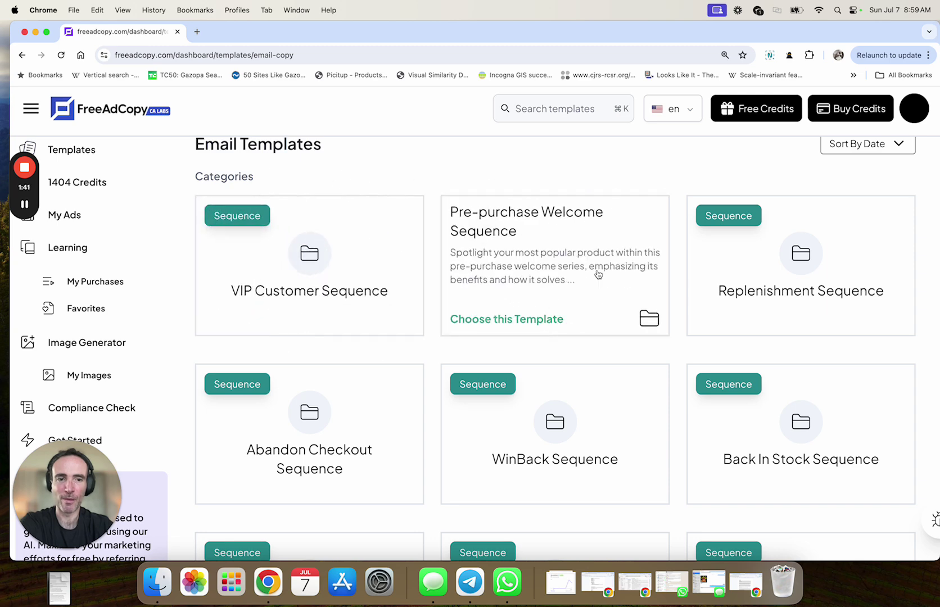
{"action": "scroll", "coordinate": [596, 273], "scroll_direction": "down", "scroll_amount": 1}
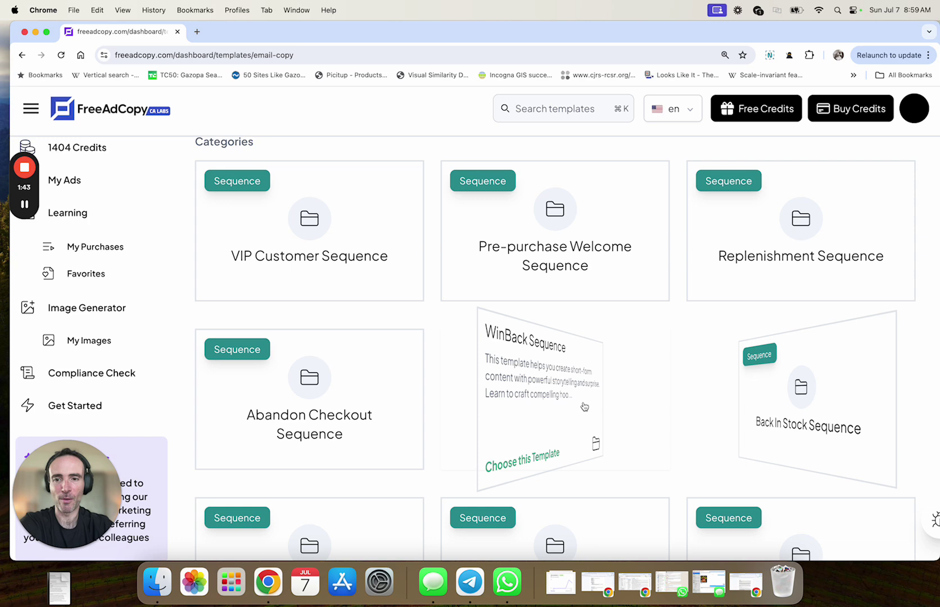
{"action": "scroll", "coordinate": [371, 382], "scroll_direction": "down", "scroll_amount": 2}
{"action": "scroll", "coordinate": [350, 314], "scroll_direction": "up", "scroll_amount": 2}
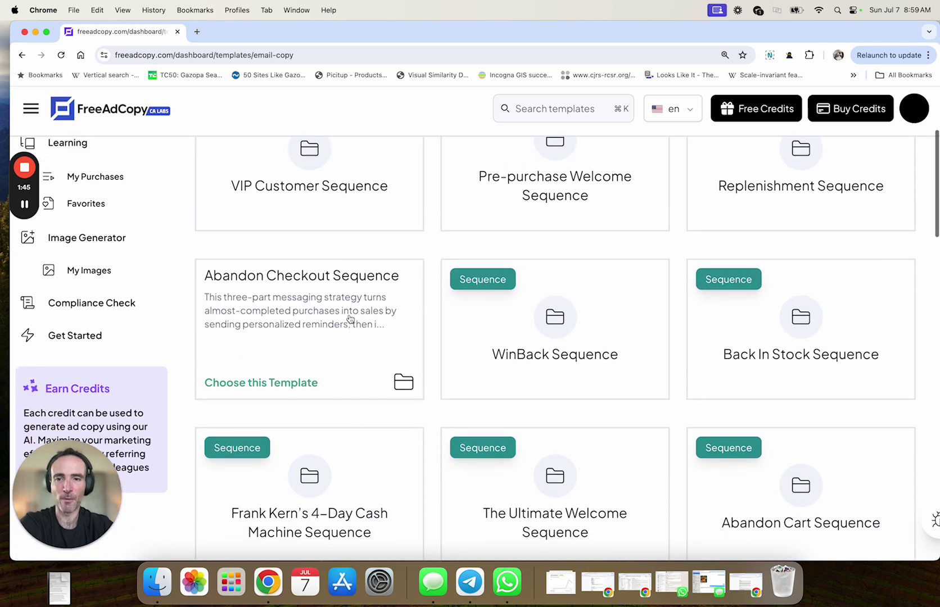
{"action": "scroll", "coordinate": [350, 319], "scroll_direction": "down", "scroll_amount": 1}
{"action": "scroll", "coordinate": [349, 318], "scroll_direction": "down", "scroll_amount": 5}
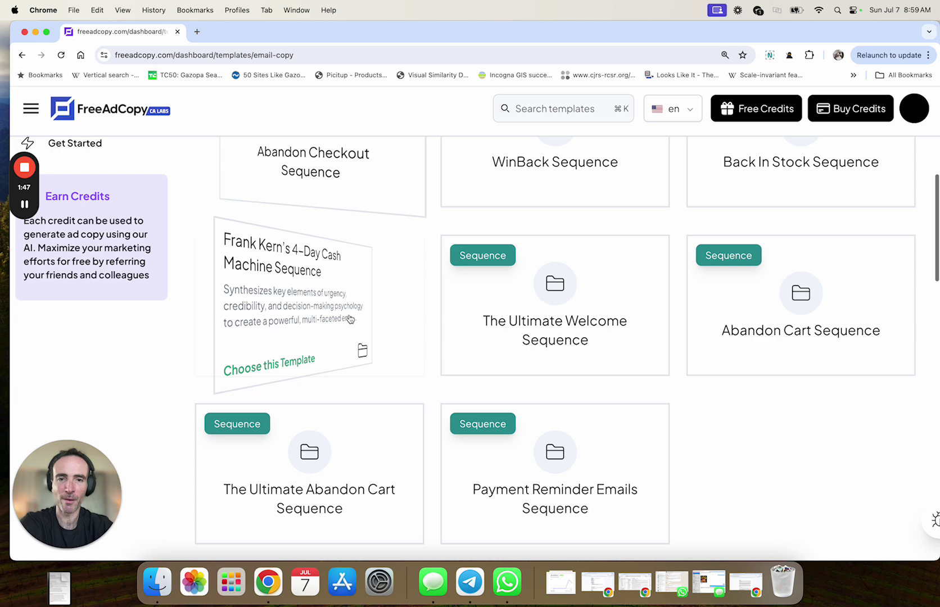
{"action": "scroll", "coordinate": [481, 319], "scroll_direction": "down", "scroll_amount": 10}
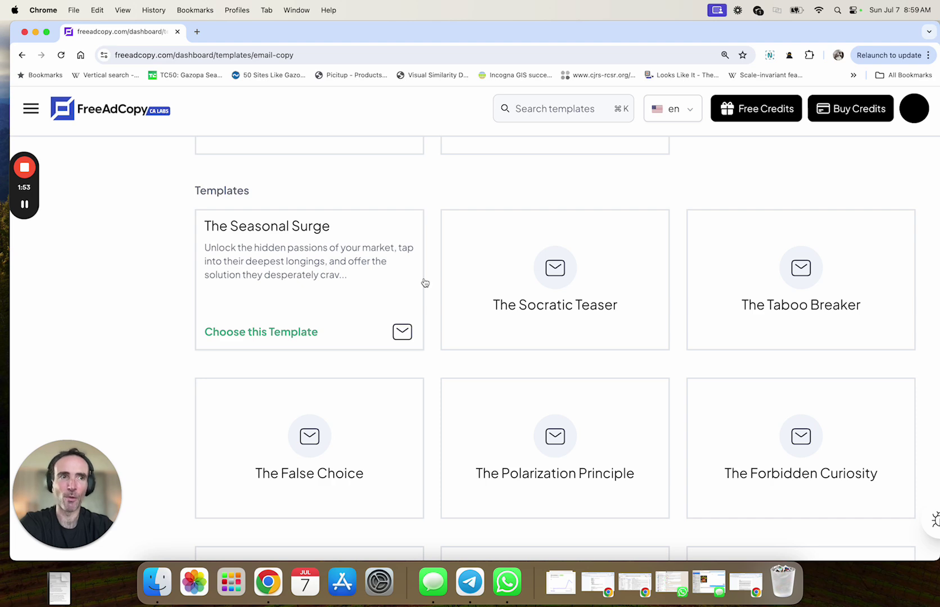
{"action": "scroll", "coordinate": [597, 267], "scroll_direction": "down", "scroll_amount": 6}
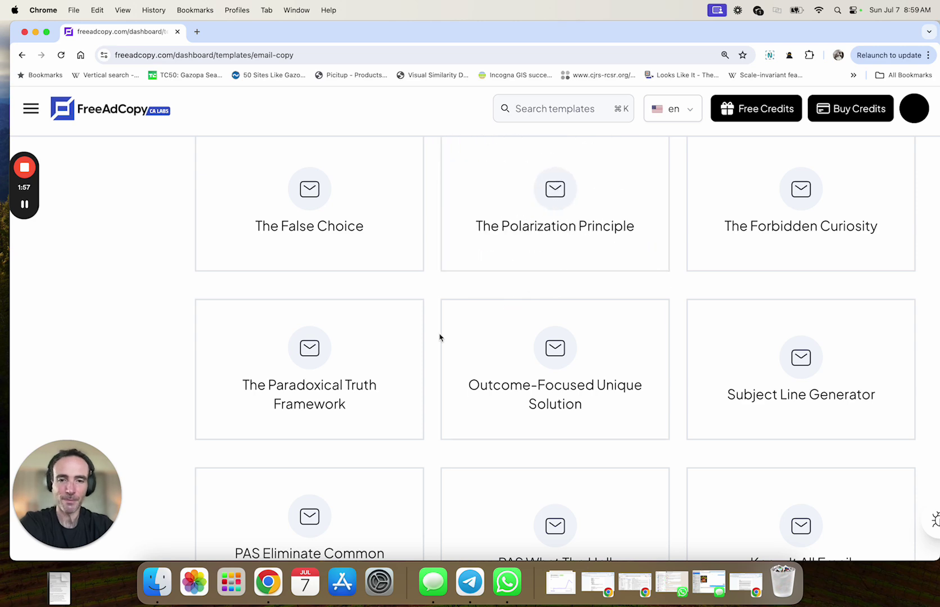
{"action": "scroll", "coordinate": [405, 326], "scroll_direction": "down", "scroll_amount": 1}
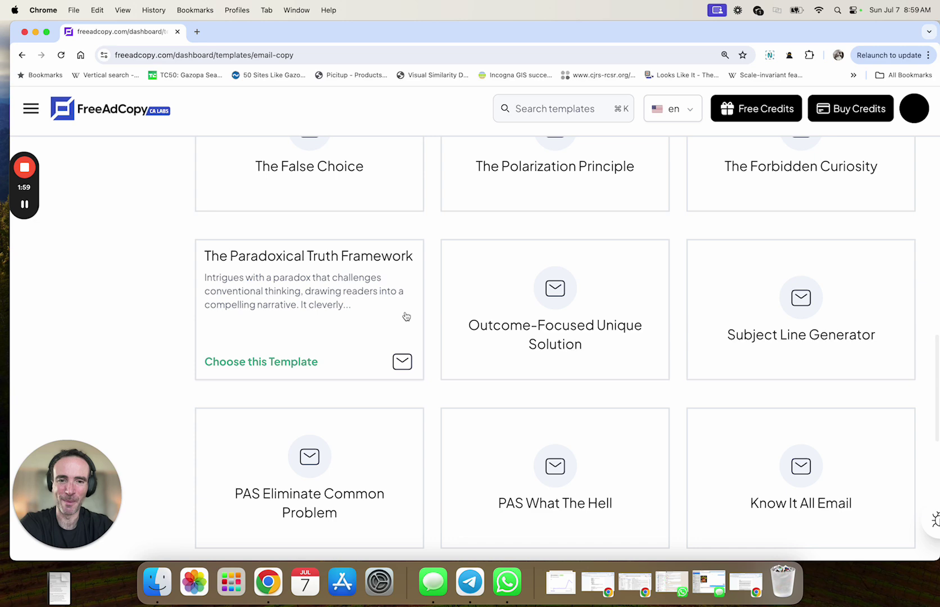
- Open The Paradoxical Truth Framework template and look over its blank Email Ads form
{"action": "left_click", "coordinate": [376, 295]}
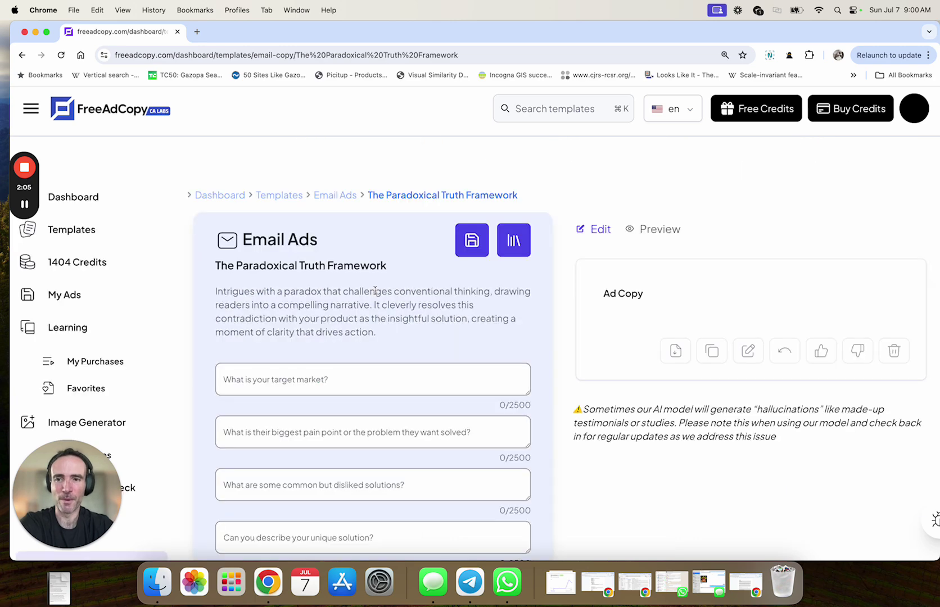
{"action": "scroll", "coordinate": [376, 291], "scroll_direction": "down", "scroll_amount": 10}
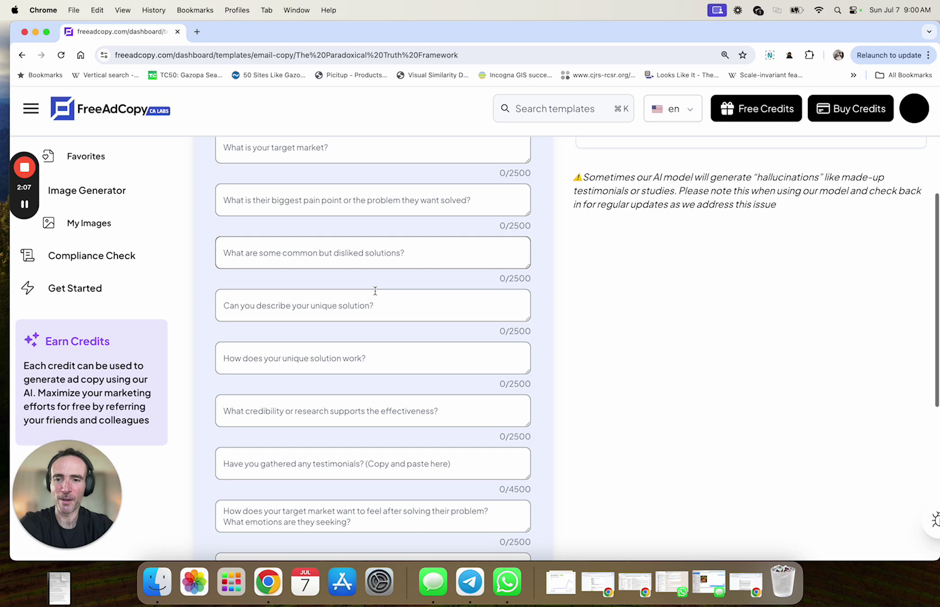
{"action": "scroll", "coordinate": [355, 384], "scroll_direction": "down", "scroll_amount": 1}
{"action": "scroll", "coordinate": [356, 385], "scroll_direction": "up", "scroll_amount": 2}
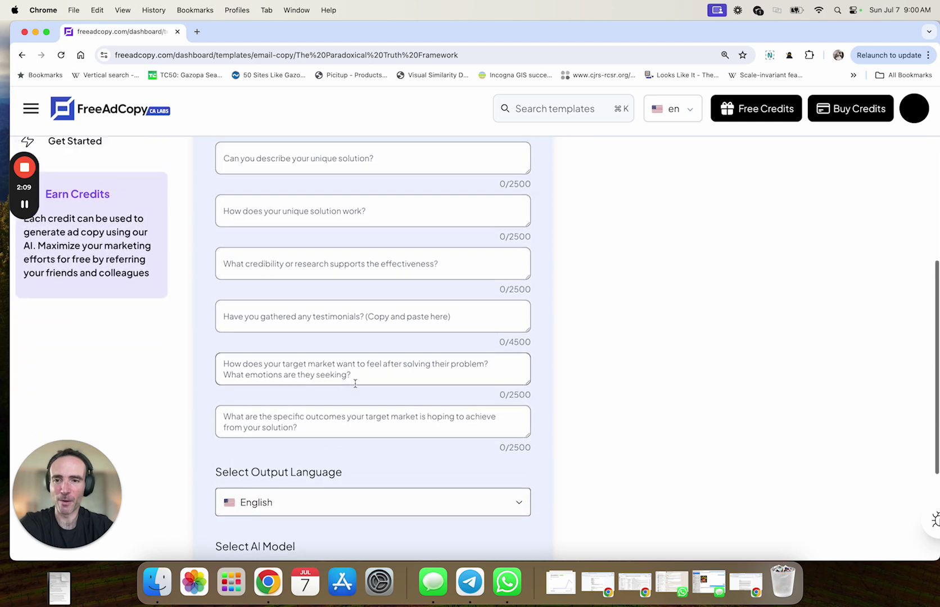
{"action": "scroll", "coordinate": [355, 387], "scroll_direction": "down", "scroll_amount": 3}
{"action": "scroll", "coordinate": [418, 403], "scroll_direction": "down", "scroll_amount": 2}
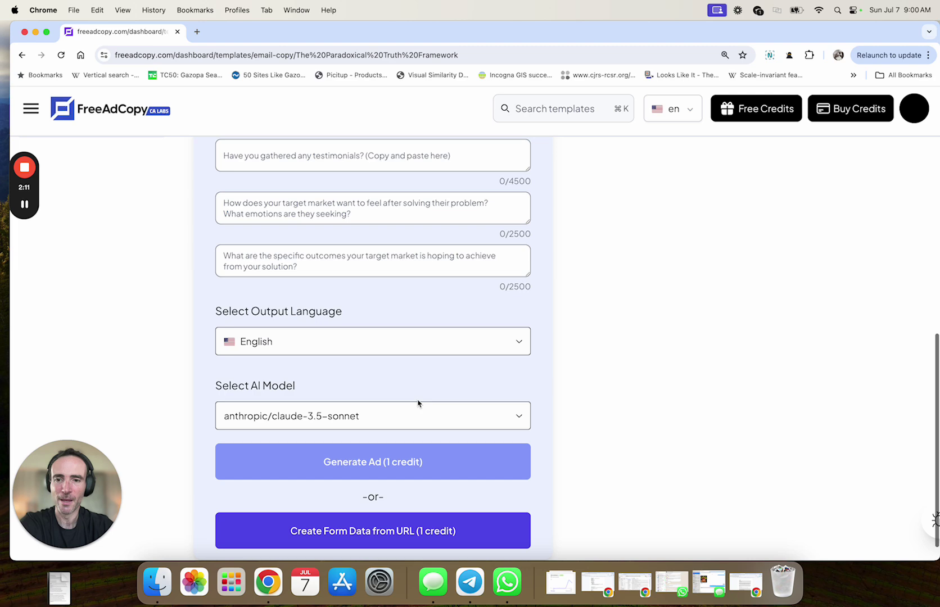
{"action": "scroll", "coordinate": [417, 403], "scroll_direction": "up", "scroll_amount": 1}
{"action": "scroll", "coordinate": [418, 403], "scroll_direction": "up", "scroll_amount": 1}
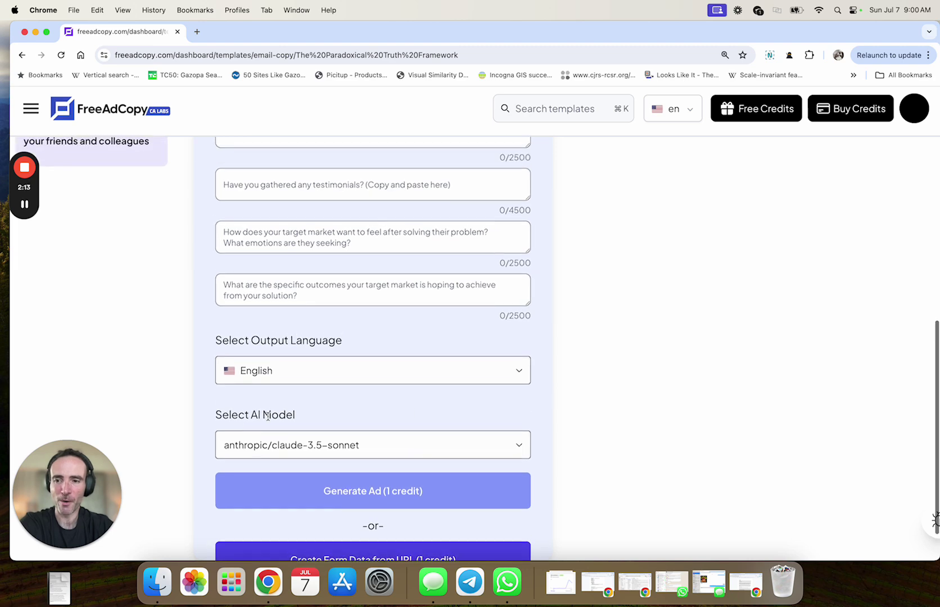
{"action": "scroll", "coordinate": [267, 416], "scroll_direction": "up", "scroll_amount": 15}
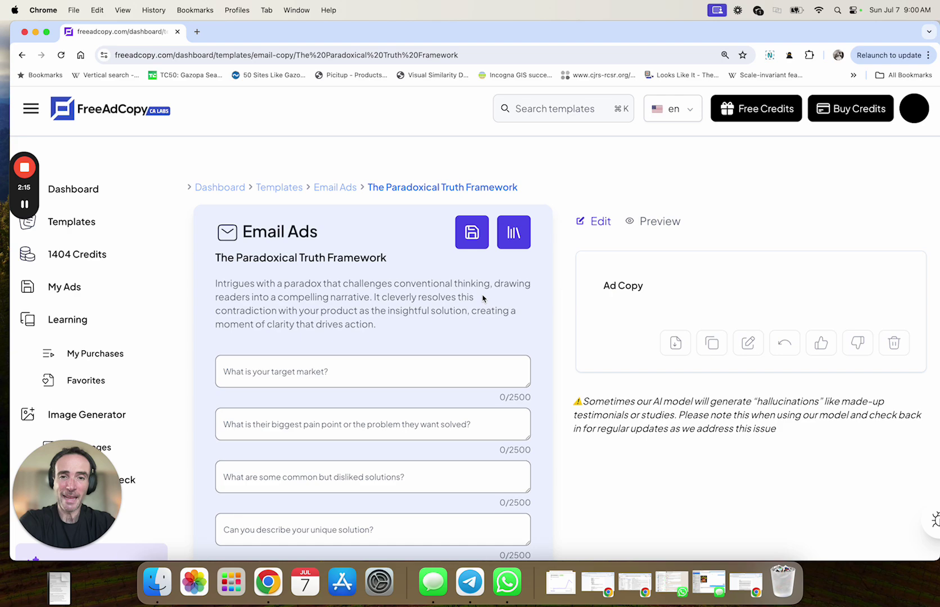
{"action": "scroll", "coordinate": [427, 337], "scroll_direction": "down", "scroll_amount": 15}
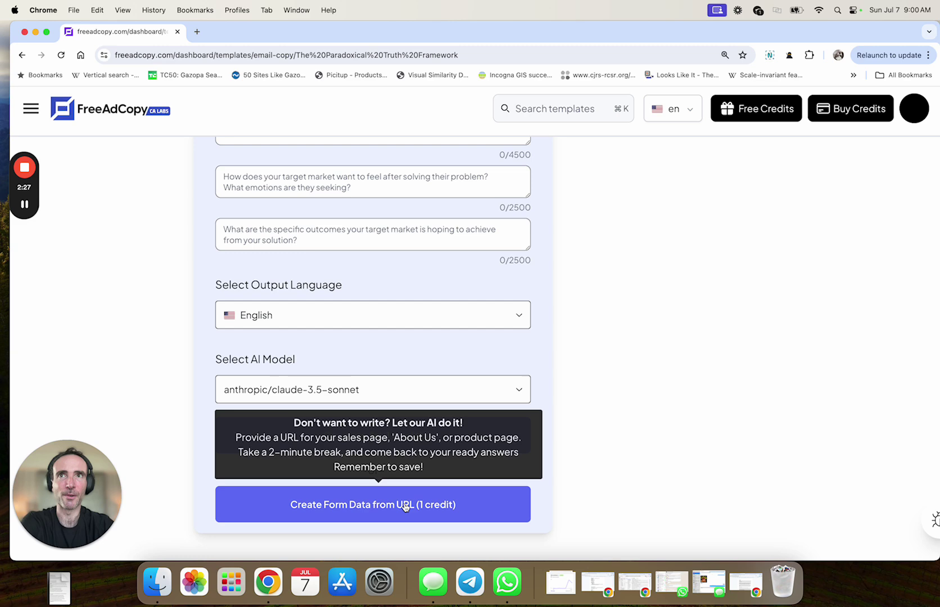
{"action": "scroll", "coordinate": [358, 337], "scroll_direction": "up", "scroll_amount": 15}
{"action": "scroll", "coordinate": [358, 427], "scroll_direction": "down", "scroll_amount": 10}
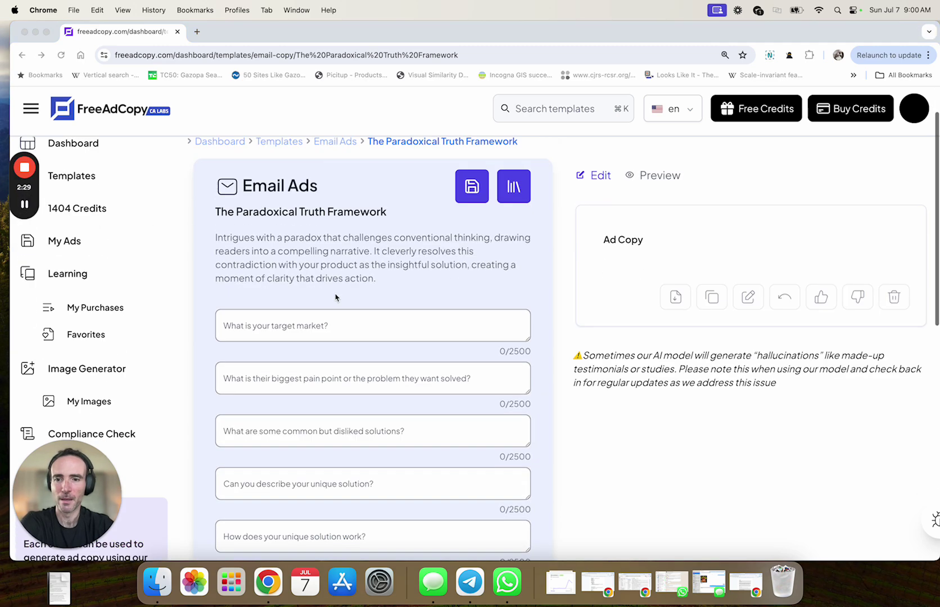
{"action": "scroll", "coordinate": [358, 430], "scroll_direction": "down", "scroll_amount": 3}
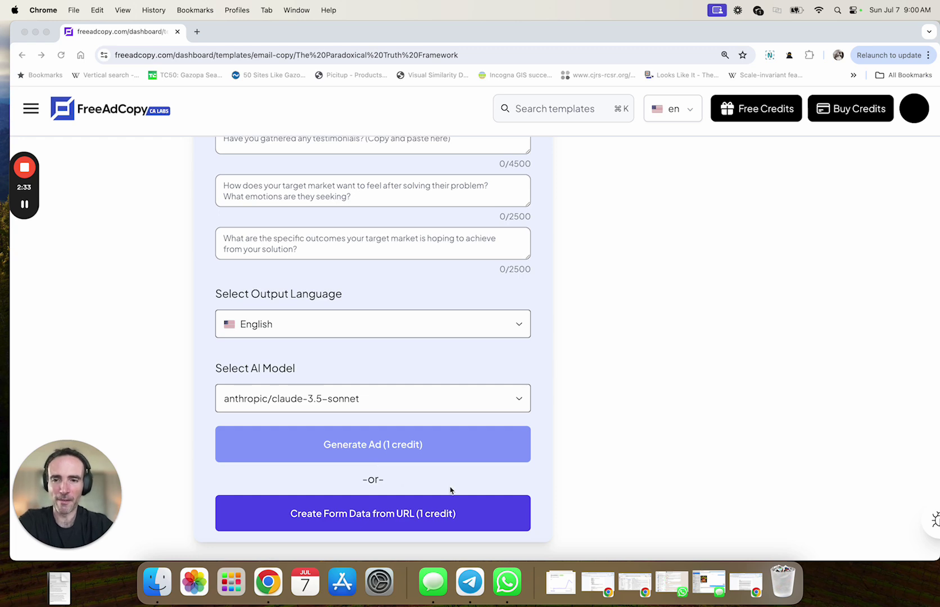
- Enter the business website's URL in Create Form Data from URL and submit it for scanning
{"action": "left_click", "coordinate": [433, 517]}
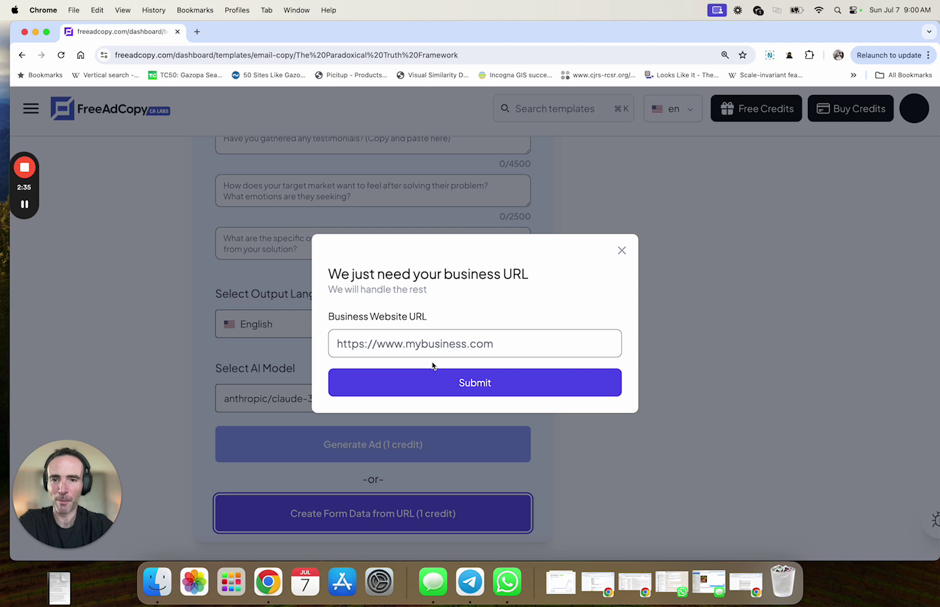
{"action": "left_click", "coordinate": [430, 353]}
{"action": "type", "text": "https://stefanpau"}
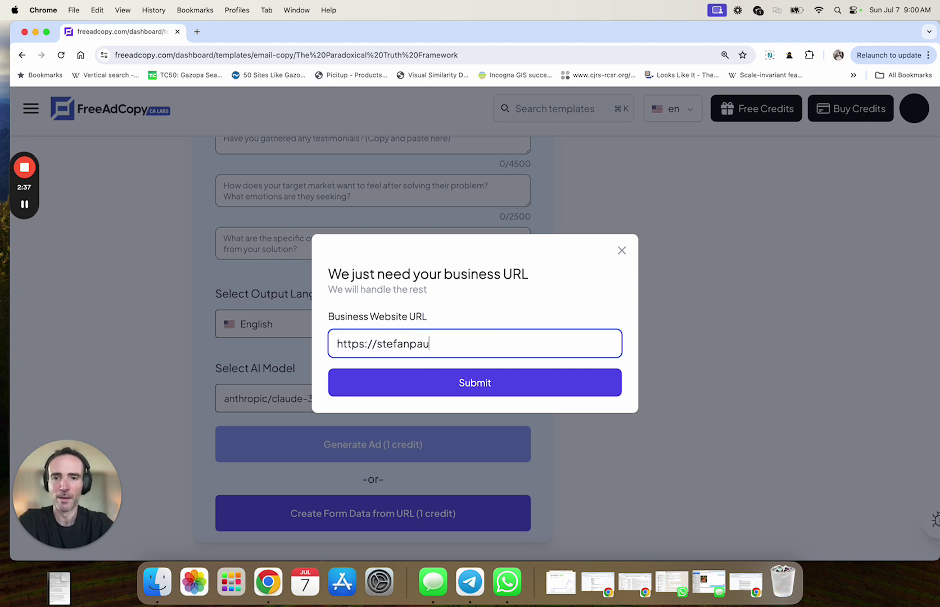
{"action": "type", "text": "lgeorgi.com"}
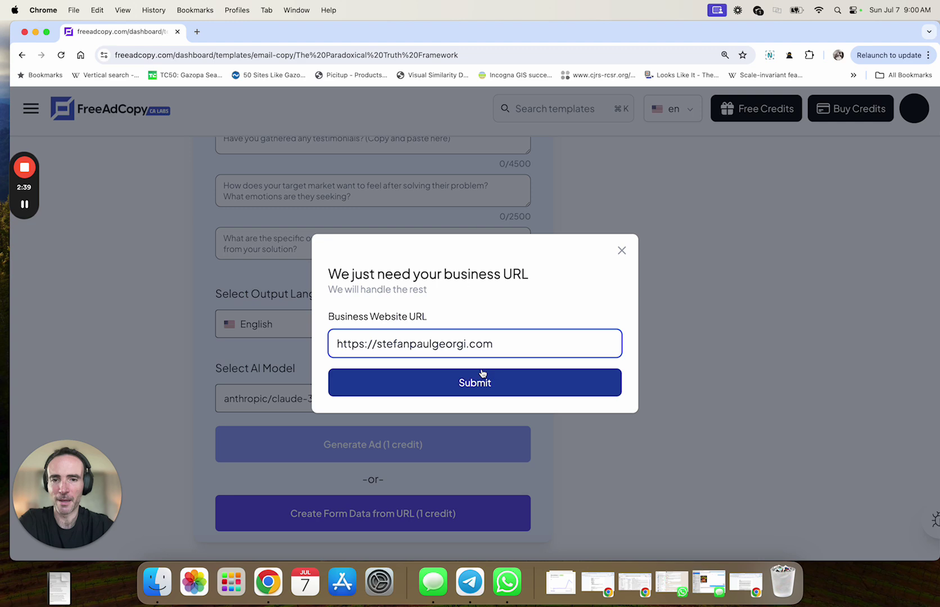
{"action": "left_click", "coordinate": [499, 386]}
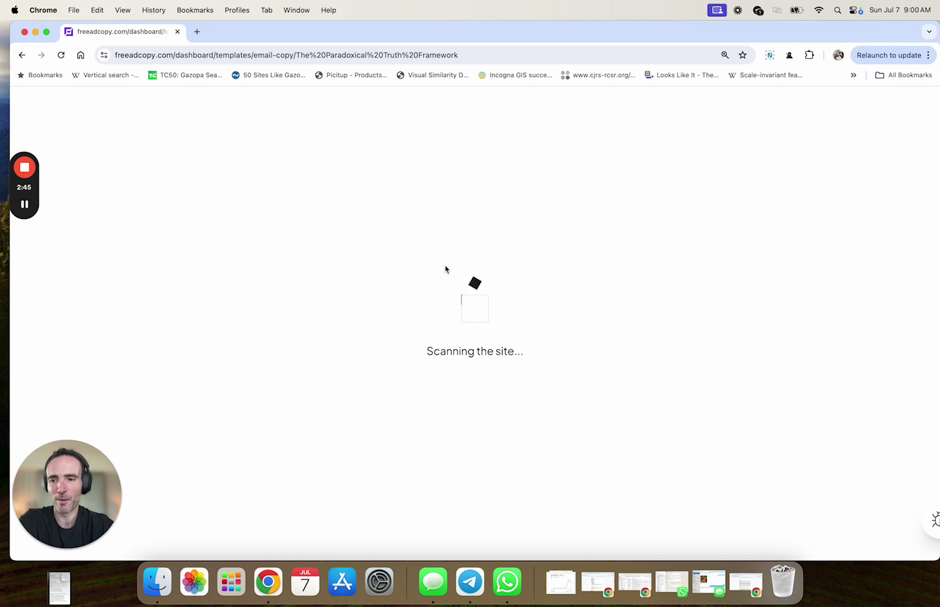
{"action": "scroll", "coordinate": [445, 269], "scroll_direction": "up", "scroll_amount": 1}
{"action": "left_click", "coordinate": [415, 254]}
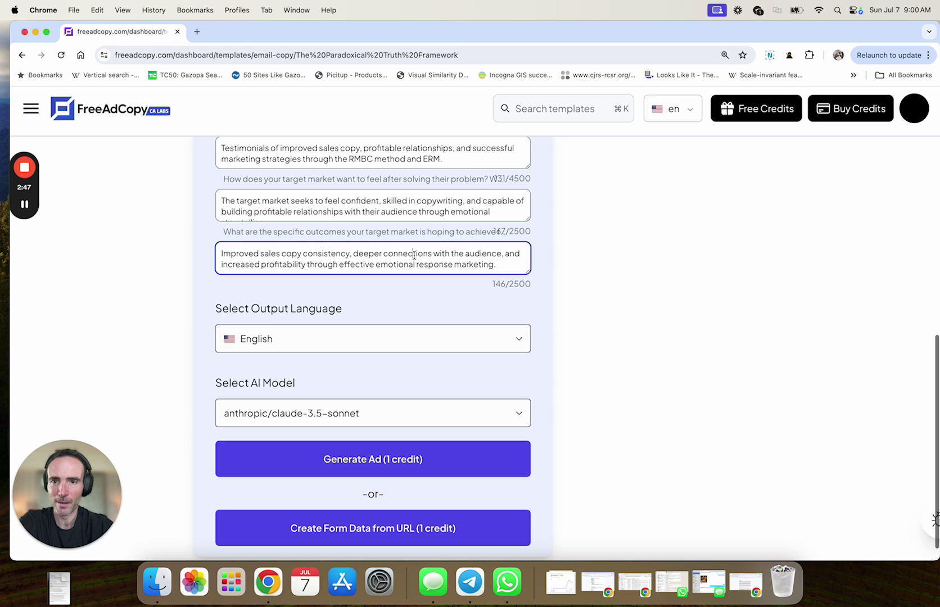
{"action": "key", "text": "super+a"}
{"action": "scroll", "coordinate": [415, 256], "scroll_direction": "up", "scroll_amount": 3}
{"action": "left_click", "coordinate": [414, 256]}
{"action": "key", "text": "super+a"}
{"action": "scroll", "coordinate": [415, 256], "scroll_direction": "up", "scroll_amount": 3}
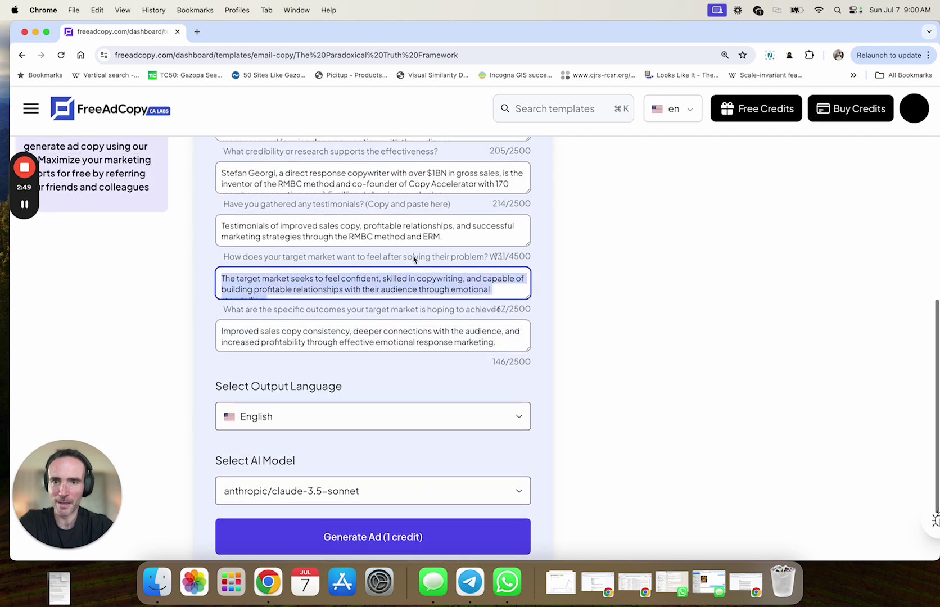
{"action": "double_click", "coordinate": [414, 277]}
{"action": "scroll", "coordinate": [407, 273], "scroll_direction": "down", "scroll_amount": 1}
{"action": "scroll", "coordinate": [393, 280], "scroll_direction": "up", "scroll_amount": 2}
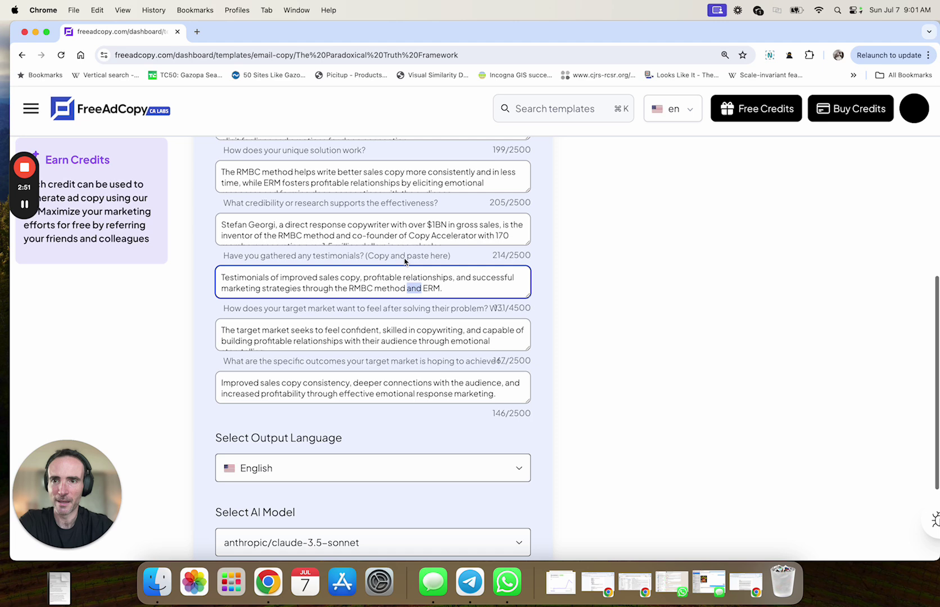
{"action": "left_click", "coordinate": [381, 285]}
{"action": "key", "text": "super+a"}
{"action": "scroll", "coordinate": [377, 269], "scroll_direction": "up", "scroll_amount": 3}
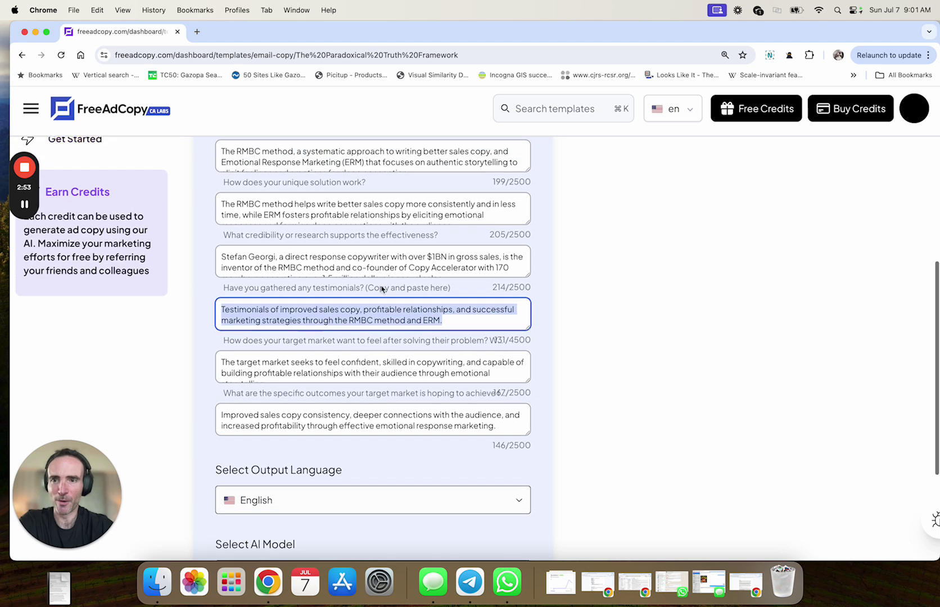
{"action": "scroll", "coordinate": [370, 245], "scroll_direction": "up", "scroll_amount": 10}
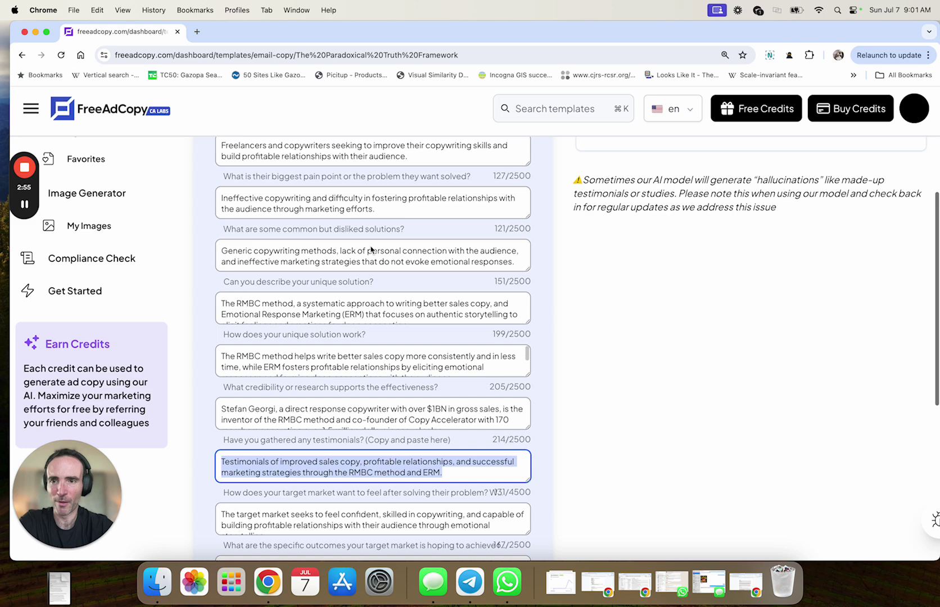
{"action": "scroll", "coordinate": [370, 246], "scroll_direction": "down", "scroll_amount": 8}
{"action": "scroll", "coordinate": [370, 246], "scroll_direction": "down", "scroll_amount": 3}
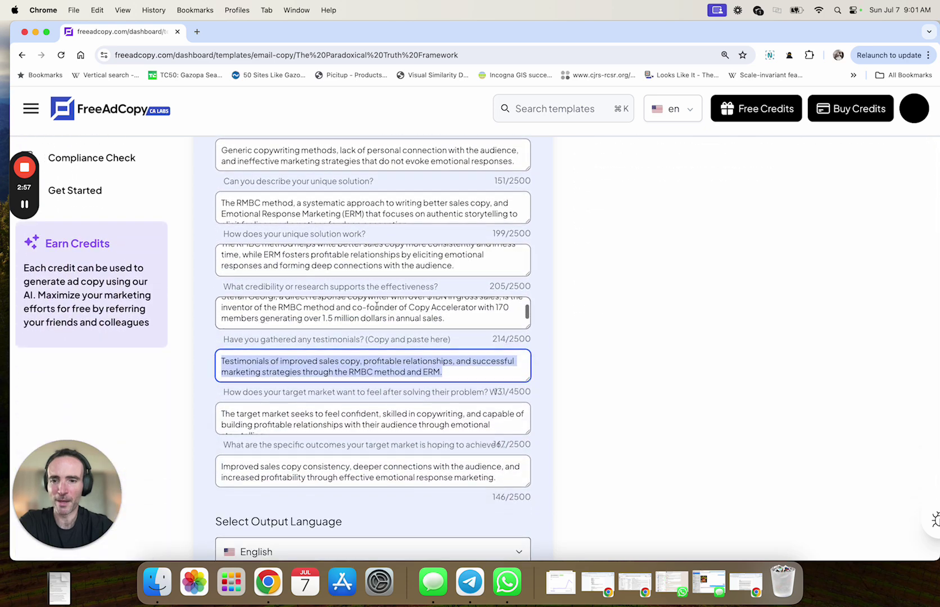
{"action": "scroll", "coordinate": [560, 427], "scroll_direction": "down", "scroll_amount": 5}
{"action": "scroll", "coordinate": [461, 459], "scroll_direction": "down", "scroll_amount": 3}
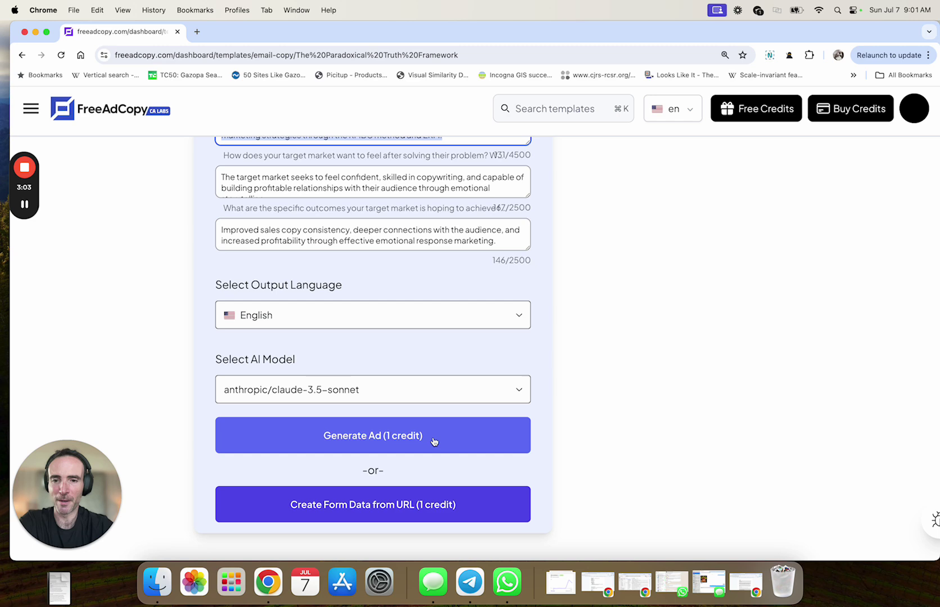
- Generate the email ad for 1 credit and read its copywriter-targeted subject lines and body
{"action": "left_click", "coordinate": [436, 443]}
{"action": "scroll", "coordinate": [654, 360], "scroll_direction": "up", "scroll_amount": 10}
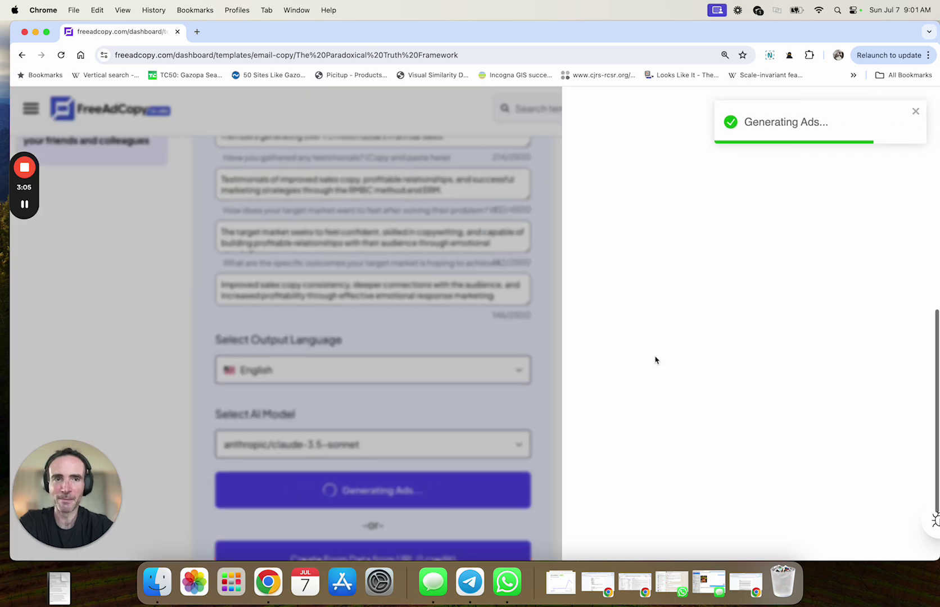
{"action": "scroll", "coordinate": [670, 310], "scroll_direction": "down", "scroll_amount": 2}
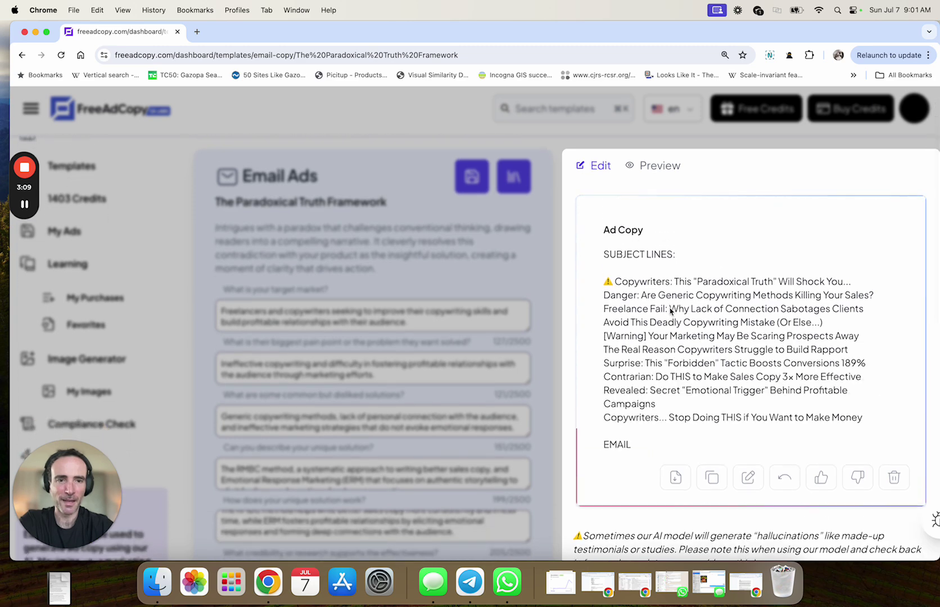
{"action": "scroll", "coordinate": [670, 311], "scroll_direction": "down", "scroll_amount": 1}
{"action": "scroll", "coordinate": [670, 311], "scroll_direction": "down", "scroll_amount": 1}
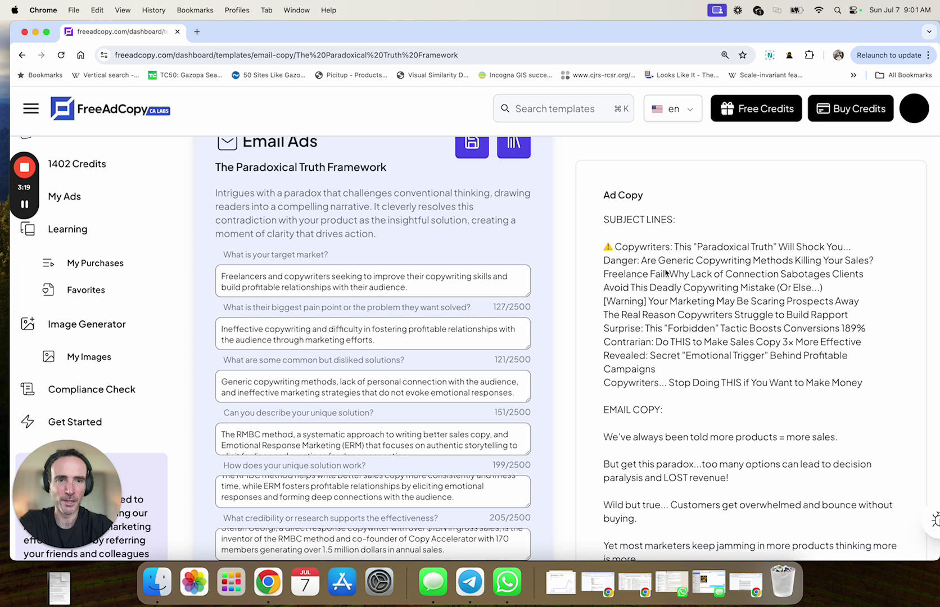
{"action": "scroll", "coordinate": [790, 264], "scroll_direction": "down", "scroll_amount": 5}
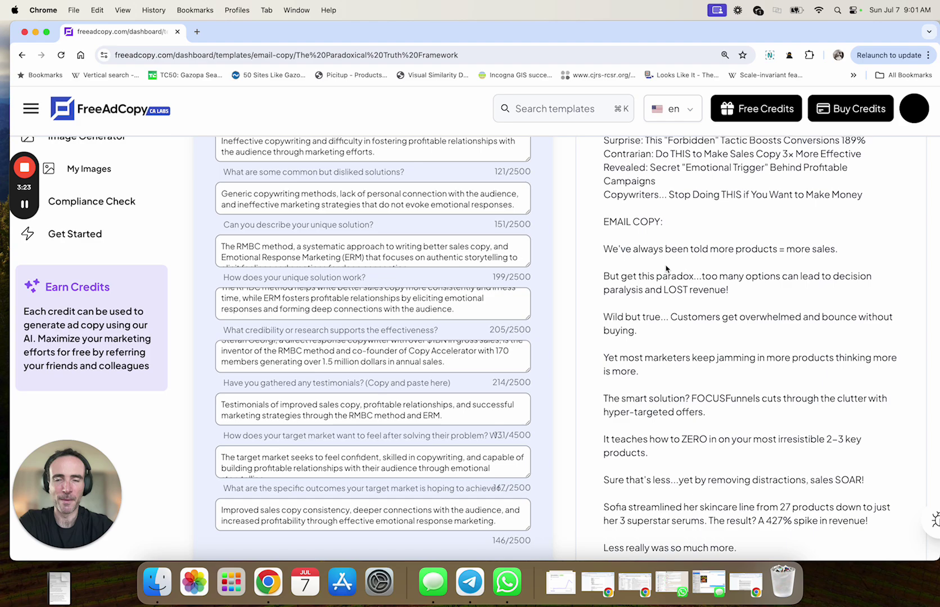
{"action": "scroll", "coordinate": [668, 270], "scroll_direction": "up", "scroll_amount": 7}
{"action": "scroll", "coordinate": [731, 354], "scroll_direction": "down", "scroll_amount": 5}
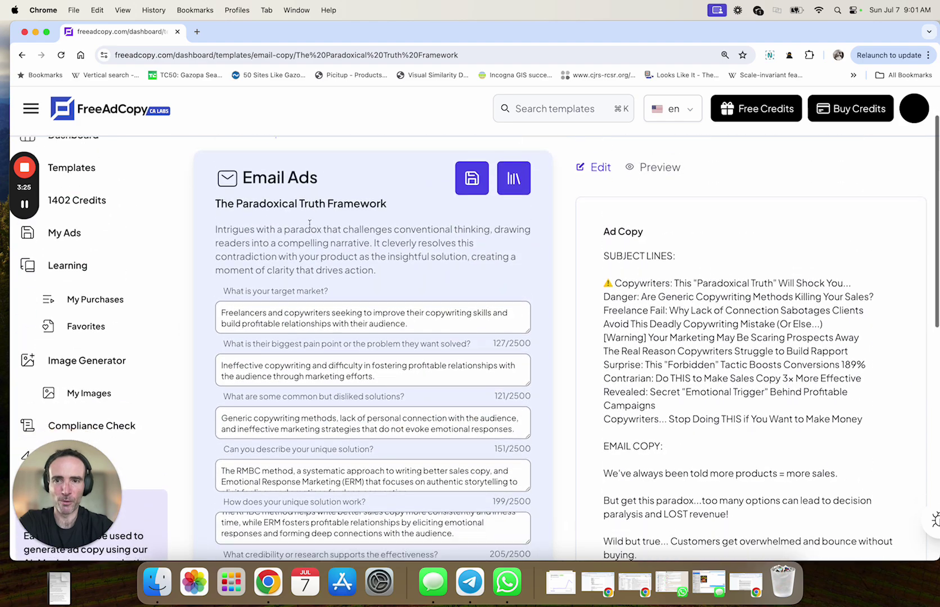
{"action": "scroll", "coordinate": [723, 345], "scroll_direction": "down", "scroll_amount": 2}
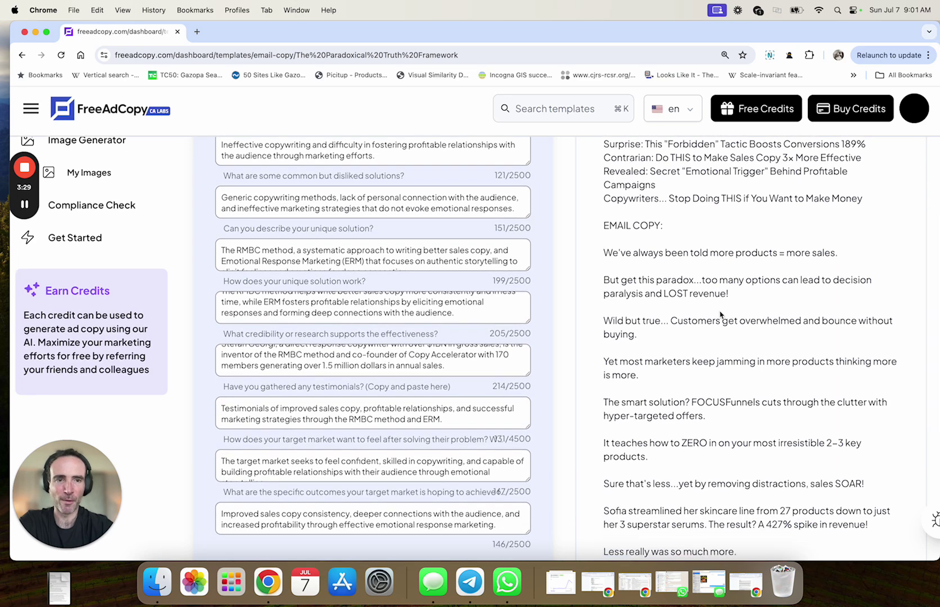
{"action": "scroll", "coordinate": [719, 314], "scroll_direction": "down", "scroll_amount": 2}
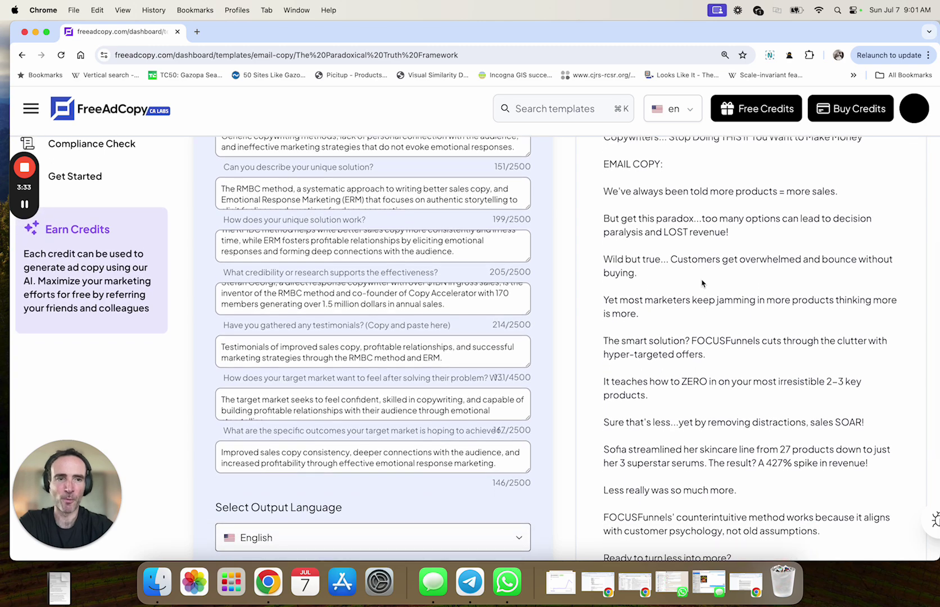
{"action": "scroll", "coordinate": [702, 284], "scroll_direction": "down", "scroll_amount": 2}
{"action": "scroll", "coordinate": [702, 283], "scroll_direction": "down", "scroll_amount": 6}
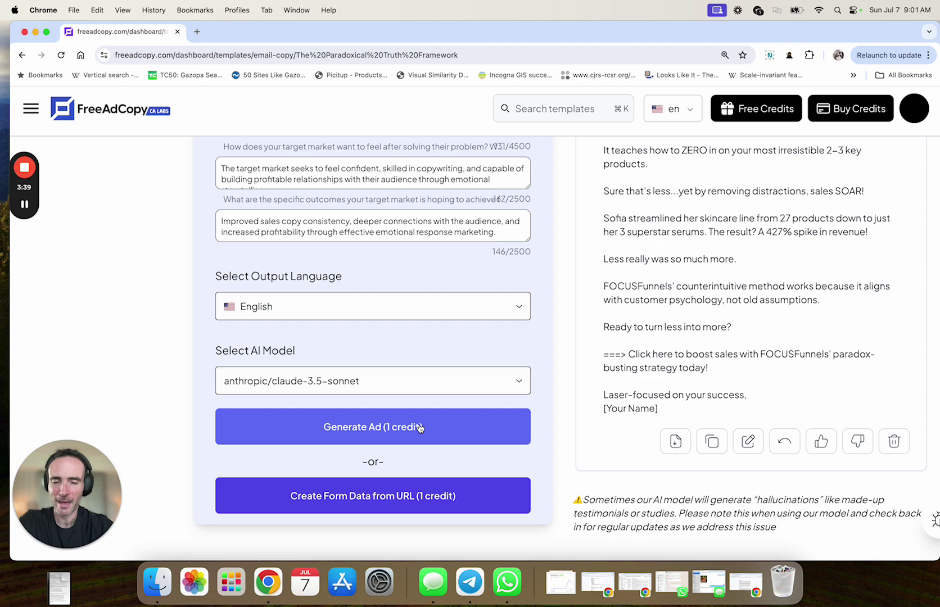
{"action": "scroll", "coordinate": [434, 450], "scroll_direction": "up", "scroll_amount": 15}
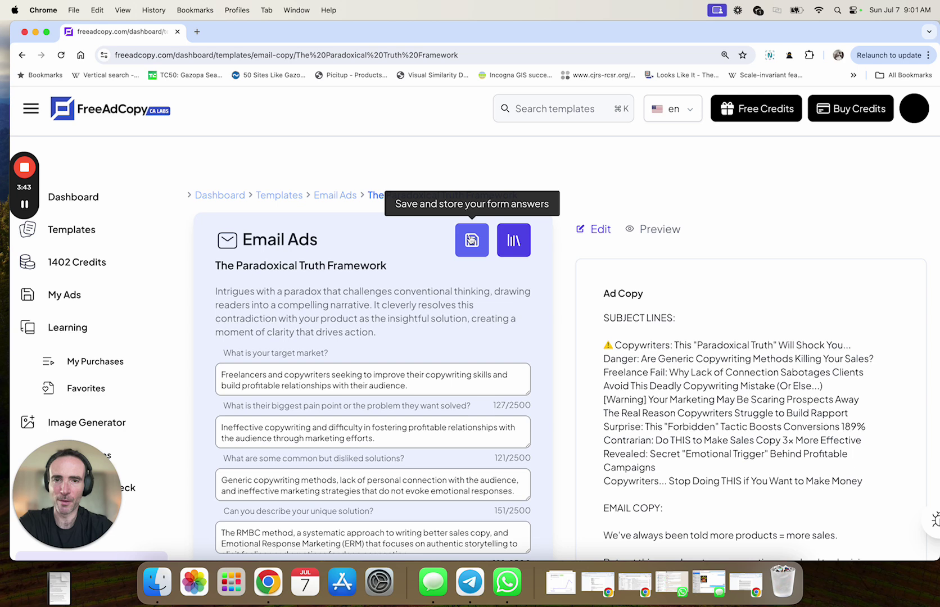
- Save the current form answers under the label 'SPG Website Example_7-7-2'
{"action": "left_click", "coordinate": [471, 240]}
{"action": "left_click", "coordinate": [453, 336]}
{"action": "type", "text": "SPG Website Example_7-7-24"}
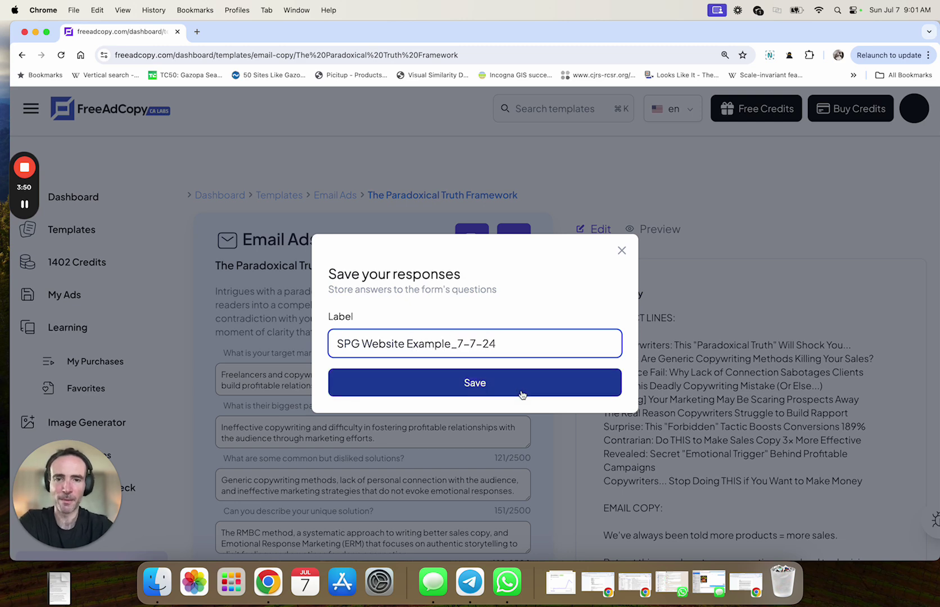
{"action": "left_click", "coordinate": [522, 392]}
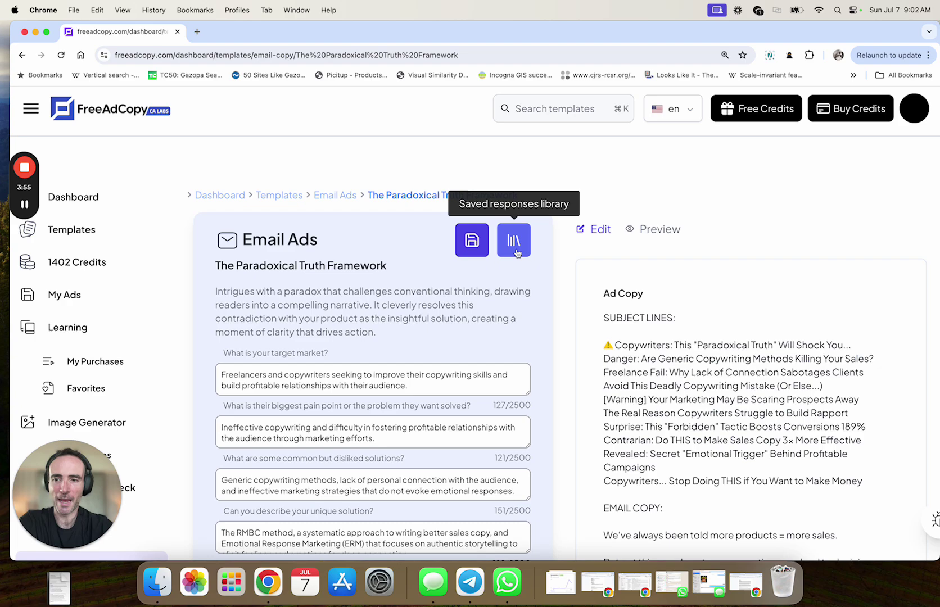
{"action": "scroll", "coordinate": [516, 252], "scroll_direction": "down", "scroll_amount": 10}
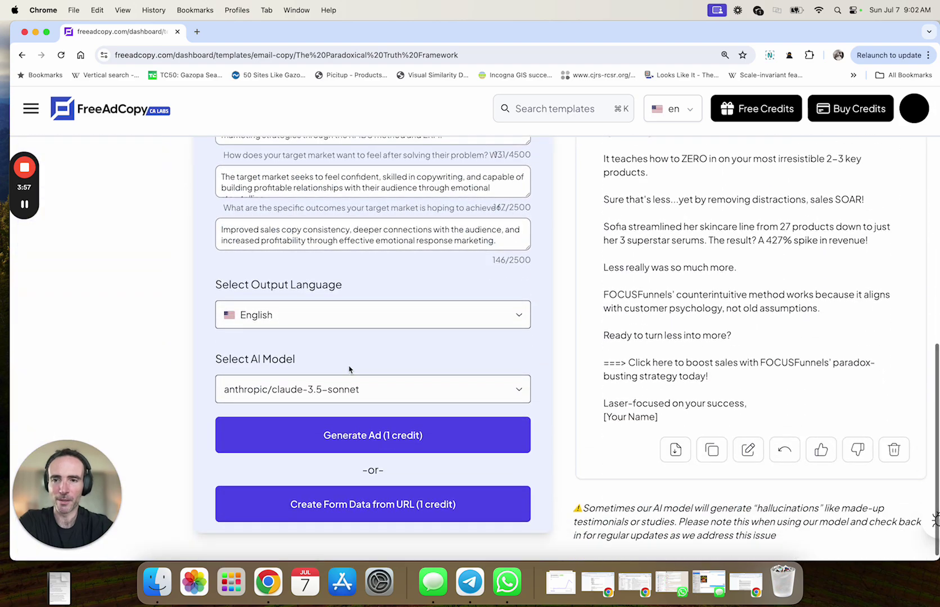
{"action": "scroll", "coordinate": [349, 369], "scroll_direction": "up", "scroll_amount": 5}
{"action": "scroll", "coordinate": [345, 332], "scroll_direction": "down", "scroll_amount": 5}
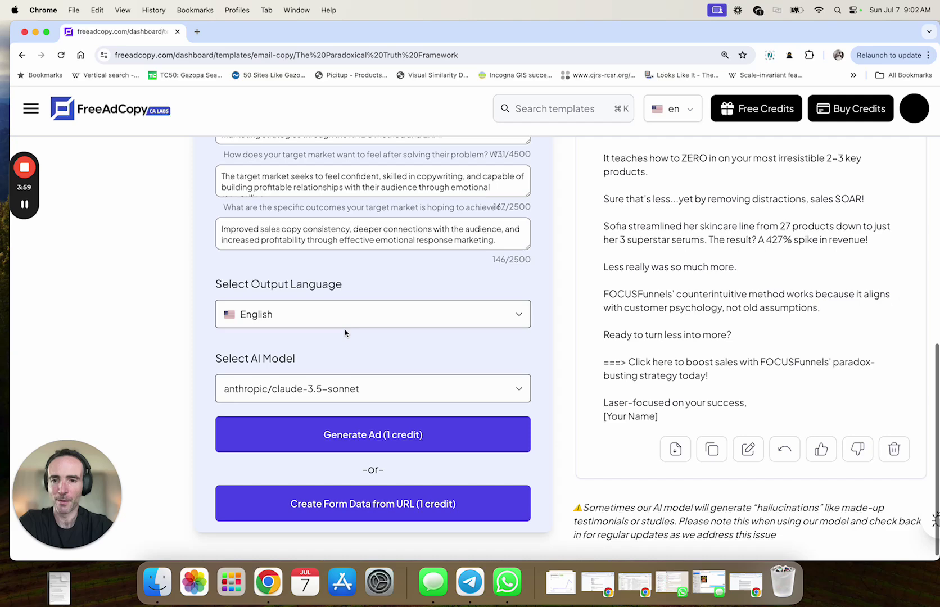
{"action": "left_click", "coordinate": [383, 497]}
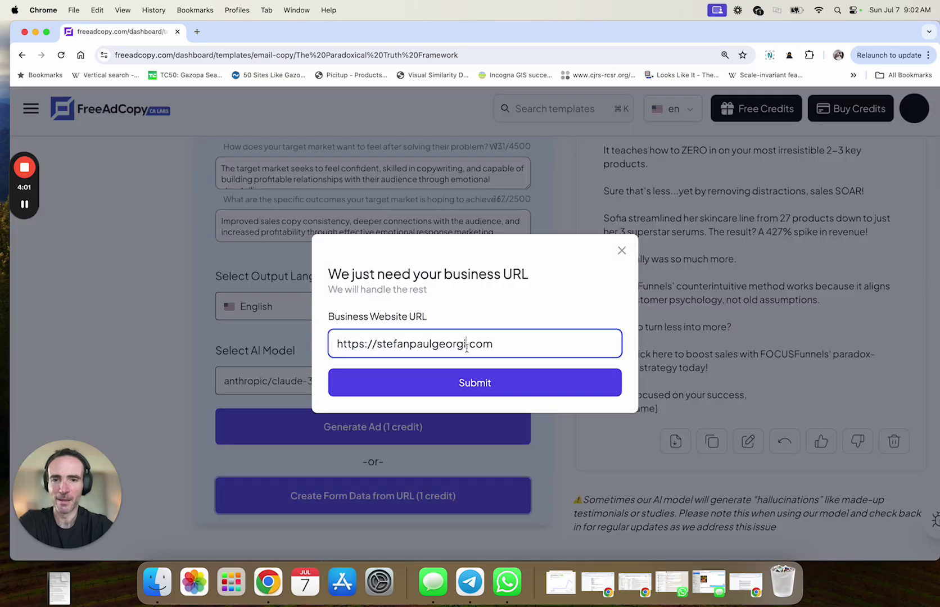
{"action": "left_click_drag", "start_coordinate": [495, 344], "coordinate": [373, 344]}
{"action": "type", "text": "biotru"}
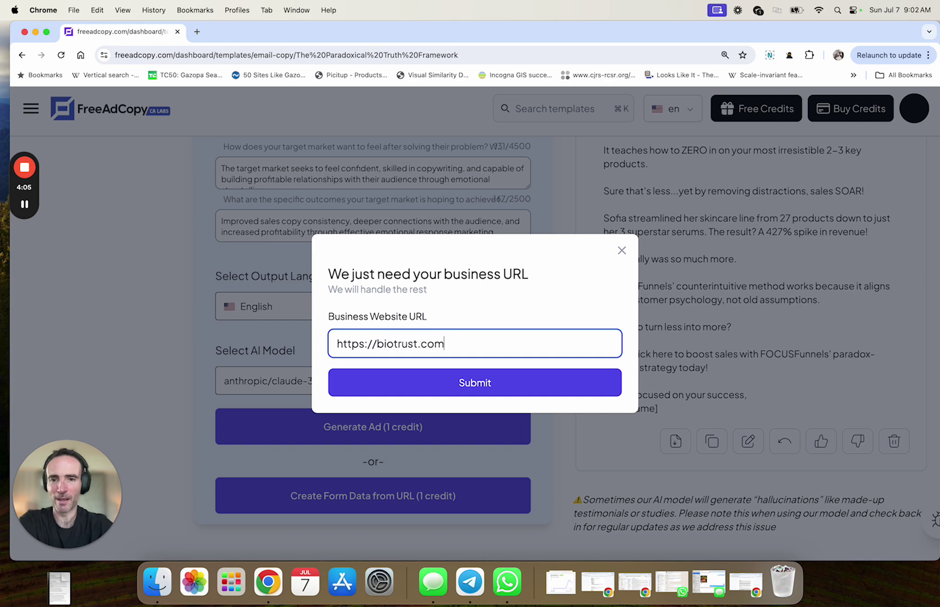
{"action": "left_click", "coordinate": [497, 387]}
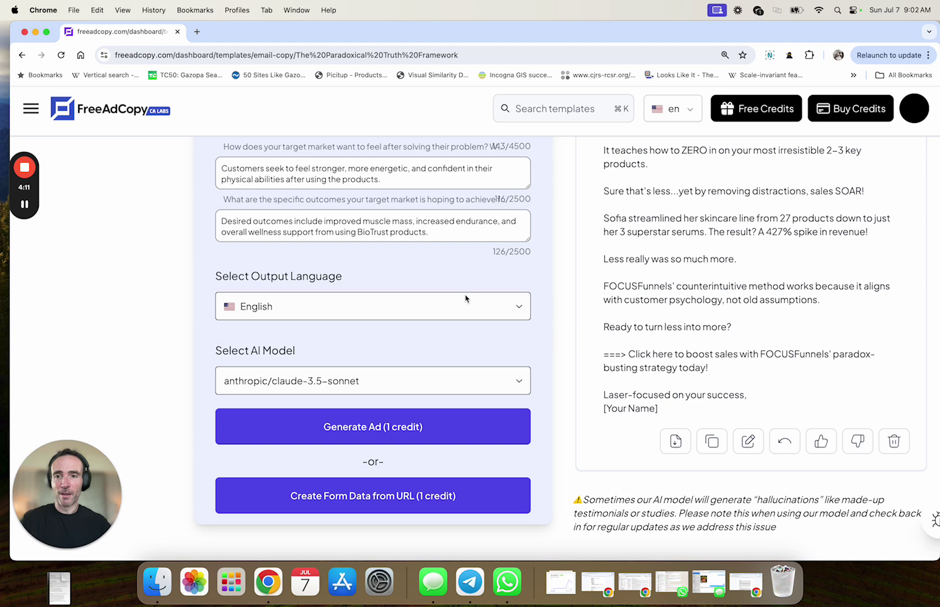
{"action": "left_click", "coordinate": [437, 239]}
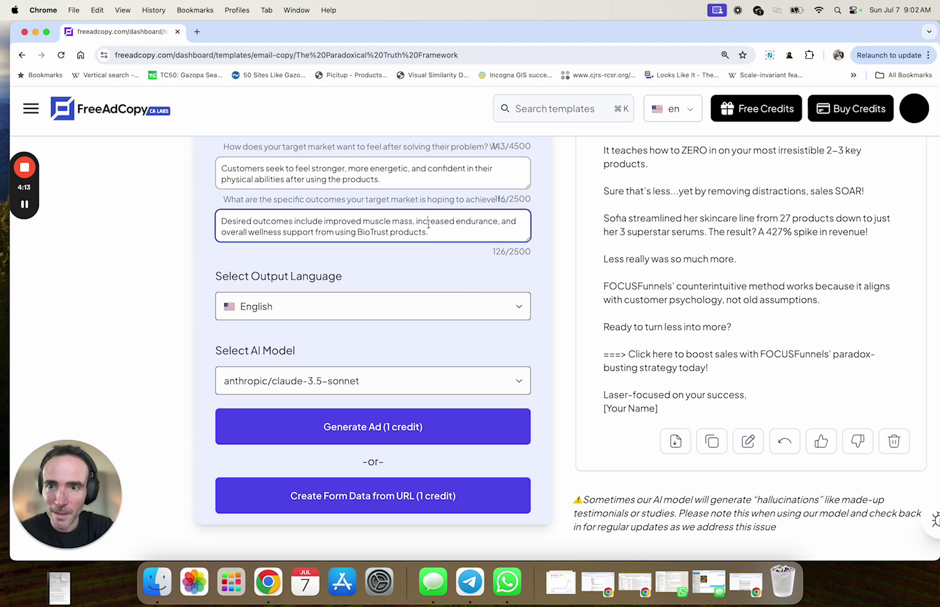
{"action": "scroll", "coordinate": [427, 236], "scroll_direction": "up", "scroll_amount": 2}
{"action": "left_click", "coordinate": [422, 213]}
{"action": "scroll", "coordinate": [422, 213], "scroll_direction": "up", "scroll_amount": 2}
{"action": "left_click", "coordinate": [422, 213]}
{"action": "scroll", "coordinate": [423, 214], "scroll_direction": "up", "scroll_amount": 2}
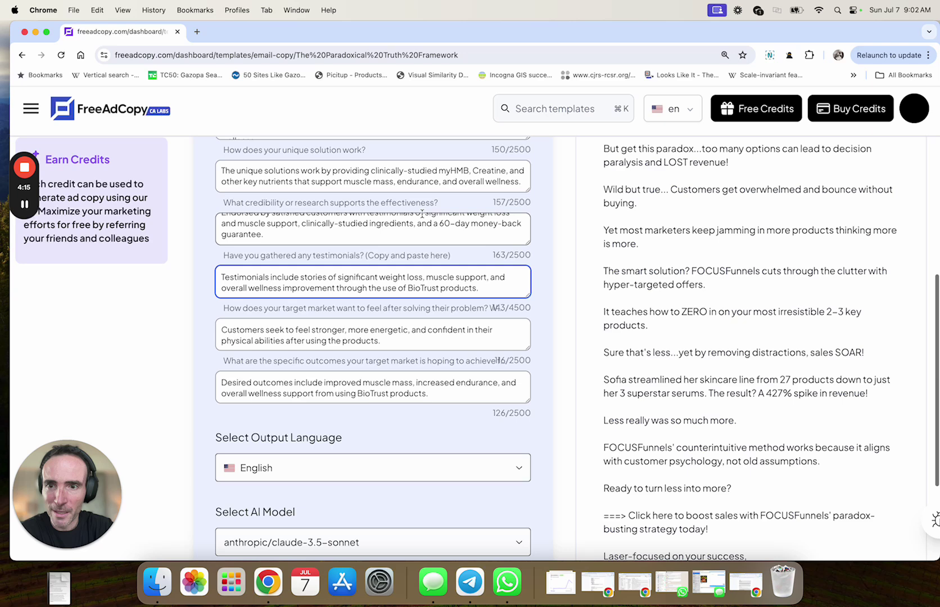
{"action": "left_click", "coordinate": [421, 228]}
{"action": "scroll", "coordinate": [421, 228], "scroll_direction": "up", "scroll_amount": 1}
{"action": "scroll", "coordinate": [421, 229], "scroll_direction": "up", "scroll_amount": 3}
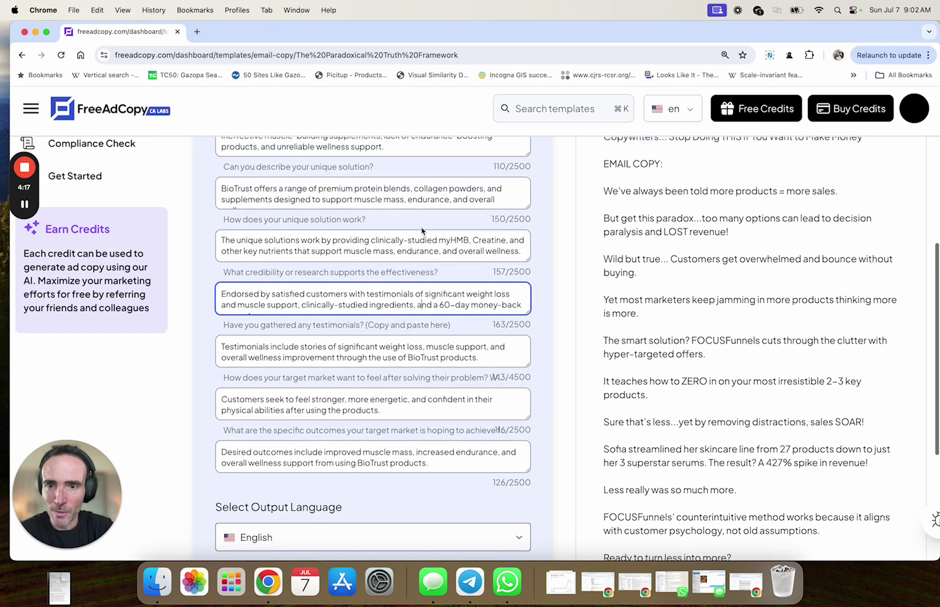
{"action": "left_click", "coordinate": [420, 240]}
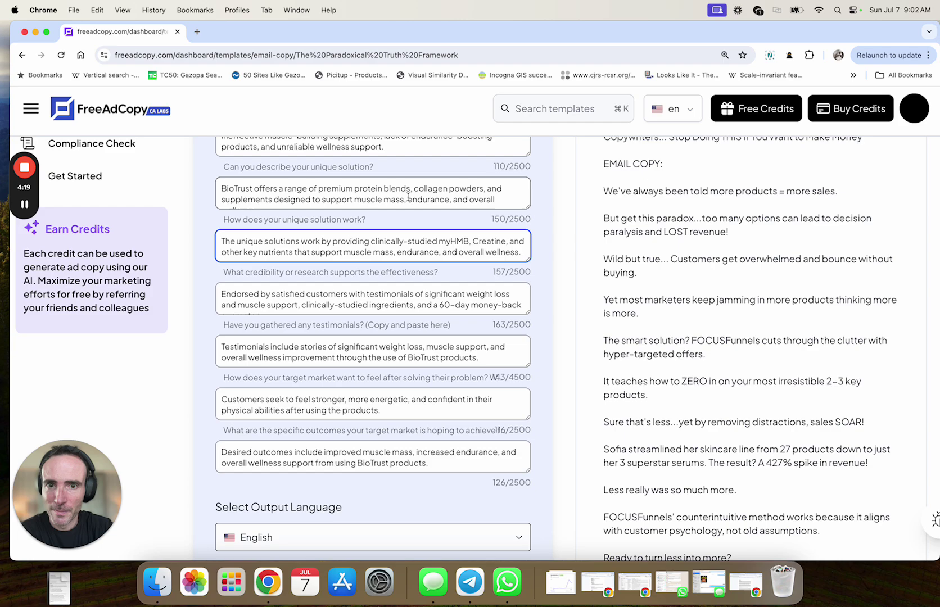
{"action": "scroll", "coordinate": [408, 198], "scroll_direction": "up", "scroll_amount": 5}
{"action": "scroll", "coordinate": [408, 201], "scroll_direction": "down", "scroll_amount": 3}
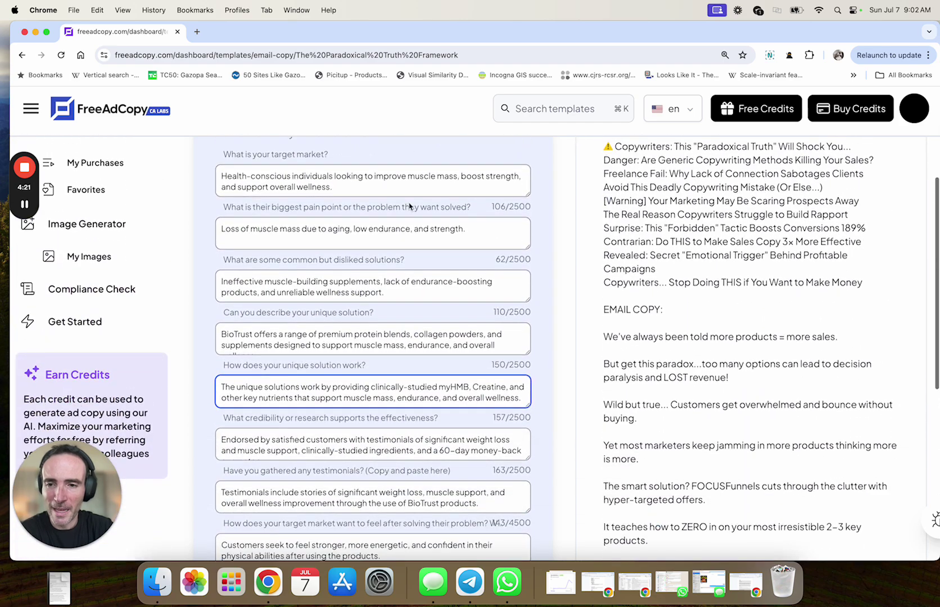
{"action": "scroll", "coordinate": [408, 203], "scroll_direction": "down", "scroll_amount": 5}
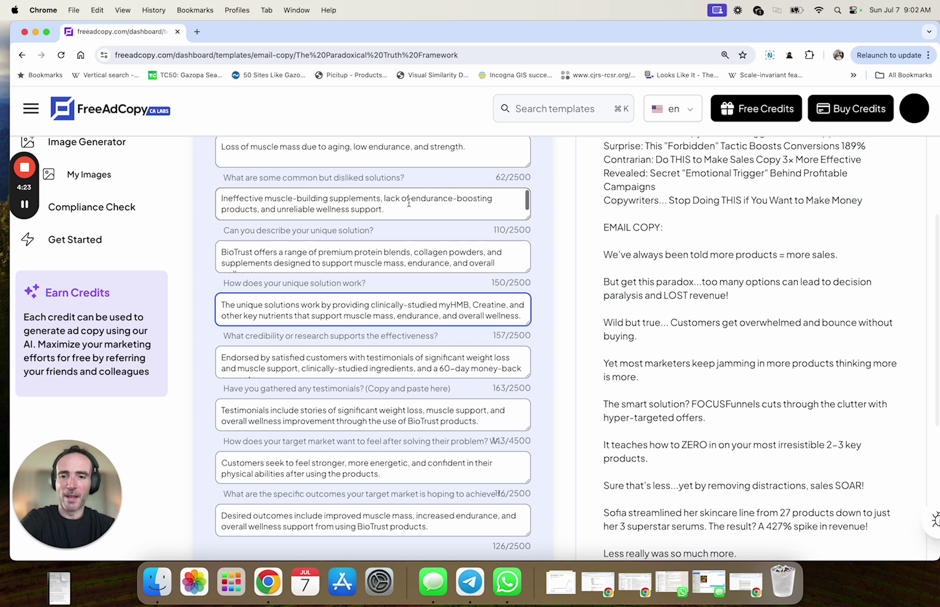
{"action": "scroll", "coordinate": [409, 207], "scroll_direction": "down", "scroll_amount": 2}
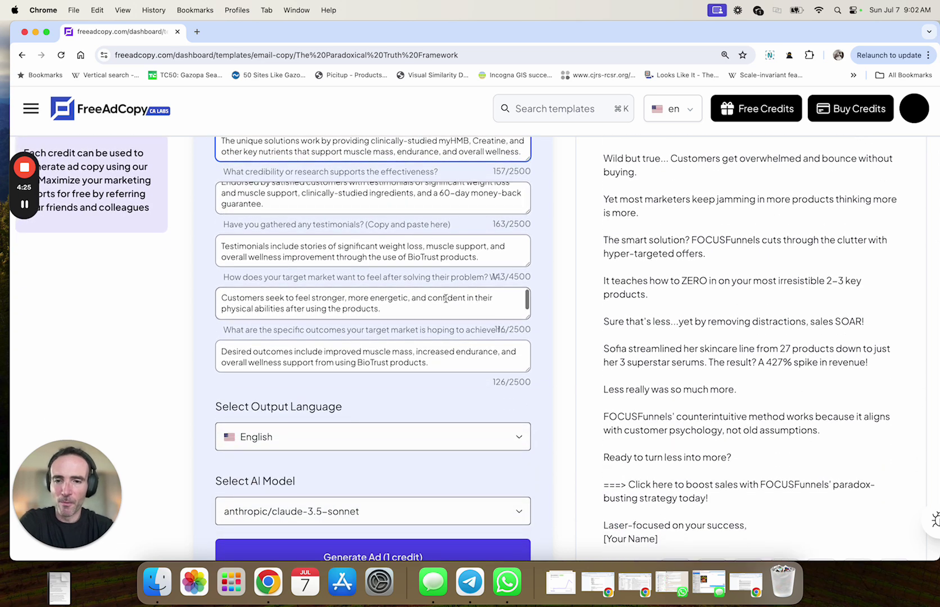
{"action": "scroll", "coordinate": [543, 358], "scroll_direction": "down", "scroll_amount": 1}
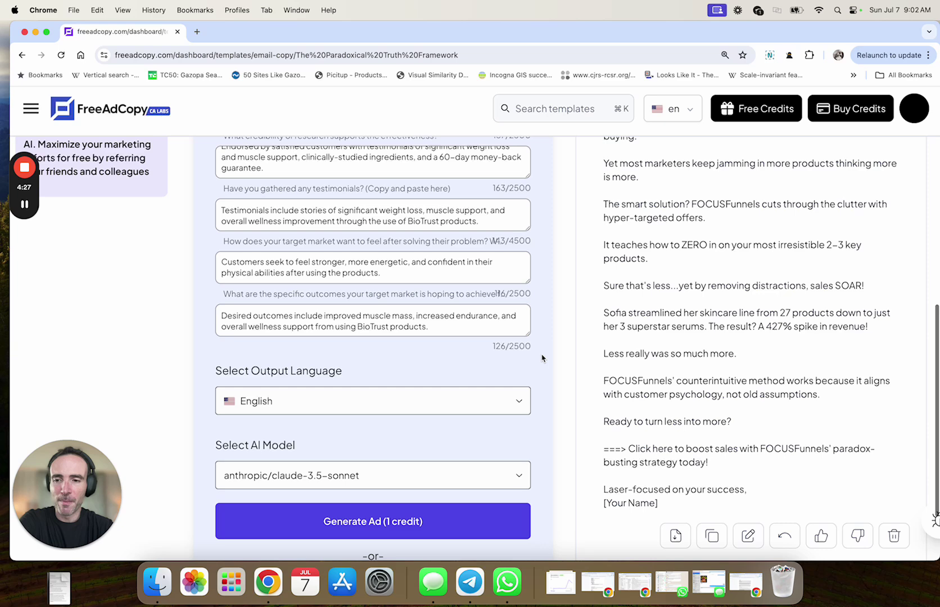
{"action": "scroll", "coordinate": [491, 510], "scroll_direction": "down", "scroll_amount": 1}
{"action": "scroll", "coordinate": [490, 509], "scroll_direction": "down", "scroll_amount": 1}
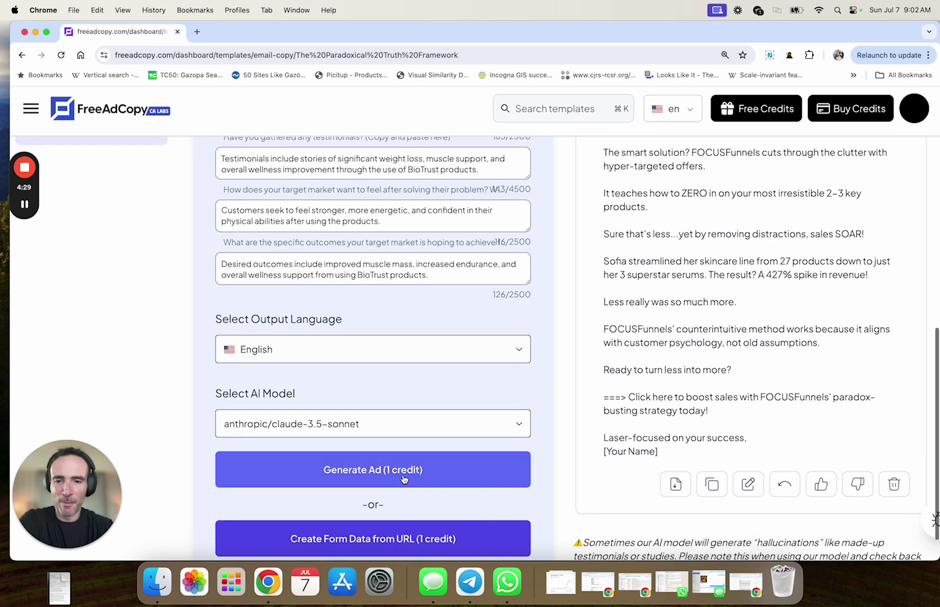
- Generate fresh email copy on the biggest muscle-building myth and BioTrust Protein, then read it through
{"action": "left_click", "coordinate": [403, 476]}
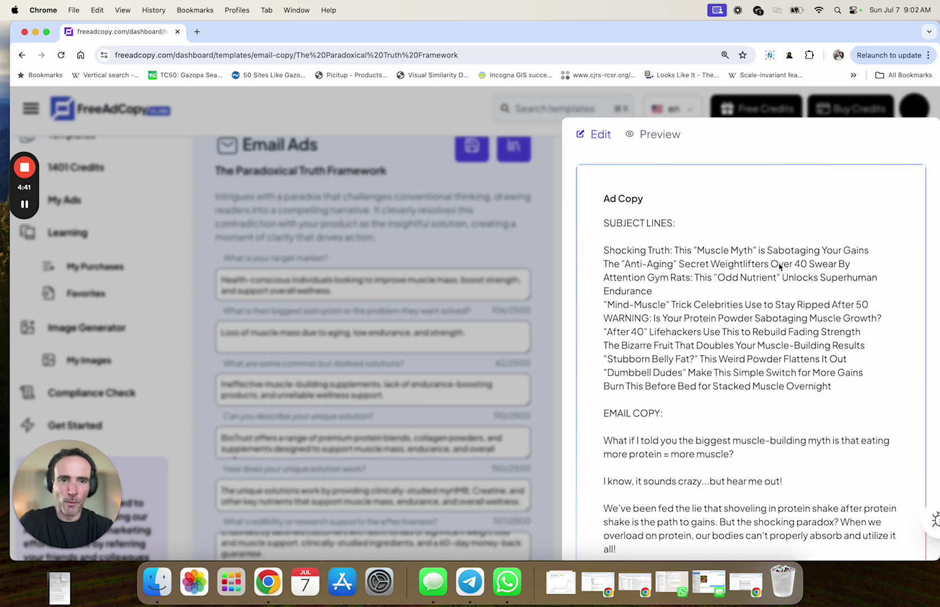
{"action": "scroll", "coordinate": [773, 265], "scroll_direction": "down", "scroll_amount": 5}
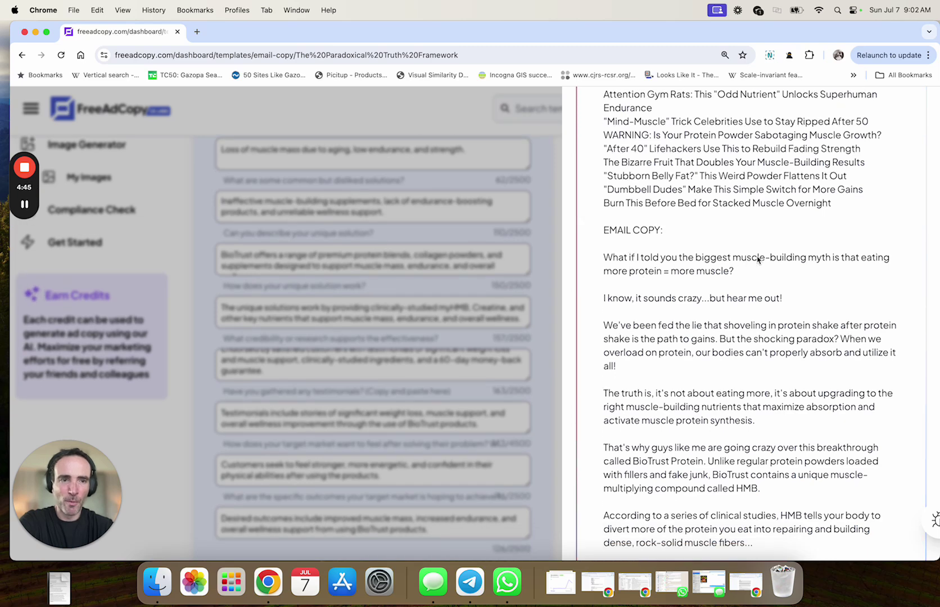
{"action": "scroll", "coordinate": [781, 260], "scroll_direction": "down", "scroll_amount": 3}
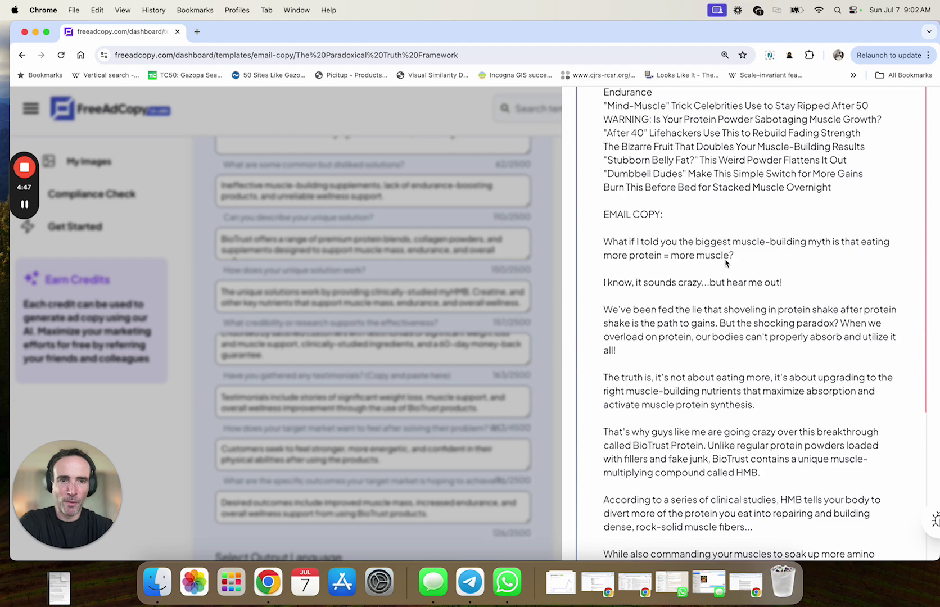
{"action": "scroll", "coordinate": [726, 263], "scroll_direction": "down", "scroll_amount": 10}
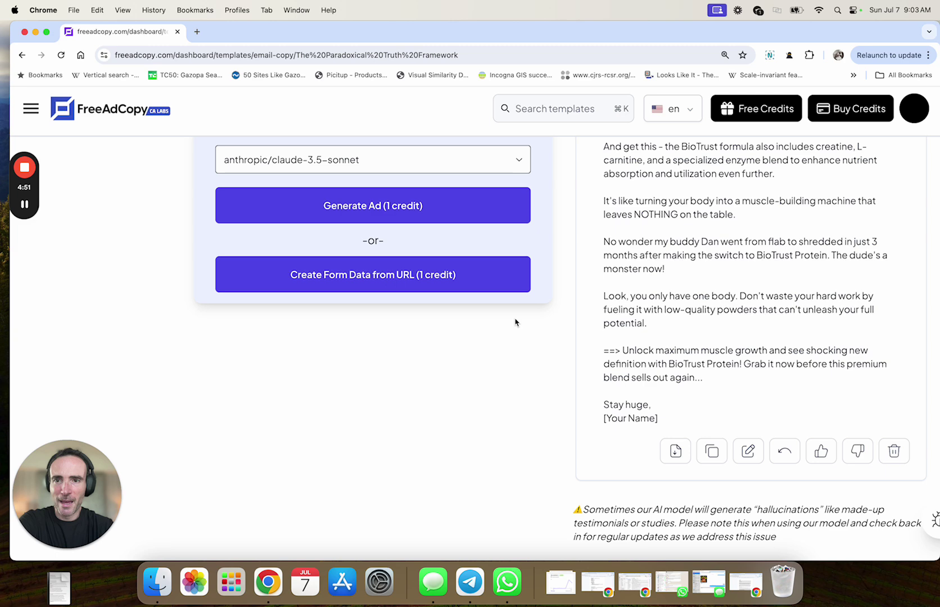
{"action": "scroll", "coordinate": [516, 322], "scroll_direction": "up", "scroll_amount": 5}
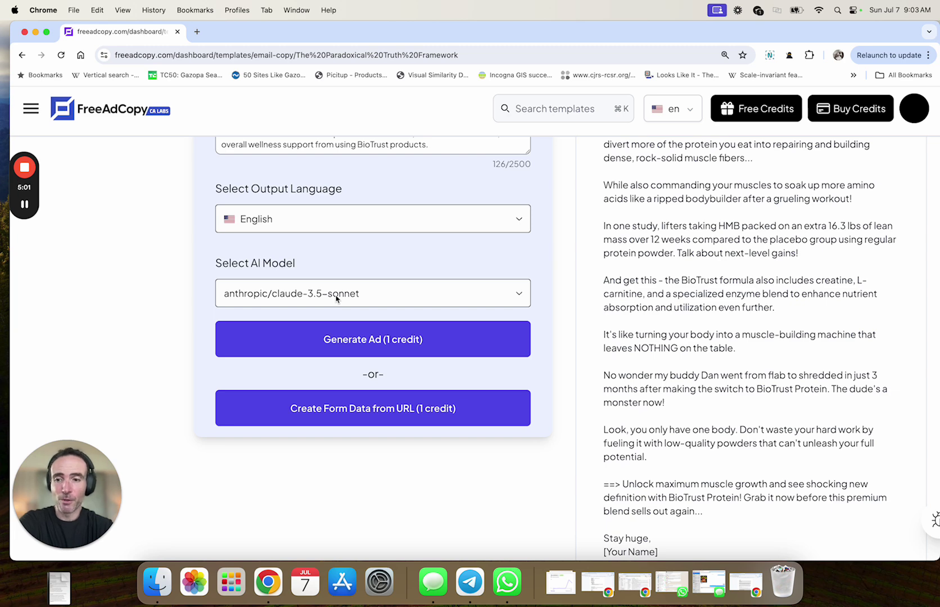
- Switch the AI model to gpt-4o and regenerate the email ad with ten numbered subject lines
{"action": "left_click", "coordinate": [363, 294]}
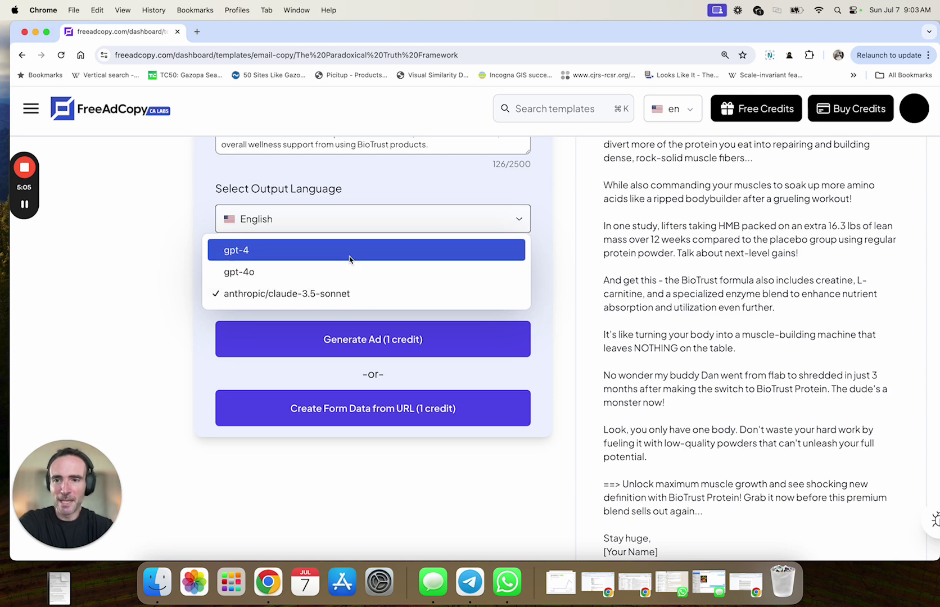
{"action": "left_click", "coordinate": [350, 272]}
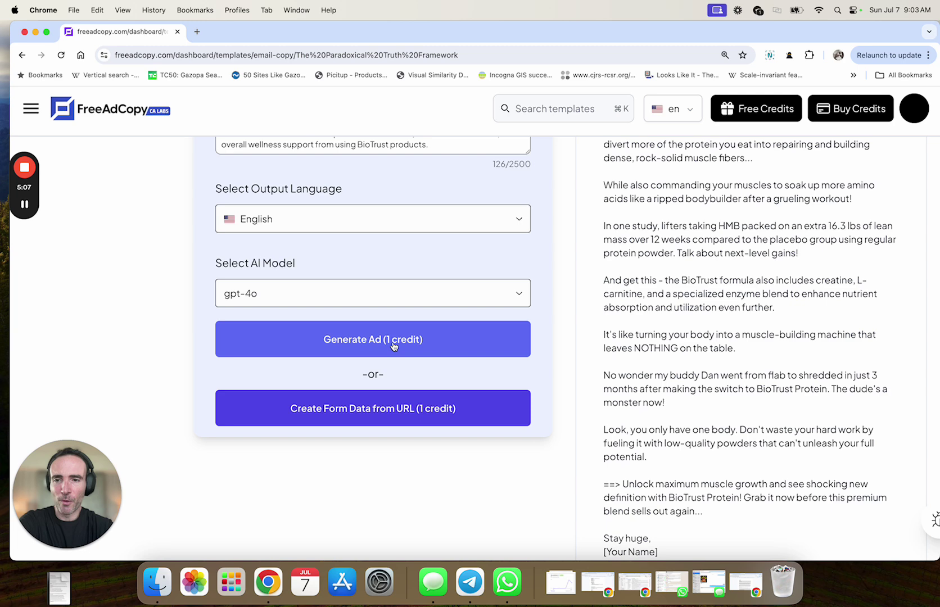
{"action": "left_click", "coordinate": [394, 339]}
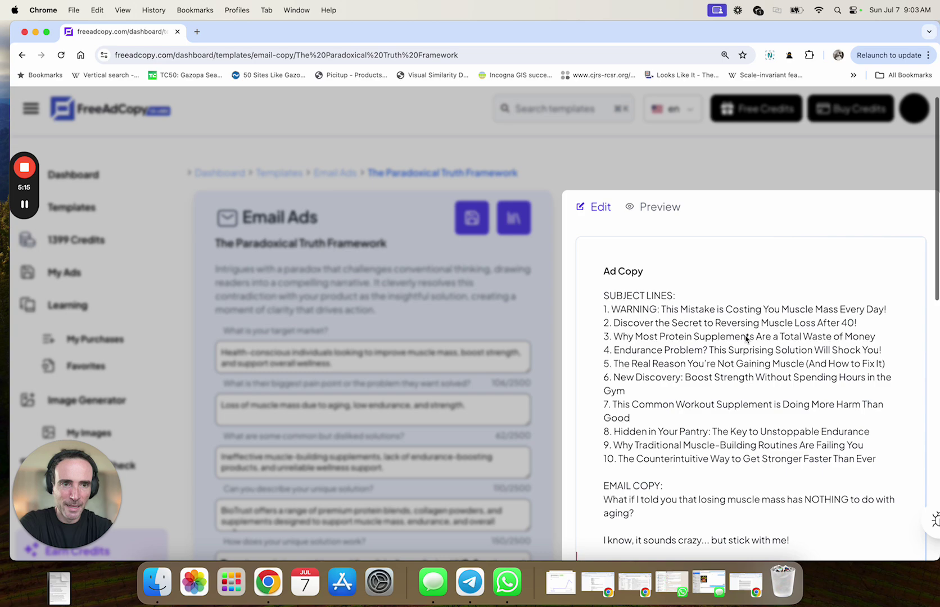
{"action": "scroll", "coordinate": [735, 331], "scroll_direction": "down", "scroll_amount": 5}
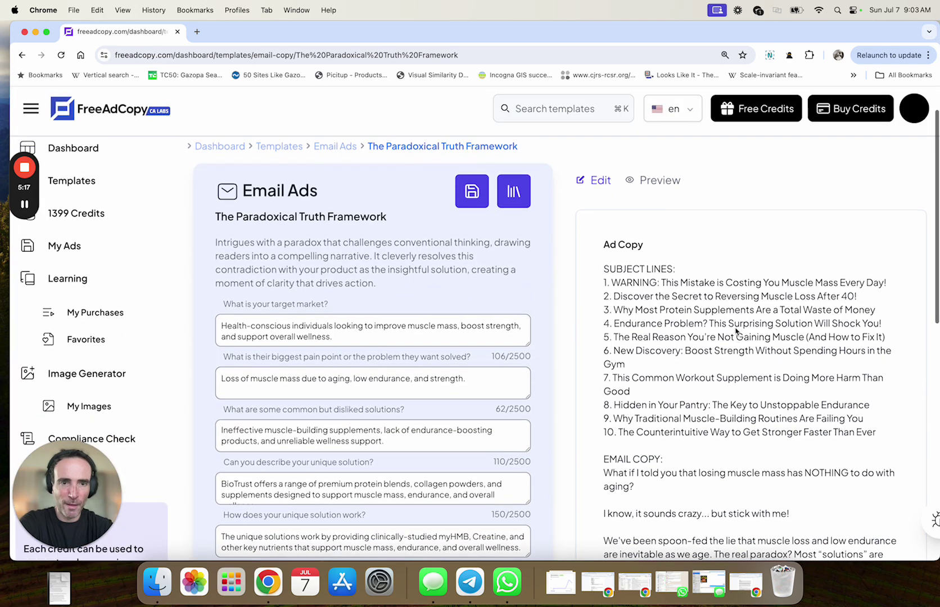
{"action": "scroll", "coordinate": [735, 331], "scroll_direction": "down", "scroll_amount": 3}
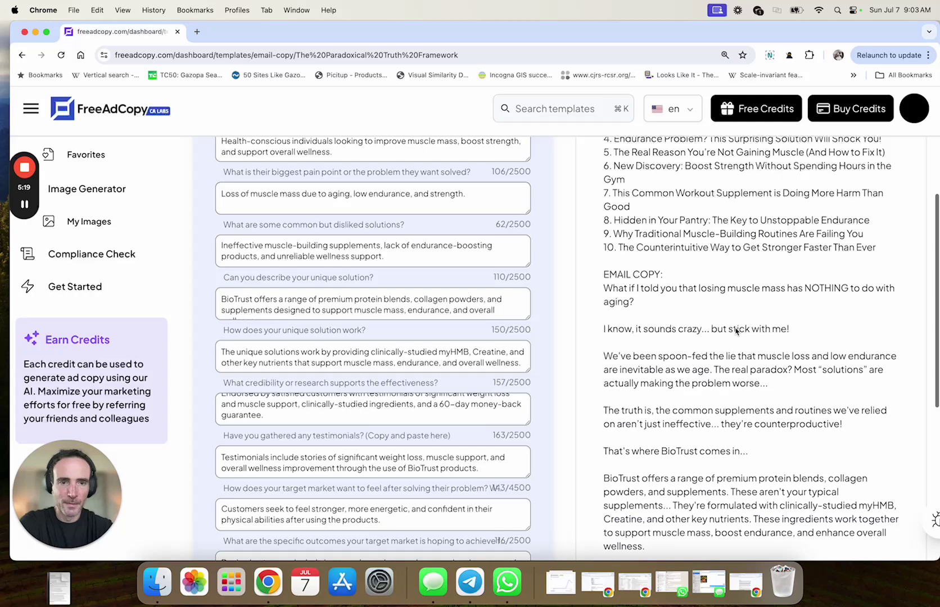
{"action": "scroll", "coordinate": [736, 331], "scroll_direction": "down", "scroll_amount": 5}
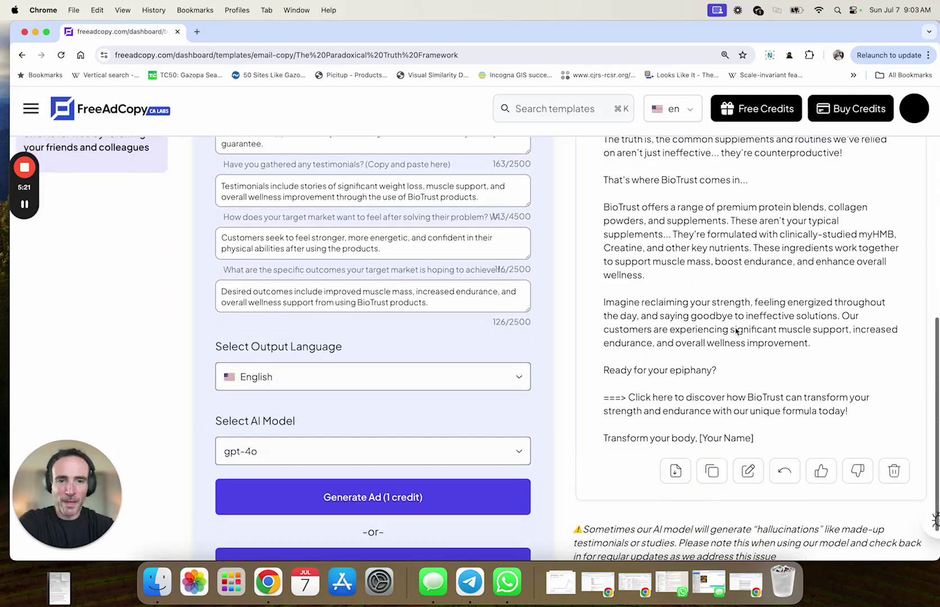
{"action": "scroll", "coordinate": [736, 331], "scroll_direction": "up", "scroll_amount": 5}
{"action": "scroll", "coordinate": [735, 331], "scroll_direction": "up", "scroll_amount": 1}
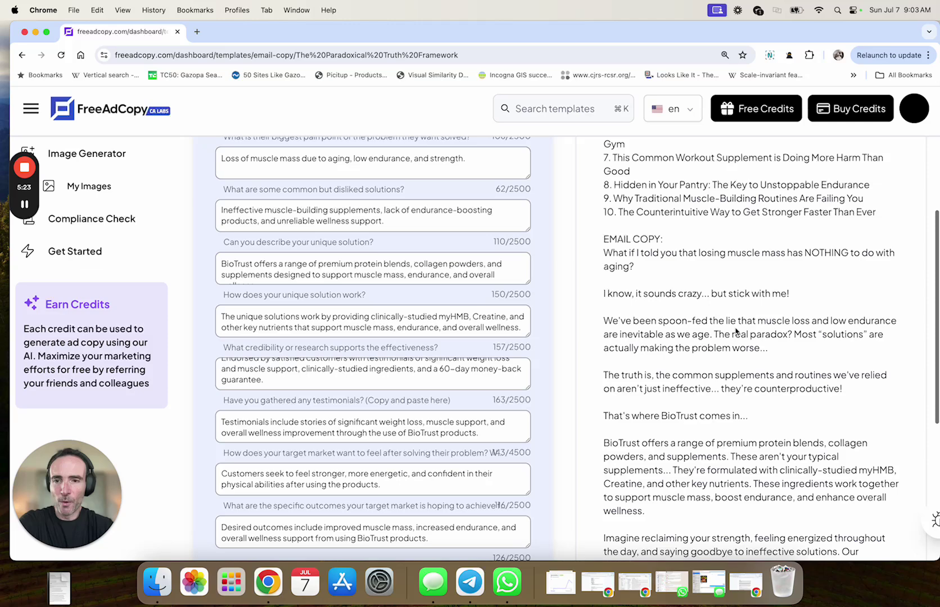
{"action": "scroll", "coordinate": [457, 287], "scroll_direction": "up", "scroll_amount": 10}
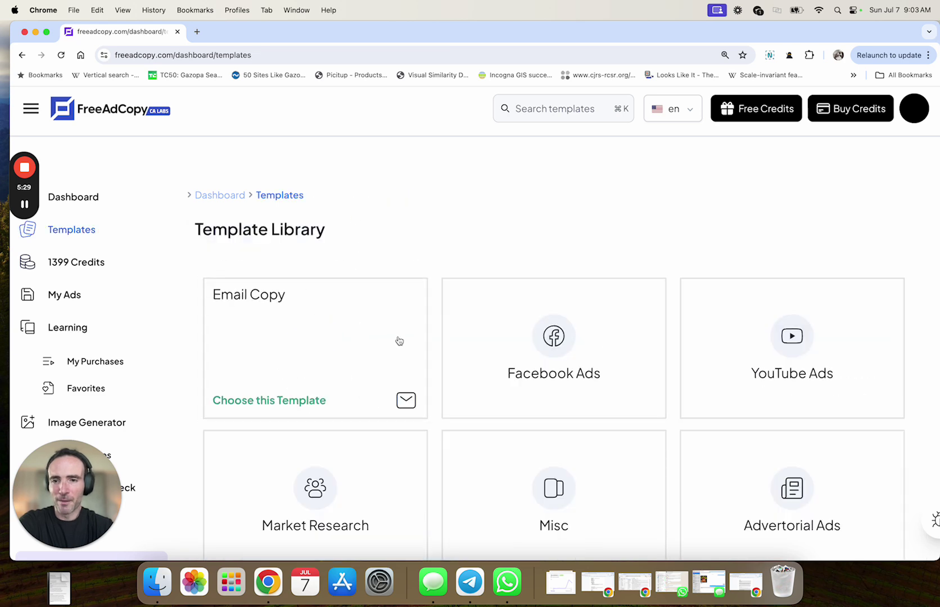
- Go from Email Copy back to the Template Library and open the Market Research category
{"action": "left_click", "coordinate": [399, 340]}
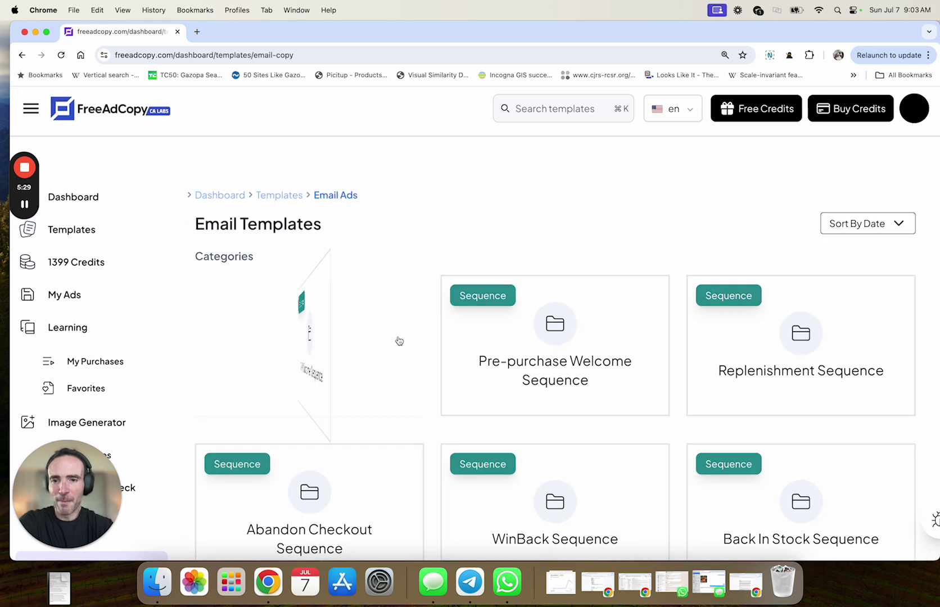
{"action": "left_click", "coordinate": [290, 203]}
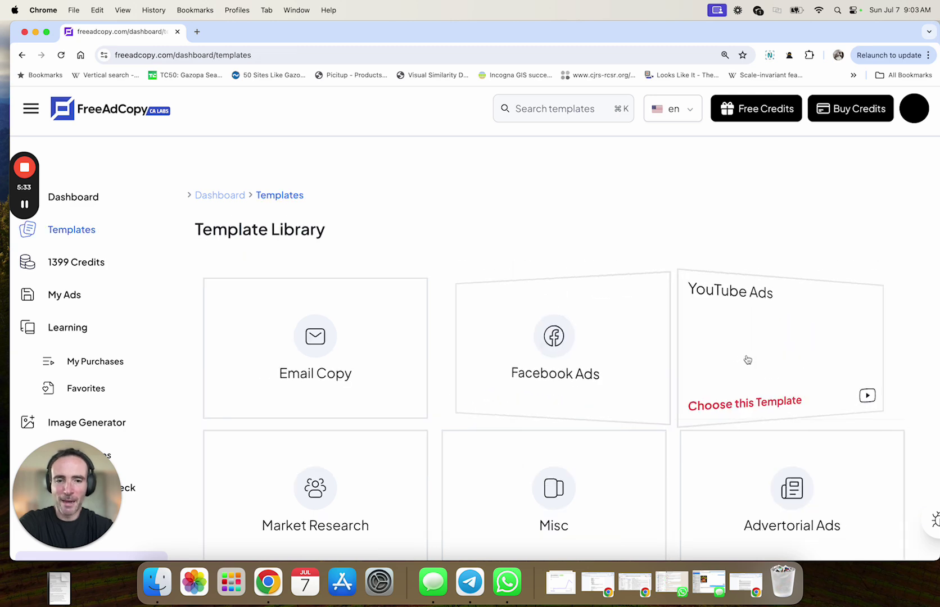
{"action": "scroll", "coordinate": [384, 419], "scroll_direction": "down", "scroll_amount": 2}
{"action": "left_click", "coordinate": [385, 421]}
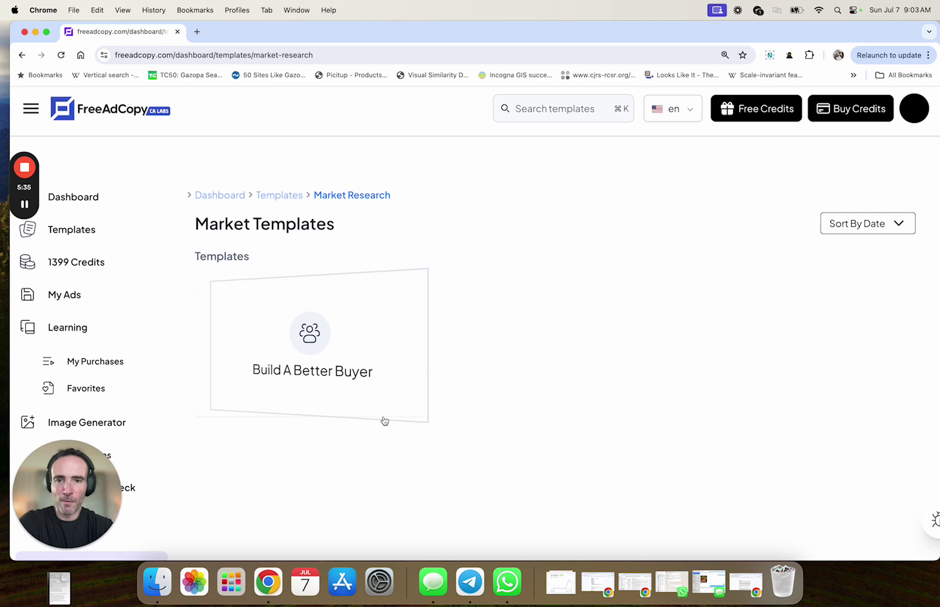
- Open the Build A Better Buyer template and show its saved responses list
{"action": "left_click", "coordinate": [377, 321]}
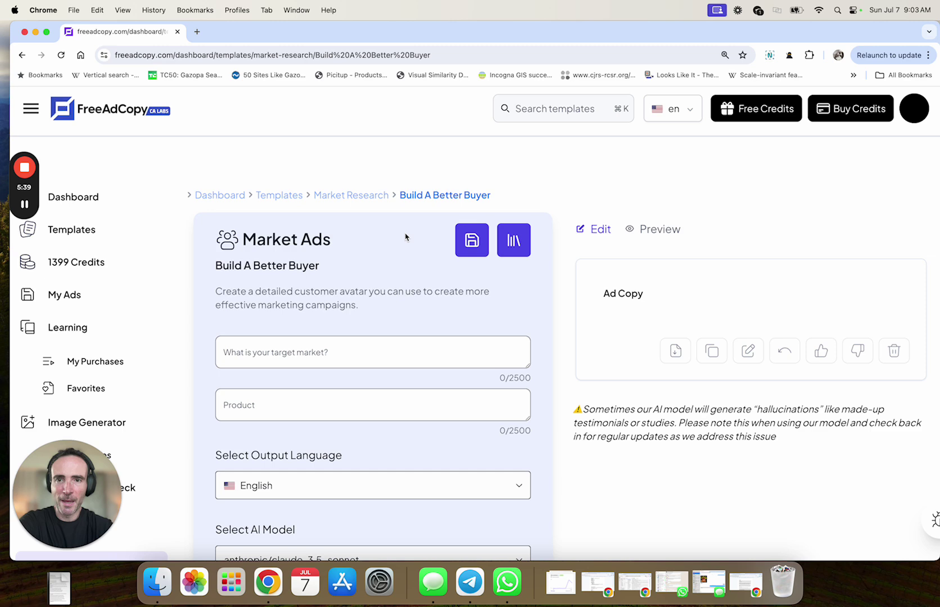
{"action": "scroll", "coordinate": [433, 236], "scroll_direction": "down", "scroll_amount": 1}
{"action": "scroll", "coordinate": [529, 233], "scroll_direction": "down", "scroll_amount": 2}
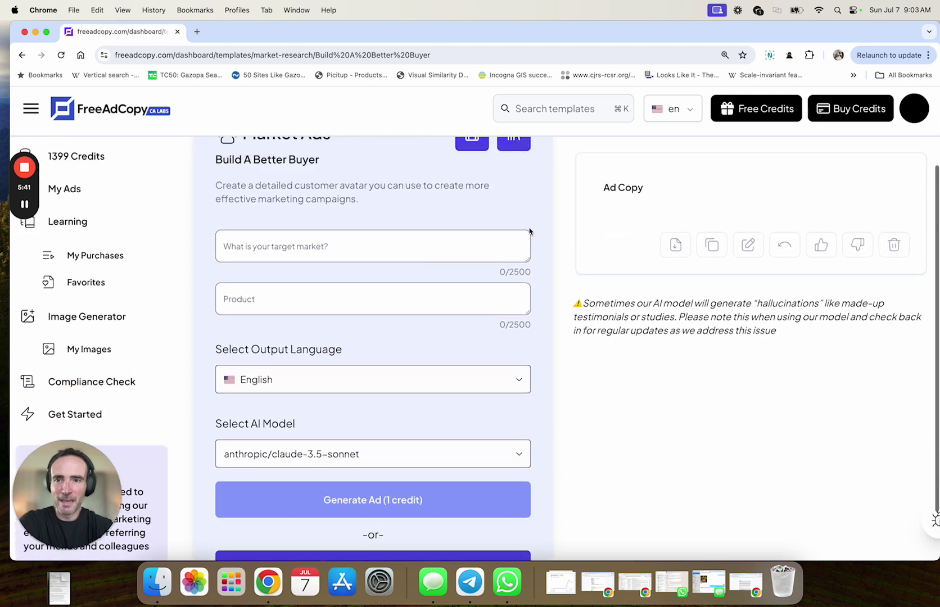
{"action": "scroll", "coordinate": [527, 214], "scroll_direction": "up", "scroll_amount": 1}
{"action": "left_click", "coordinate": [514, 164]}
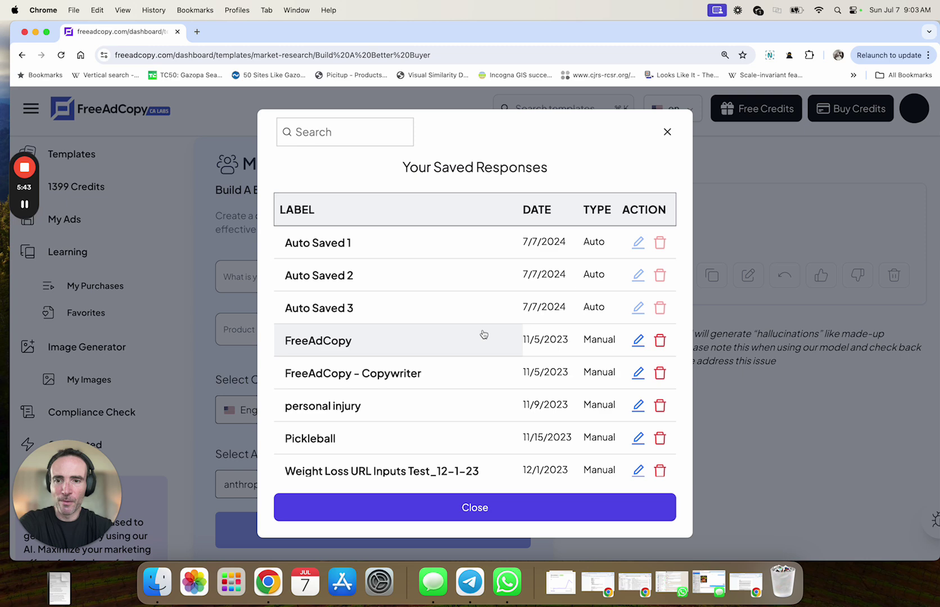
- Load the Dog Gut saved answers and generate a buyer profile for the Wild Belly dog probiotic
{"action": "scroll", "coordinate": [483, 334], "scroll_direction": "down", "scroll_amount": 5}
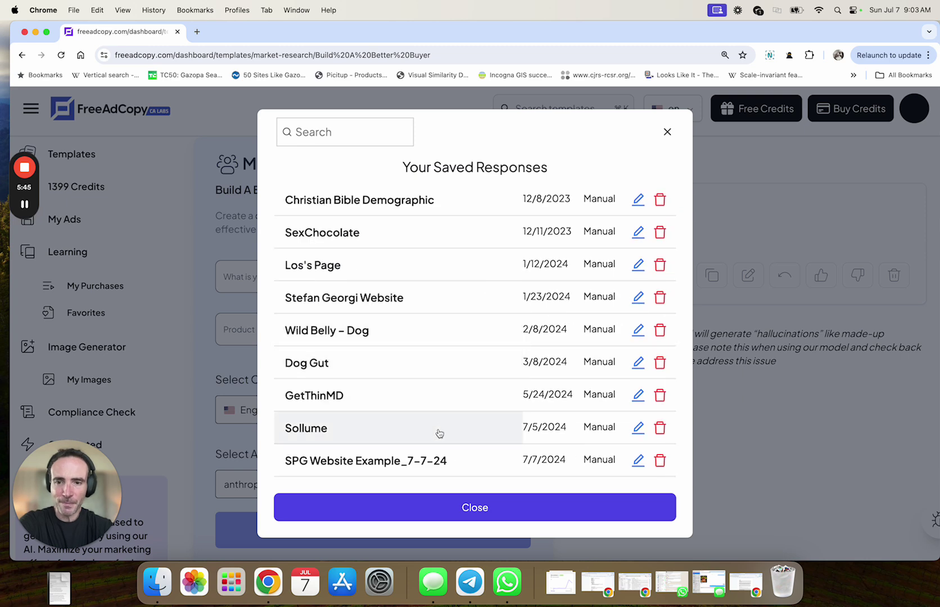
{"action": "left_click", "coordinate": [405, 366]}
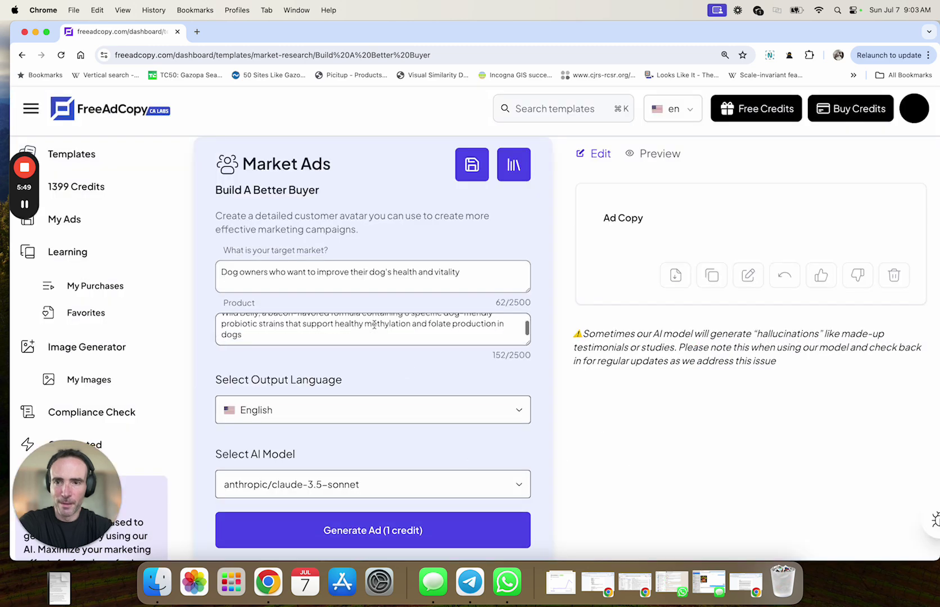
{"action": "scroll", "coordinate": [365, 269], "scroll_direction": "down", "scroll_amount": 1}
{"action": "left_click", "coordinate": [368, 260]}
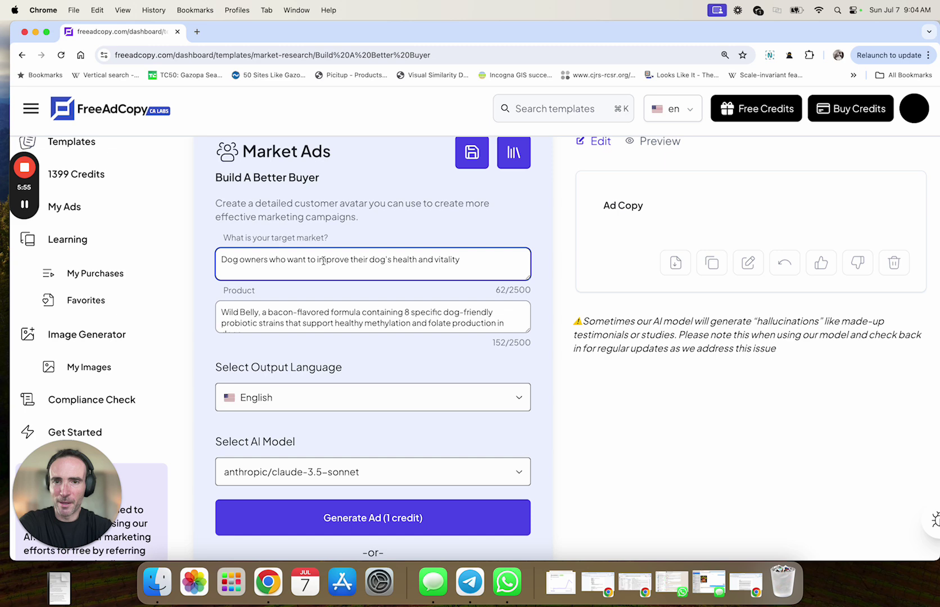
{"action": "scroll", "coordinate": [455, 395], "scroll_direction": "up", "scroll_amount": 3}
{"action": "scroll", "coordinate": [477, 404], "scroll_direction": "down", "scroll_amount": 5}
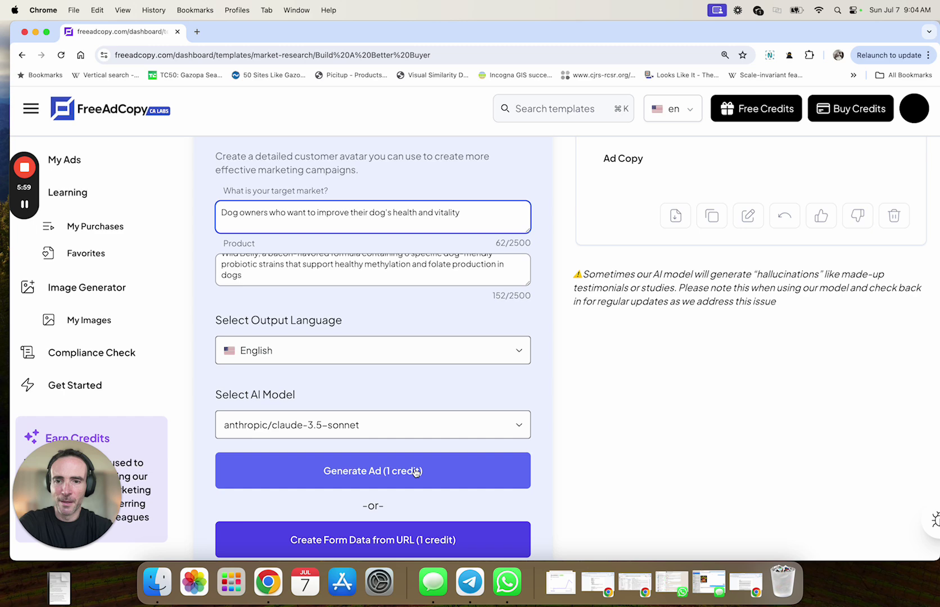
{"action": "left_click", "coordinate": [416, 470]}
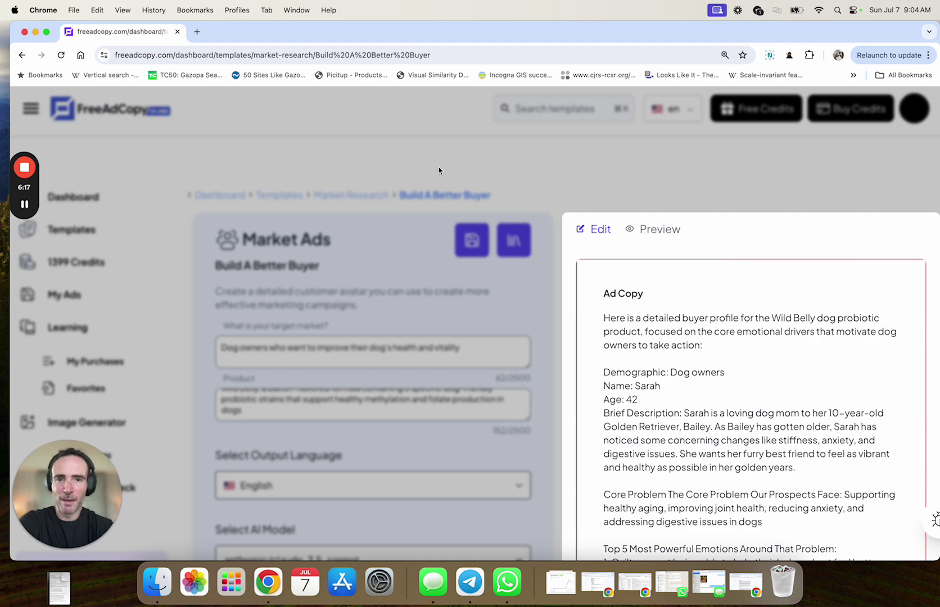
- Scroll through the generated Wild Belly buyer profile down to the five objections and back
{"action": "scroll", "coordinate": [676, 356], "scroll_direction": "down", "scroll_amount": 15}
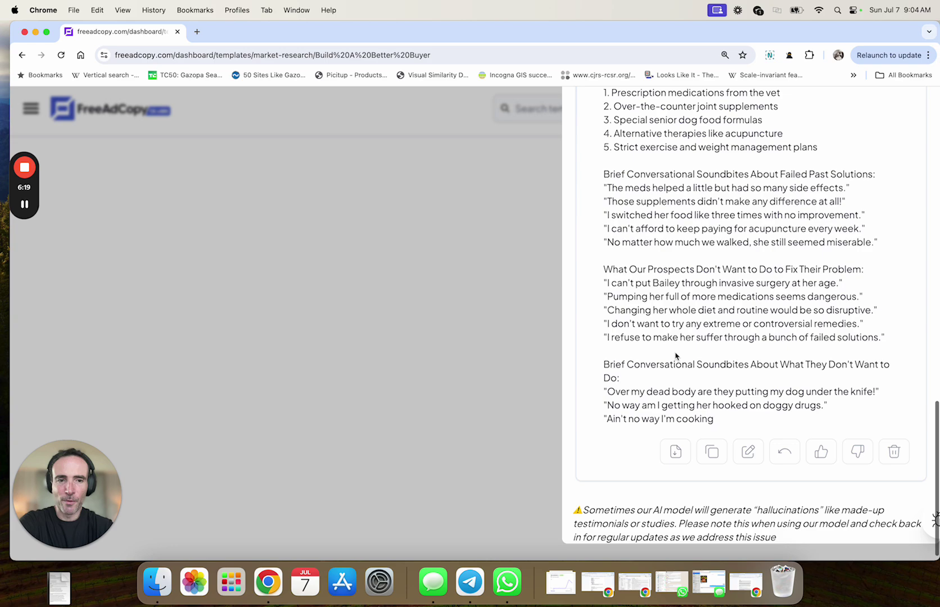
{"action": "scroll", "coordinate": [675, 366], "scroll_direction": "down", "scroll_amount": 5}
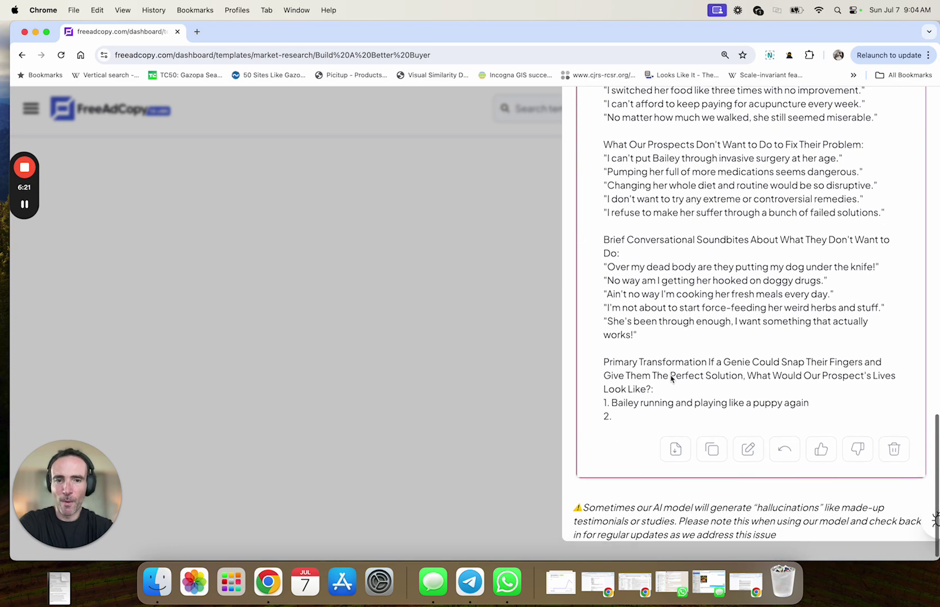
{"action": "scroll", "coordinate": [672, 378], "scroll_direction": "up", "scroll_amount": 20}
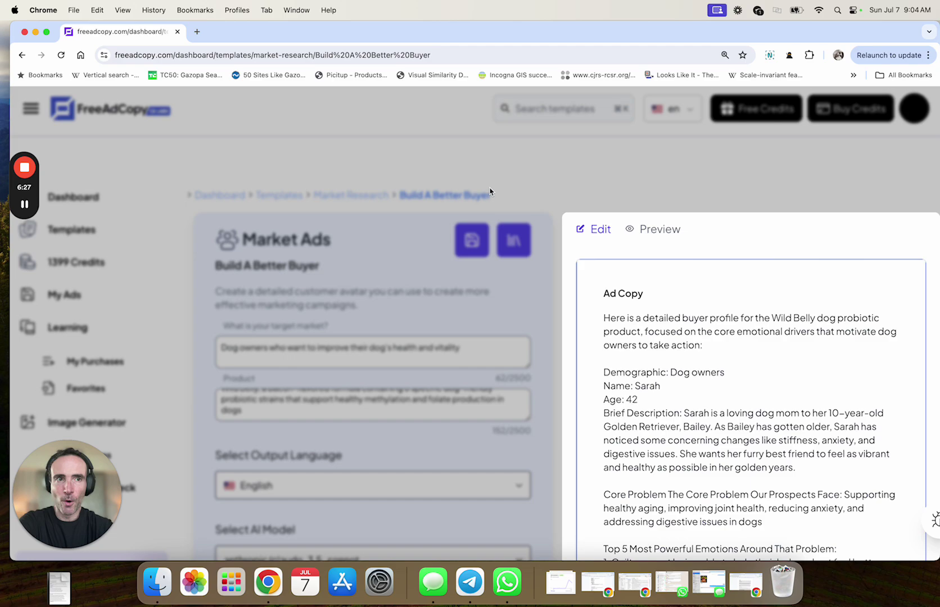
{"action": "scroll", "coordinate": [548, 172], "scroll_direction": "down", "scroll_amount": 20}
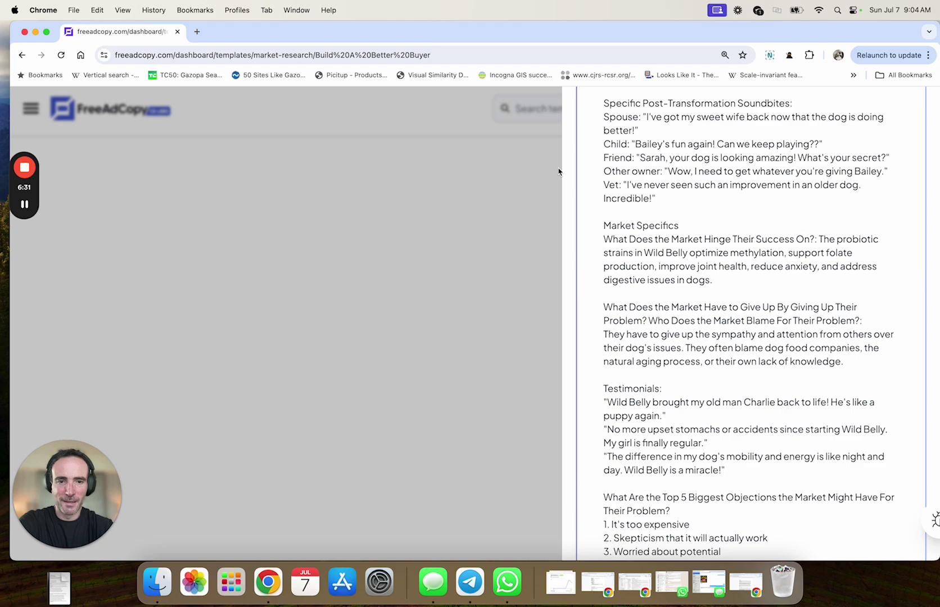
{"action": "scroll", "coordinate": [558, 172], "scroll_direction": "down", "scroll_amount": 5}
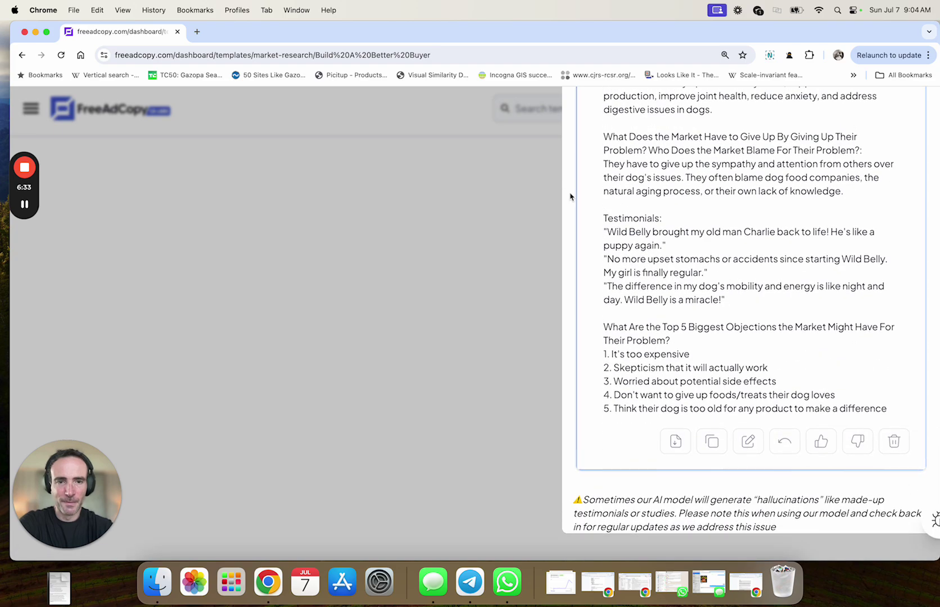
{"action": "scroll", "coordinate": [589, 245], "scroll_direction": "up", "scroll_amount": 20}
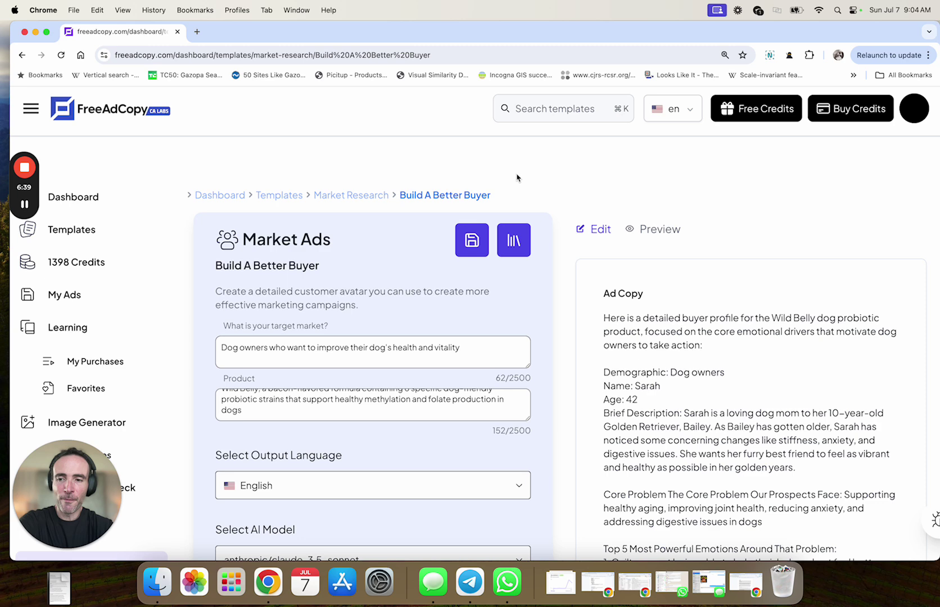
{"action": "scroll", "coordinate": [517, 178], "scroll_direction": "down", "scroll_amount": 1}
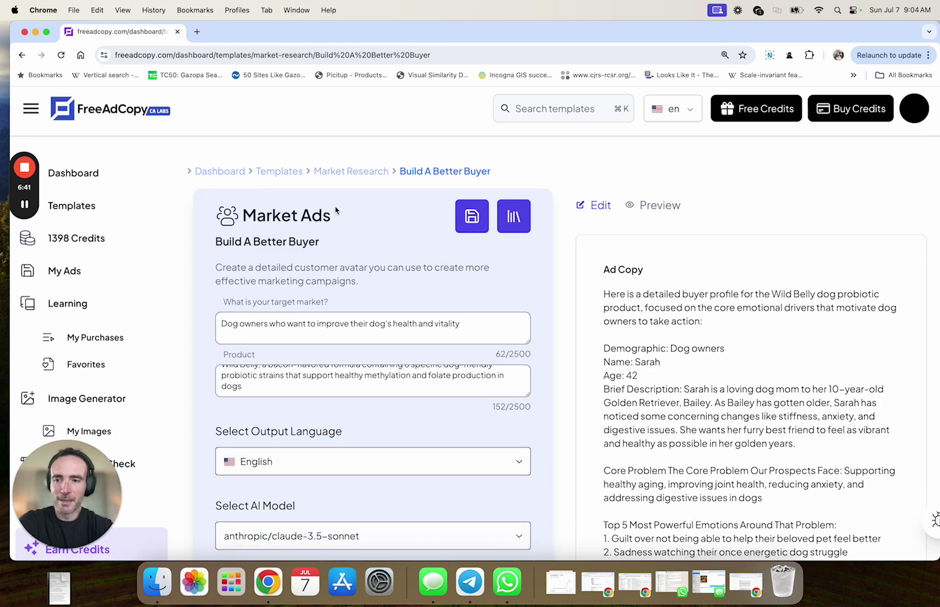
{"action": "left_click", "coordinate": [762, 115]}
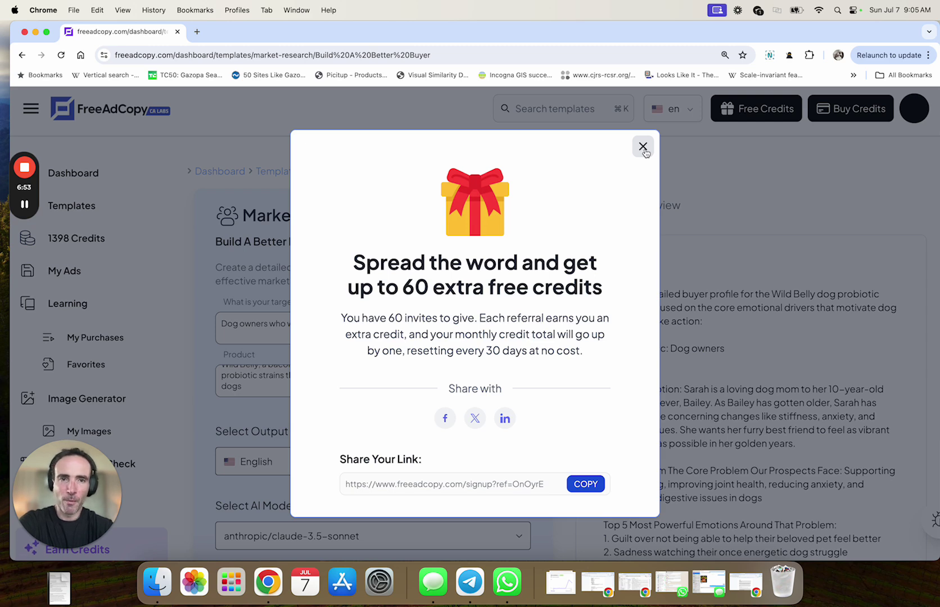
{"action": "left_click", "coordinate": [643, 150]}
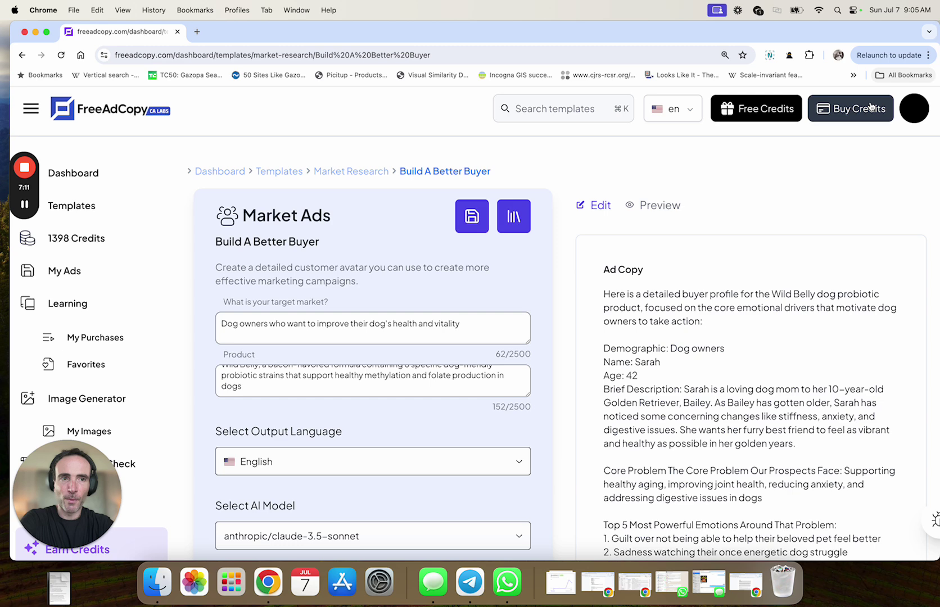
- Bring up the Bronze US$19.99, Gold US$49.99 and Platinum US$79.99 pricing plans
{"action": "left_click", "coordinate": [851, 108]}
{"action": "scroll", "coordinate": [641, 241], "scroll_direction": "down", "scroll_amount": 2}
{"action": "scroll", "coordinate": [641, 241], "scroll_direction": "up", "scroll_amount": 2}
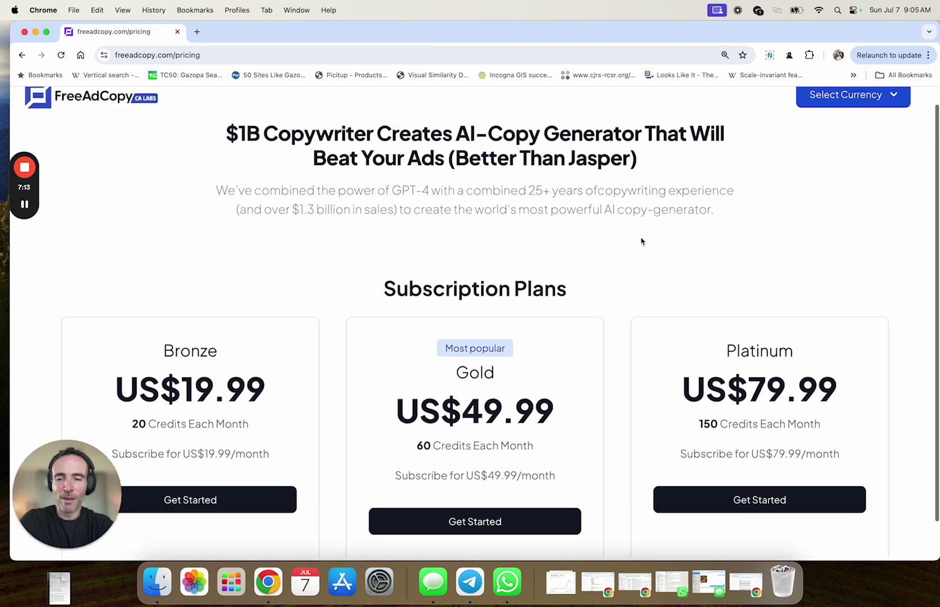
{"action": "scroll", "coordinate": [640, 240], "scroll_direction": "down", "scroll_amount": 1}
{"action": "scroll", "coordinate": [641, 240], "scroll_direction": "down", "scroll_amount": 1}
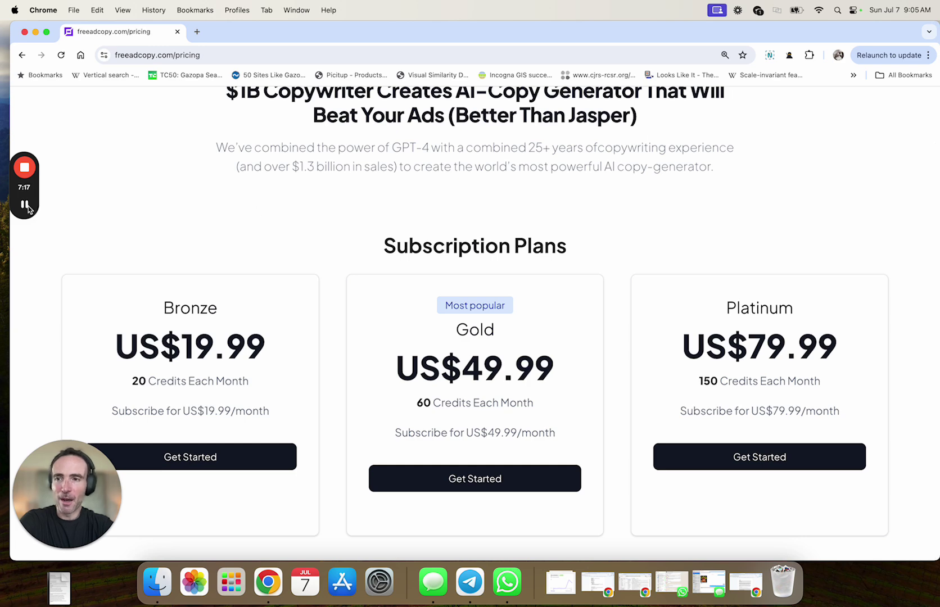
- Highlight the '12 months for $97' Special Deal offer, then return to the pricing plans
{"action": "mouse_move", "coordinate": [26, 205]}
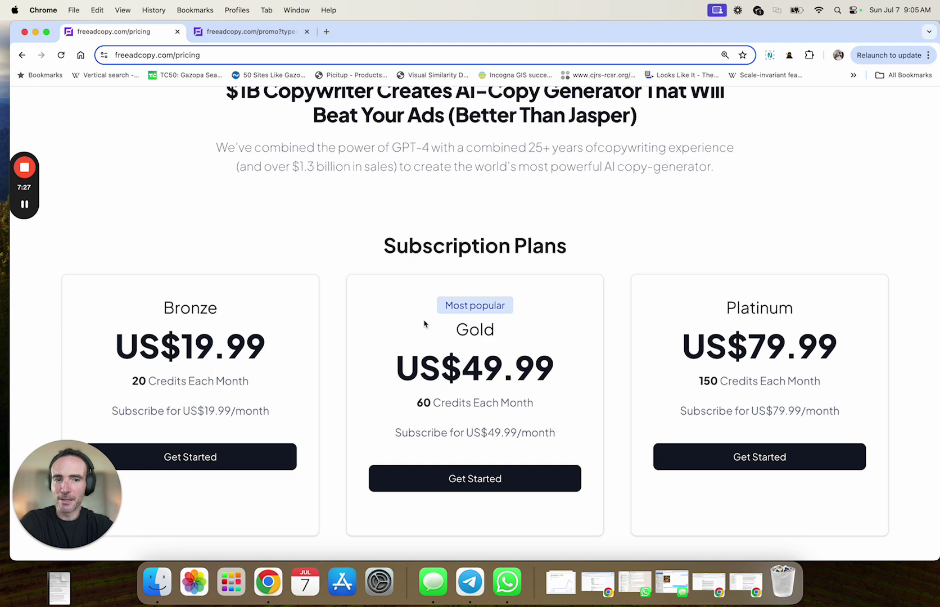
{"action": "left_click", "coordinate": [273, 32]}
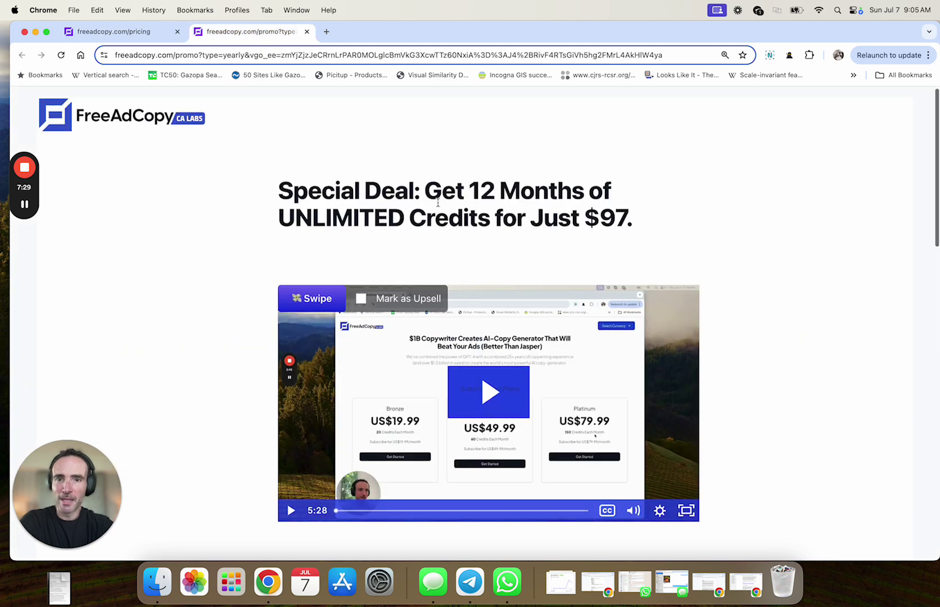
{"action": "left_click_drag", "start_coordinate": [425, 190], "coordinate": [661, 224]}
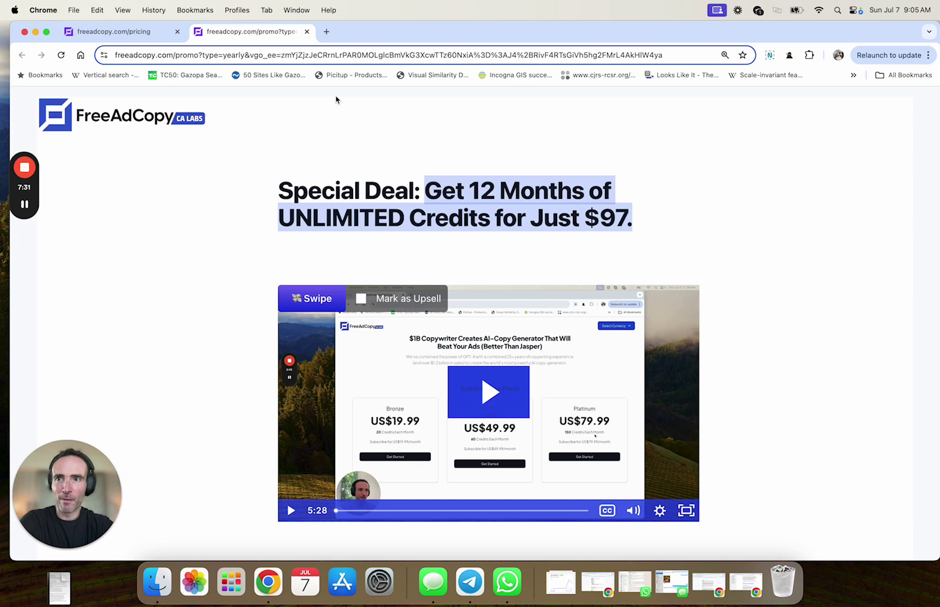
{"action": "scroll", "coordinate": [351, 242], "scroll_direction": "down", "scroll_amount": 5}
{"action": "scroll", "coordinate": [350, 227], "scroll_direction": "up", "scroll_amount": 6}
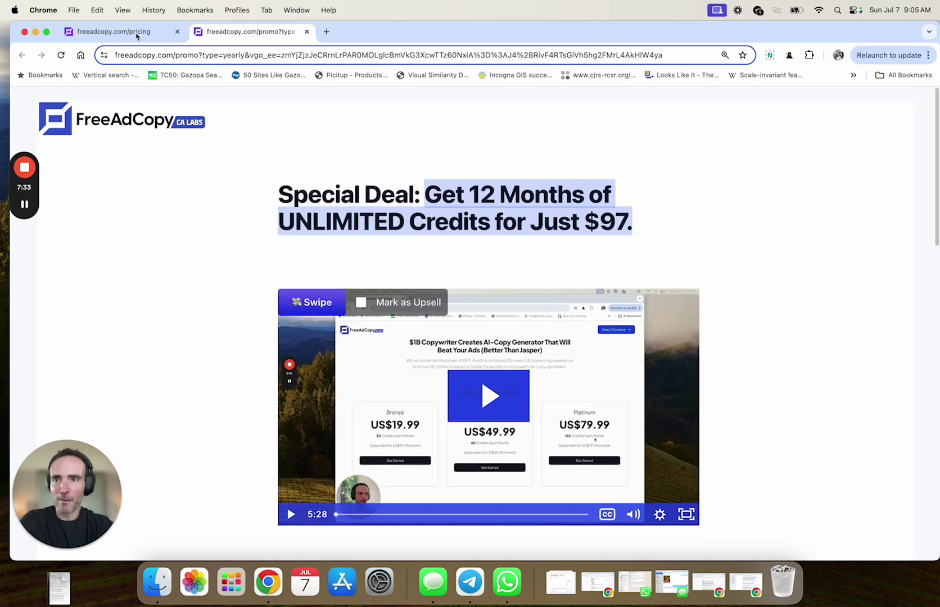
{"action": "left_click", "coordinate": [138, 32]}
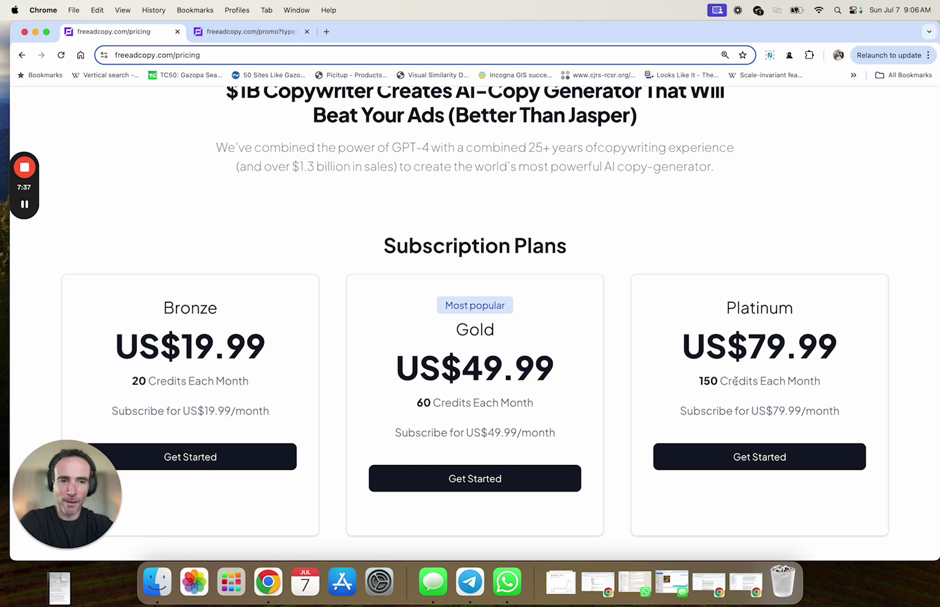
- Calculate 79.99 x 12 in a new browser tab, giving a 959.88 yearly cost
{"action": "left_click", "coordinate": [326, 32]}
{"action": "type", "text": "79.99"}
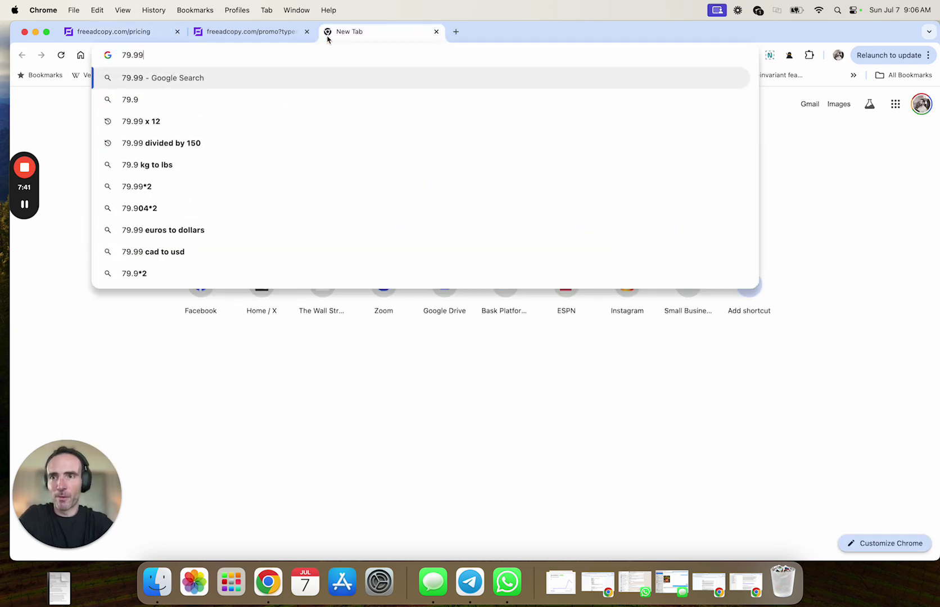
{"action": "type", "text": " x 12"}
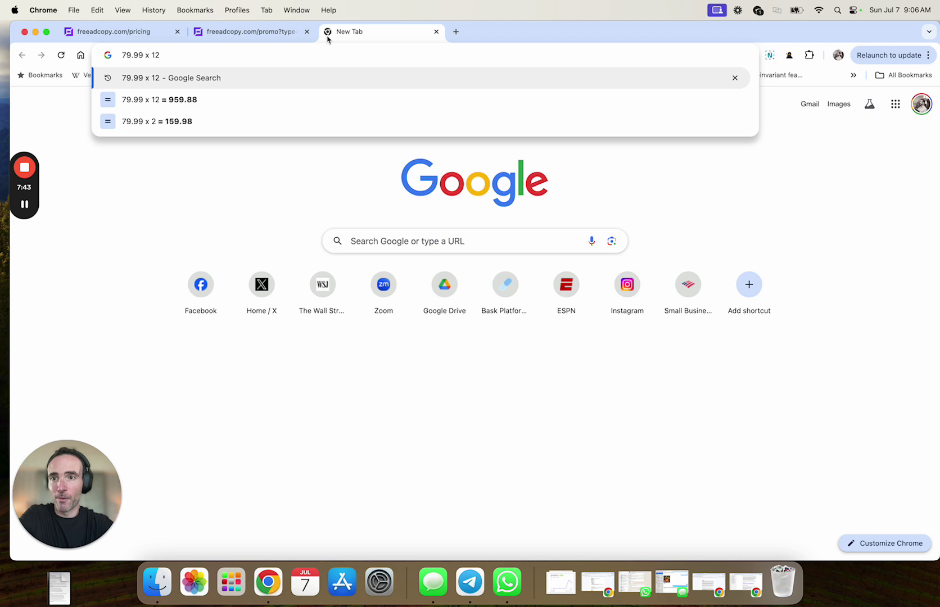
{"action": "left_click", "coordinate": [283, 100]}
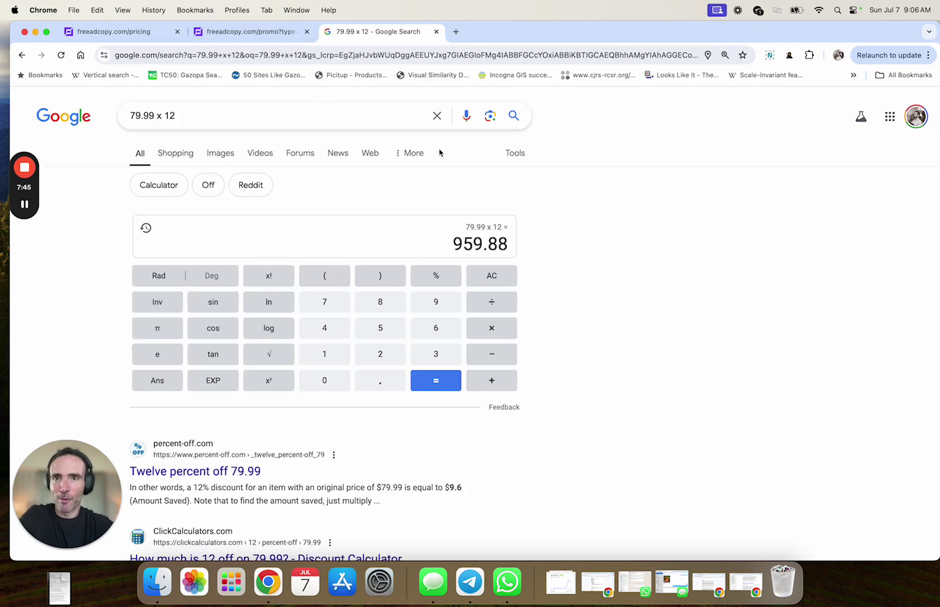
- Compare the 959.88 yearly total against the $97 Special Deal, ending on the pricing plans
{"action": "left_click", "coordinate": [264, 35]}
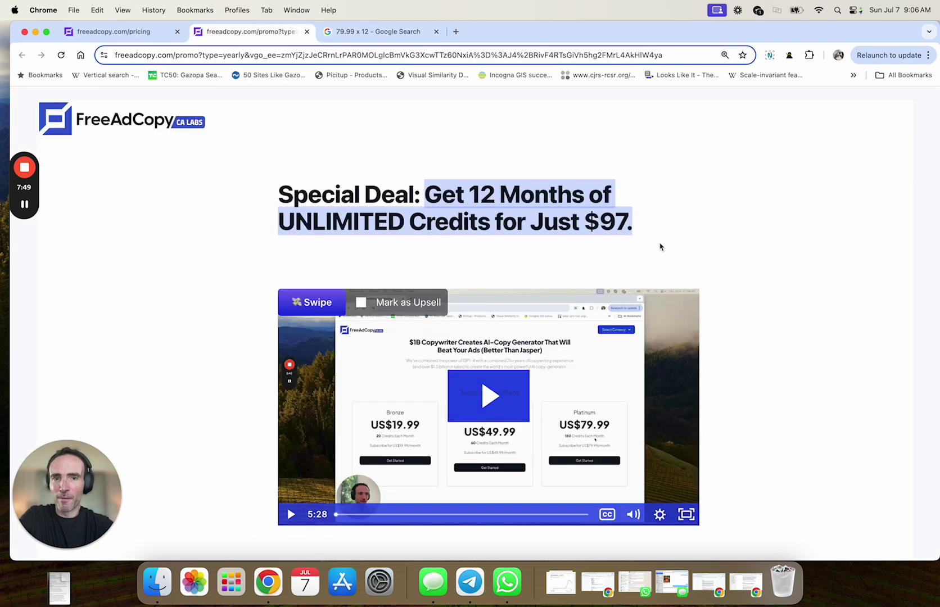
{"action": "left_click_drag", "start_coordinate": [660, 246], "coordinate": [276, 201]}
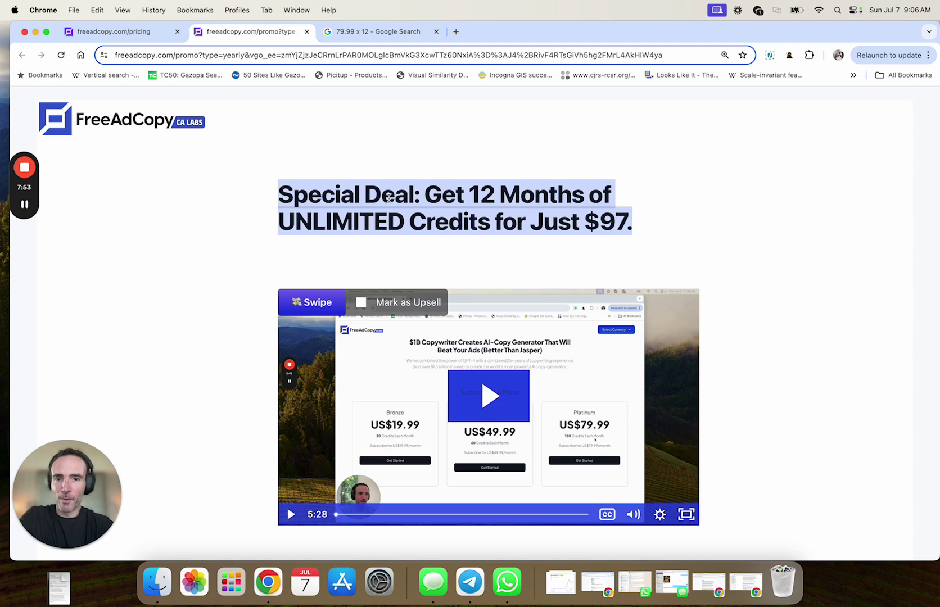
{"action": "left_click", "coordinate": [365, 35]}
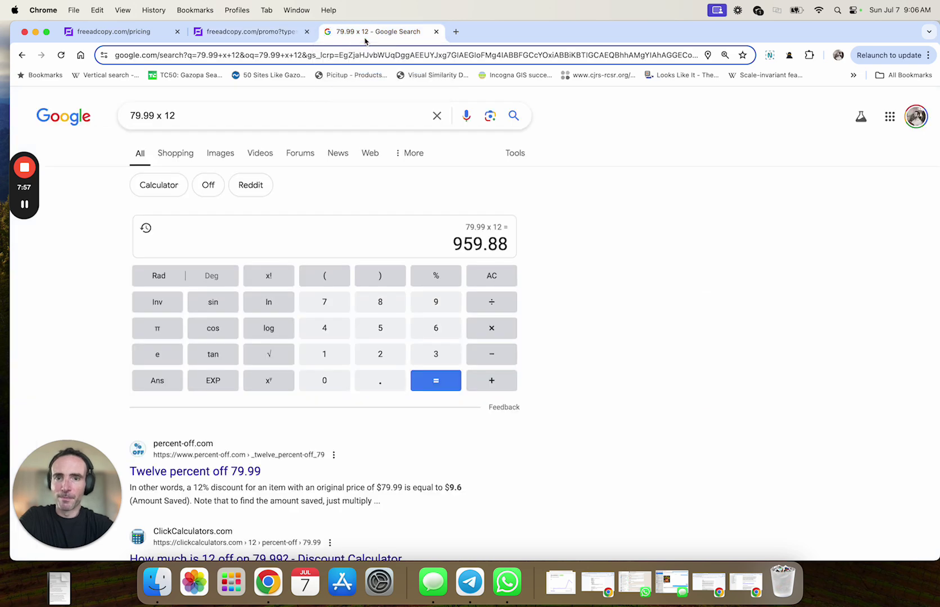
{"action": "left_click", "coordinate": [259, 40]}
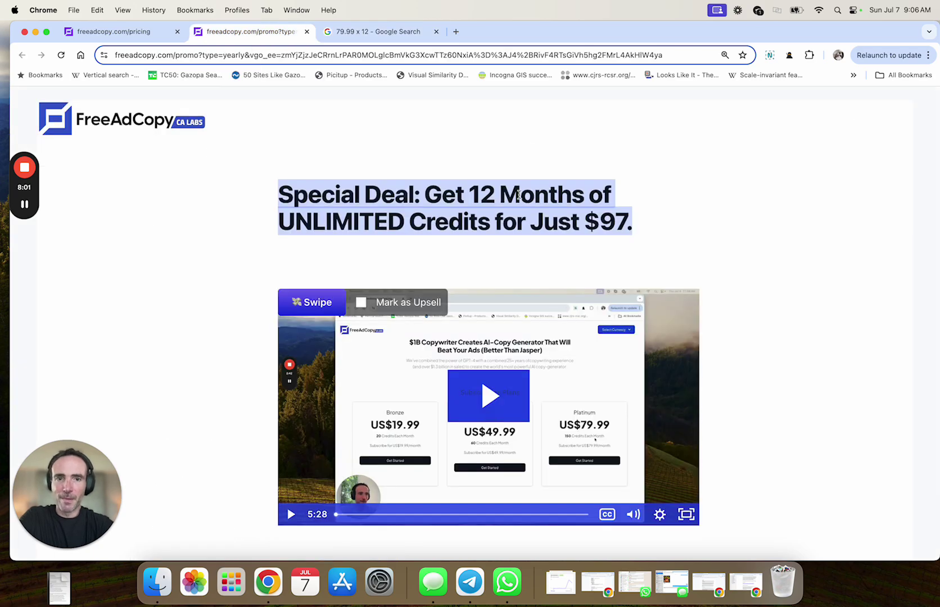
{"action": "scroll", "coordinate": [519, 195], "scroll_direction": "down", "scroll_amount": 10}
{"action": "scroll", "coordinate": [518, 194], "scroll_direction": "down", "scroll_amount": 3}
{"action": "scroll", "coordinate": [518, 194], "scroll_direction": "up", "scroll_amount": 15}
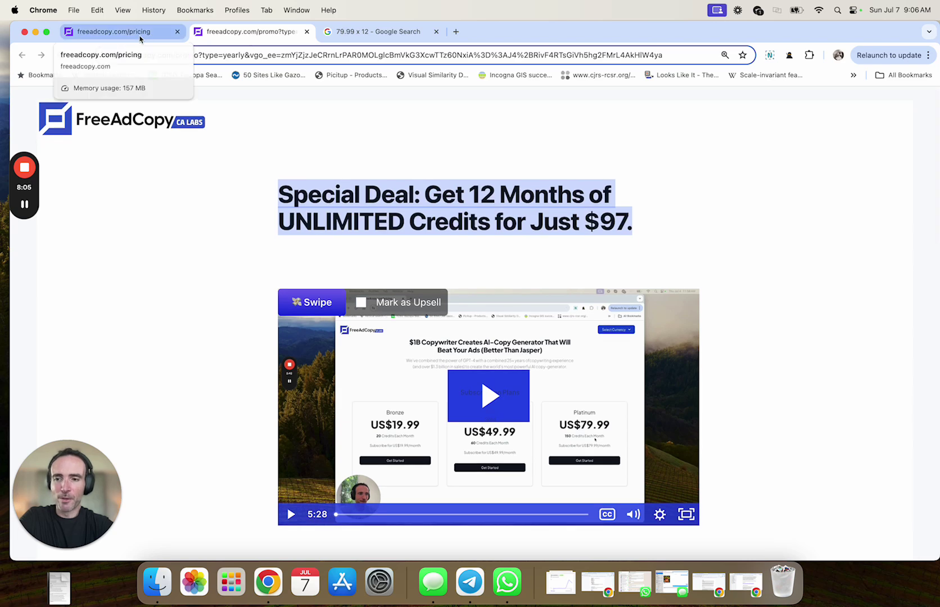
{"action": "left_click", "coordinate": [137, 37]}
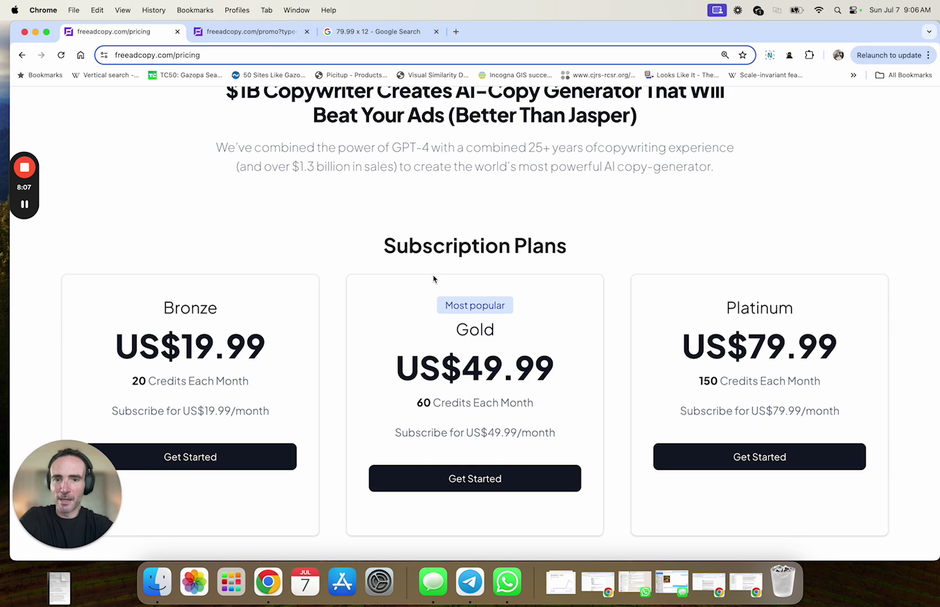
{"action": "scroll", "coordinate": [410, 264], "scroll_direction": "up", "scroll_amount": 2}
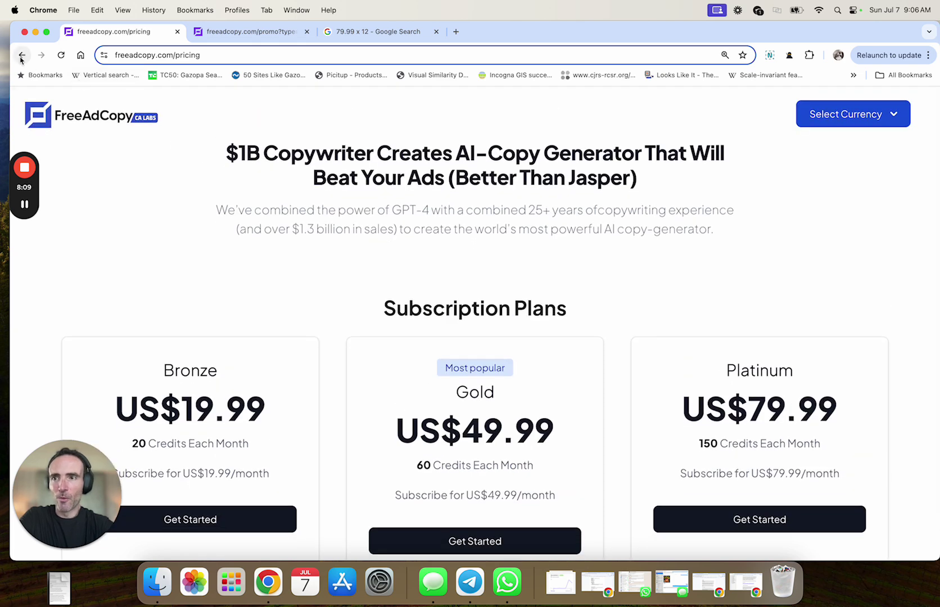
- Return to the empty Build A Better Buyer market research form and scroll through it
{"action": "left_click", "coordinate": [22, 55]}
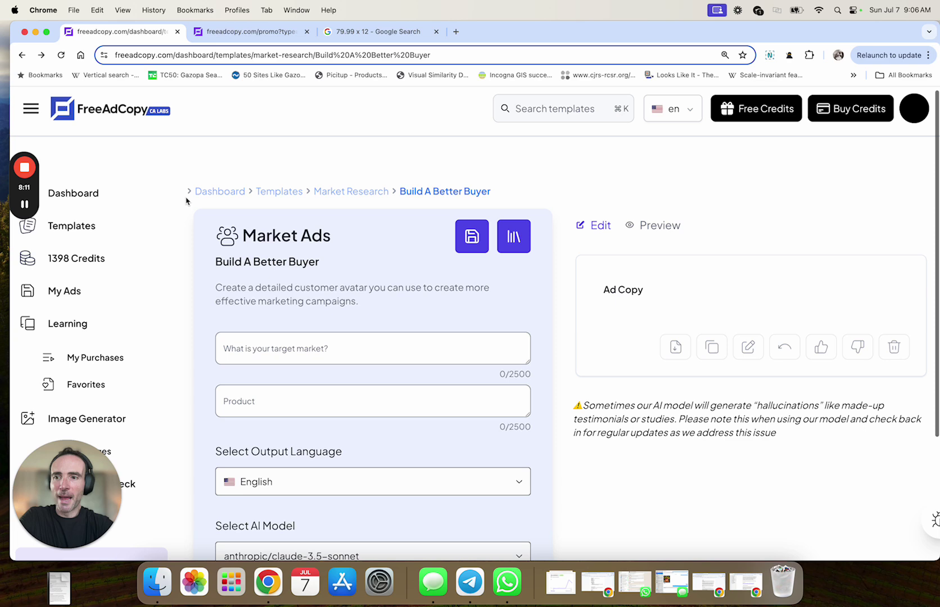
{"action": "scroll", "coordinate": [189, 195], "scroll_direction": "down", "scroll_amount": 2}
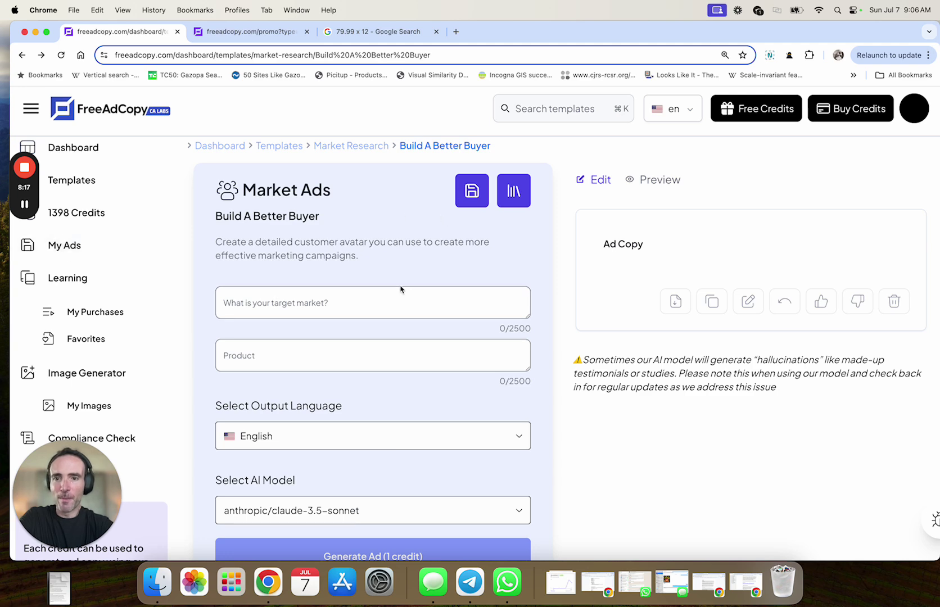
{"action": "scroll", "coordinate": [412, 476], "scroll_direction": "down", "scroll_amount": 1}
{"action": "scroll", "coordinate": [412, 476], "scroll_direction": "down", "scroll_amount": 3}
{"action": "scroll", "coordinate": [457, 327], "scroll_direction": "up", "scroll_amount": 5}
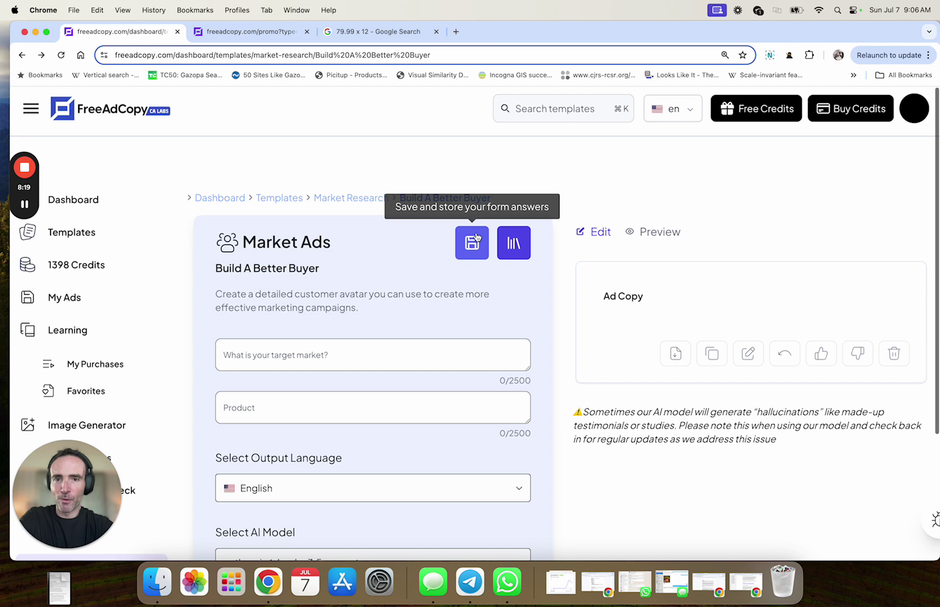
- Open the saved form responses list, look through it, and close it
{"action": "left_click", "coordinate": [513, 241]}
{"action": "scroll", "coordinate": [436, 310], "scroll_direction": "down", "scroll_amount": 6}
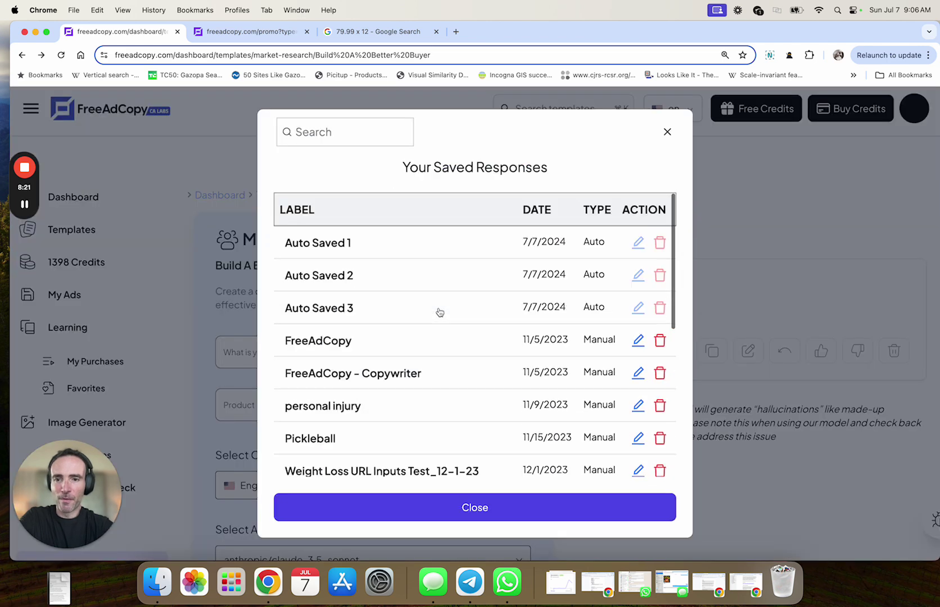
{"action": "scroll", "coordinate": [440, 312], "scroll_direction": "up", "scroll_amount": 8}
{"action": "left_click", "coordinate": [667, 131]}
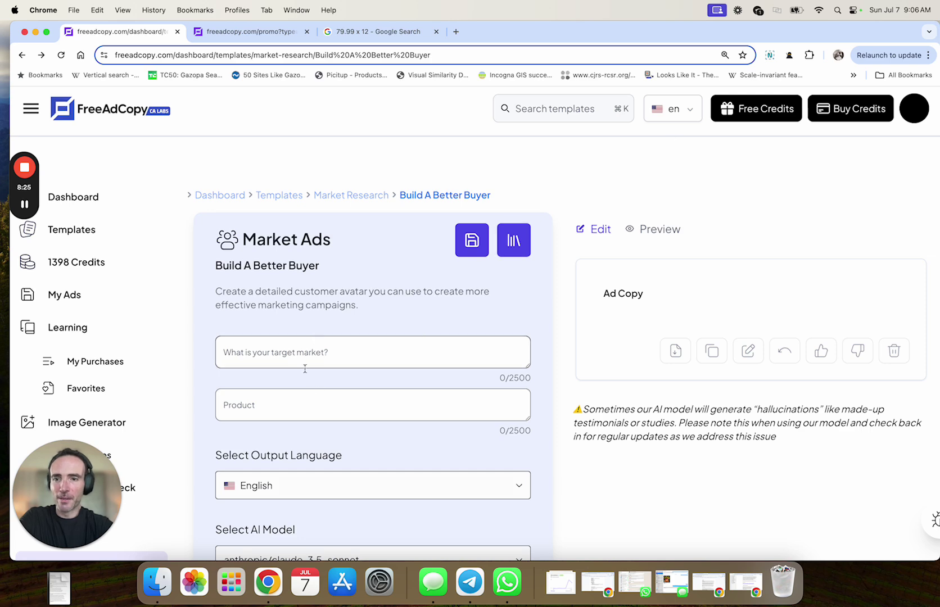
{"action": "scroll", "coordinate": [168, 308], "scroll_direction": "down", "scroll_amount": 2}
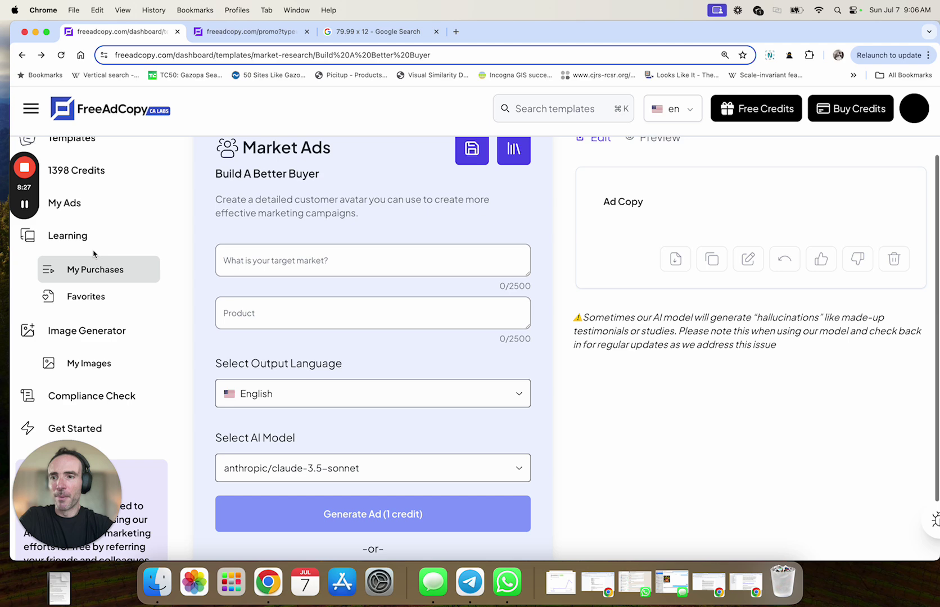
- Open the Learning library and scroll down to the Free trainings row
{"action": "left_click", "coordinate": [180, 246]}
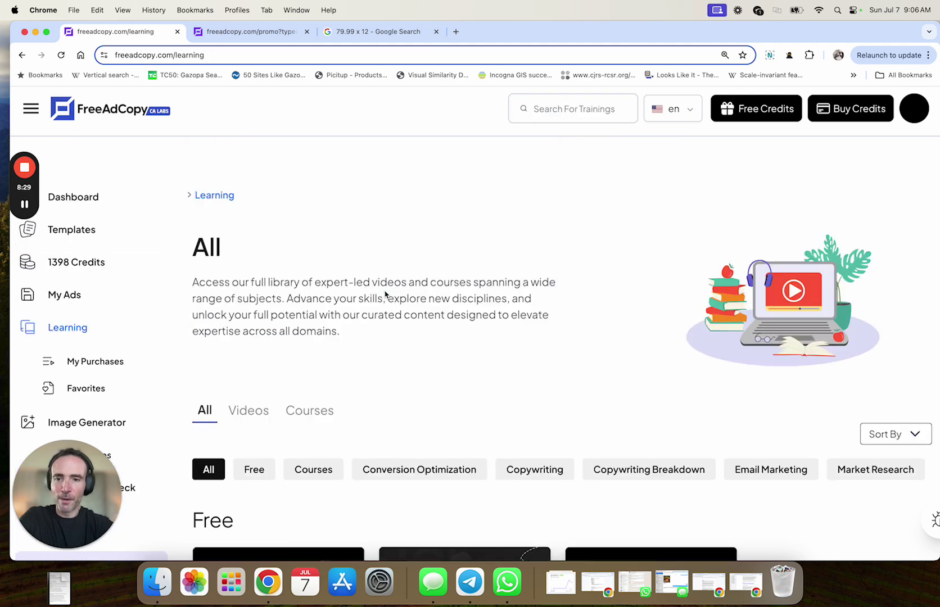
{"action": "scroll", "coordinate": [384, 292], "scroll_direction": "down", "scroll_amount": 2}
{"action": "scroll", "coordinate": [385, 294], "scroll_direction": "down", "scroll_amount": 5}
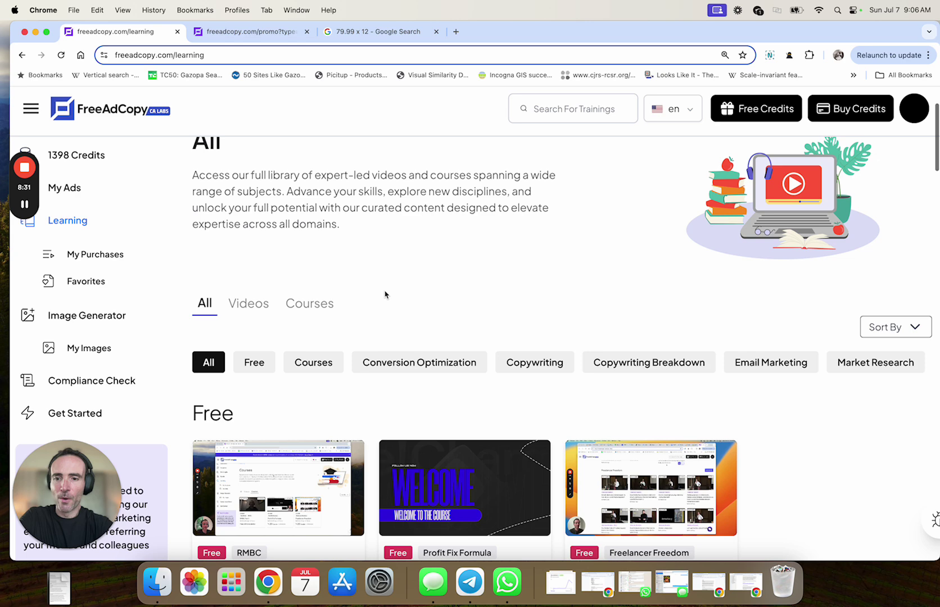
{"action": "scroll", "coordinate": [385, 294], "scroll_direction": "down", "scroll_amount": 2}
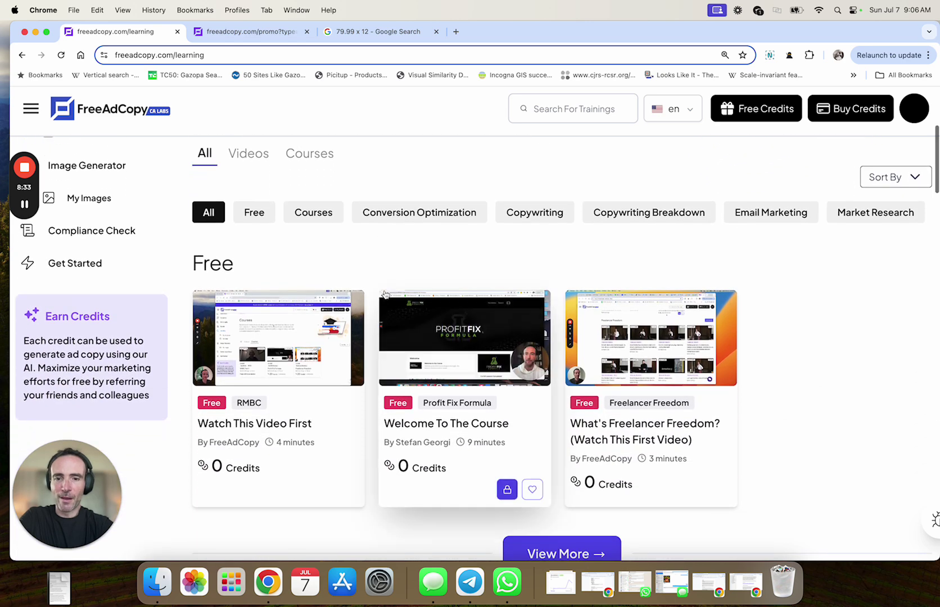
{"action": "scroll", "coordinate": [437, 340], "scroll_direction": "down", "scroll_amount": 3}
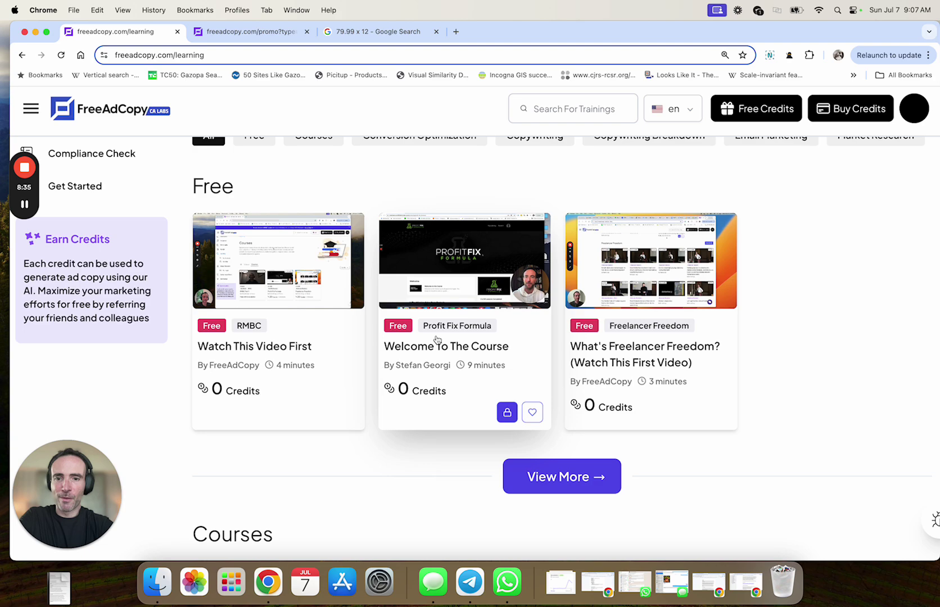
- Show all free 0-credit trainings, like Watch This Video First, and browse the grid
{"action": "left_click", "coordinate": [573, 478]}
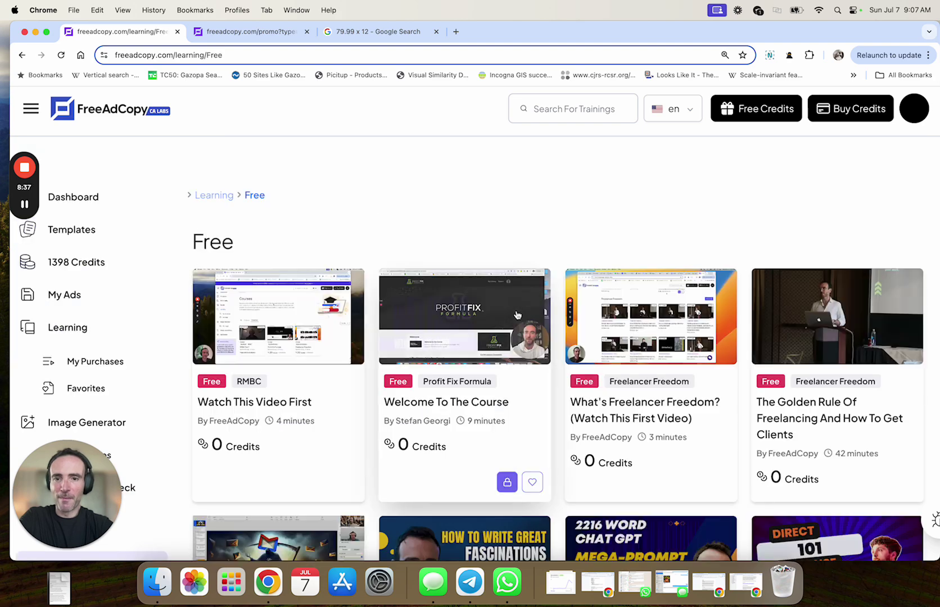
{"action": "scroll", "coordinate": [517, 316], "scroll_direction": "down", "scroll_amount": 3}
{"action": "scroll", "coordinate": [517, 316], "scroll_direction": "down", "scroll_amount": 2}
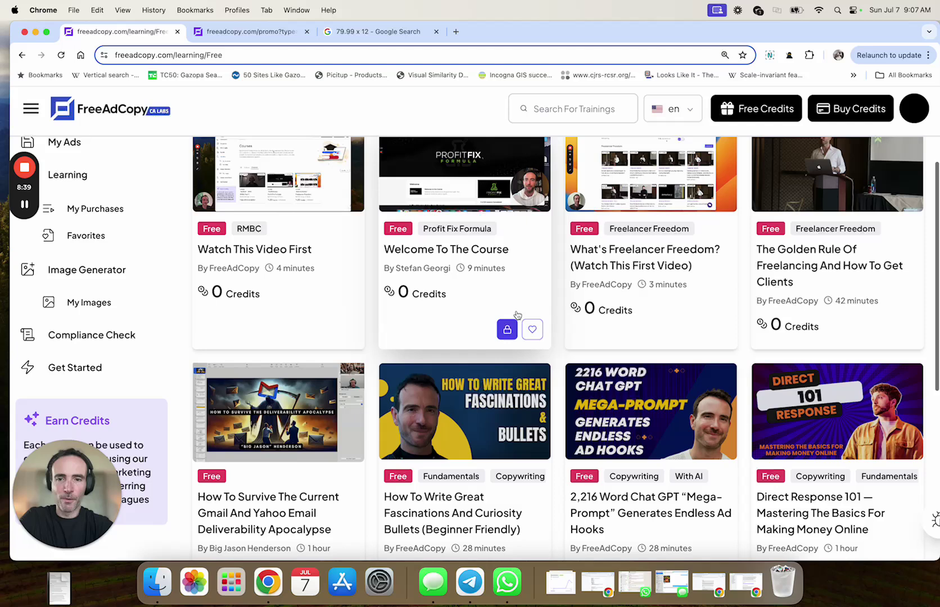
{"action": "scroll", "coordinate": [517, 315], "scroll_direction": "down", "scroll_amount": 3}
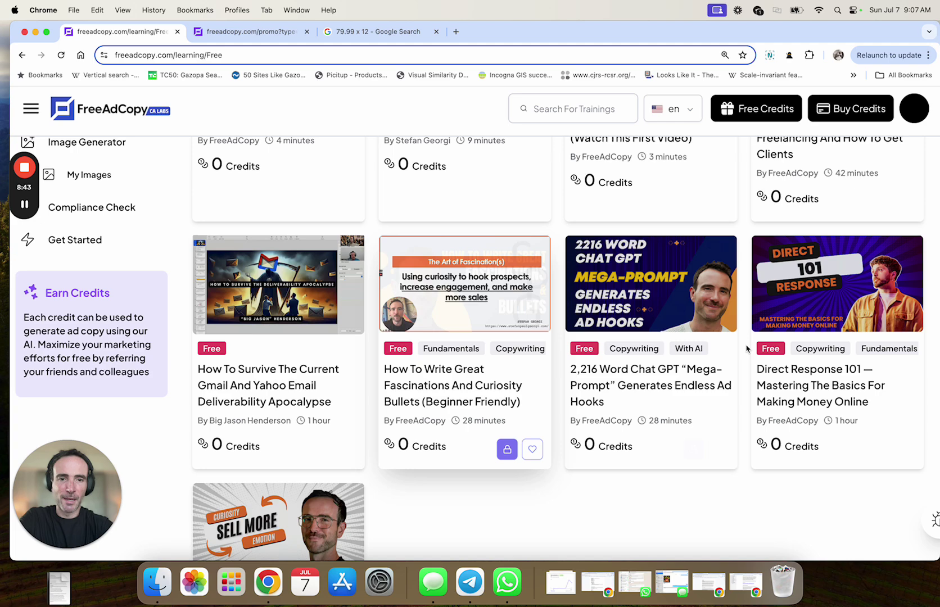
{"action": "scroll", "coordinate": [837, 381], "scroll_direction": "down", "scroll_amount": 1}
{"action": "scroll", "coordinate": [425, 445], "scroll_direction": "down", "scroll_amount": 1}
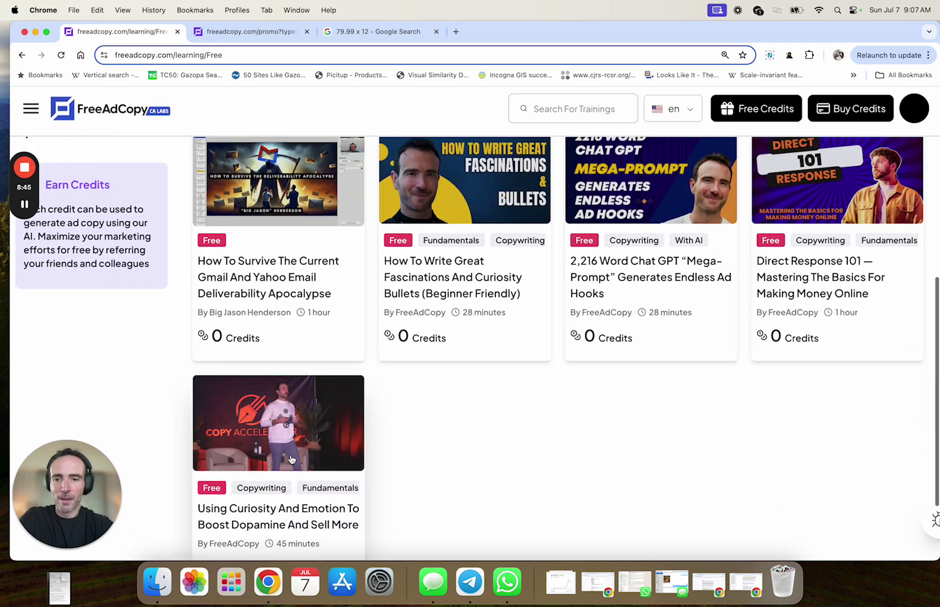
{"action": "scroll", "coordinate": [309, 432], "scroll_direction": "down", "scroll_amount": 1}
{"action": "scroll", "coordinate": [308, 432], "scroll_direction": "up", "scroll_amount": 6}
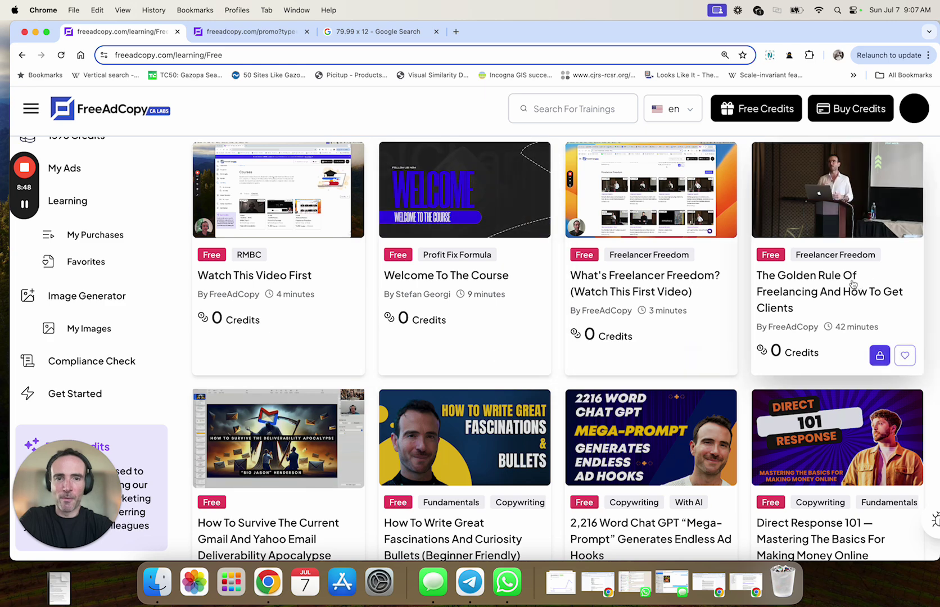
{"action": "scroll", "coordinate": [853, 284], "scroll_direction": "up", "scroll_amount": 2}
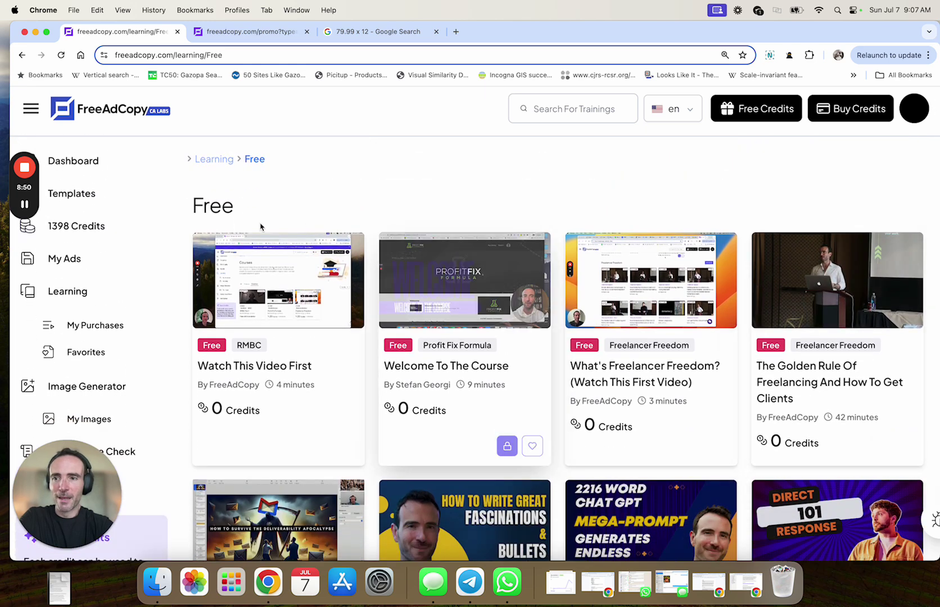
{"action": "scroll", "coordinate": [285, 327], "scroll_direction": "down", "scroll_amount": 1}
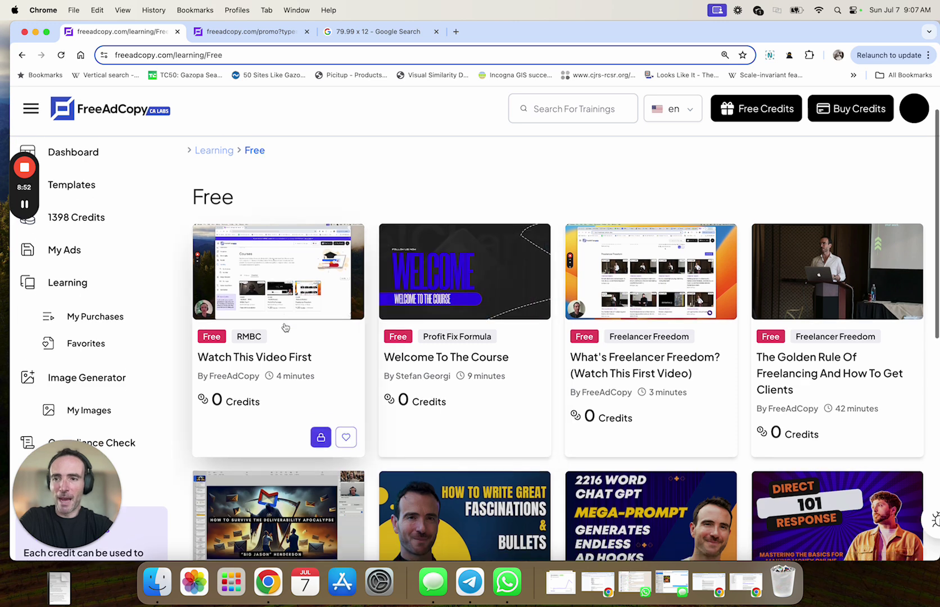
{"action": "scroll", "coordinate": [222, 213], "scroll_direction": "up", "scroll_amount": 1}
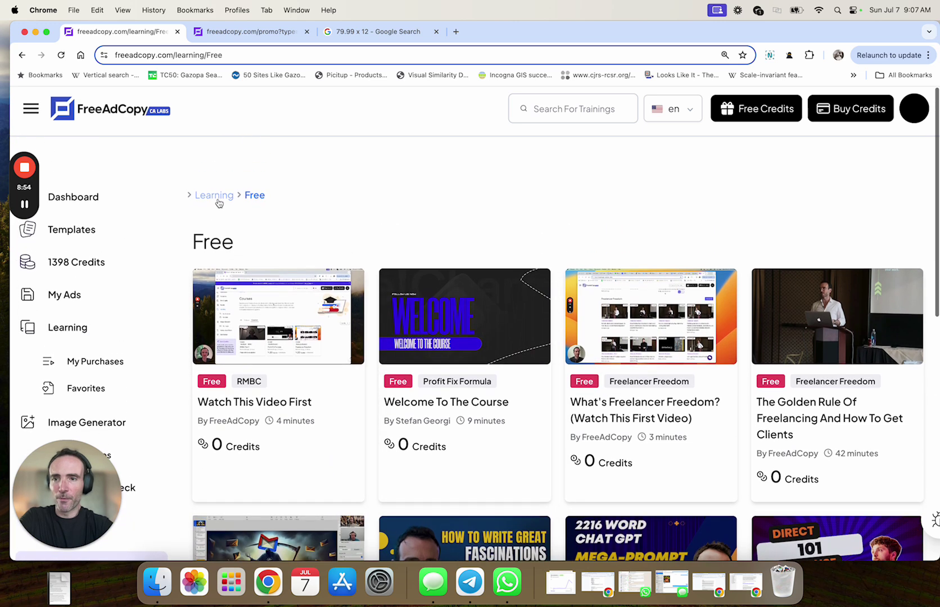
- Go back to the main library and view the RMBC Method, Profit Fix Formula and Freelancer Freedom courses
{"action": "left_click", "coordinate": [219, 200]}
{"action": "scroll", "coordinate": [509, 355], "scroll_direction": "down", "scroll_amount": 8}
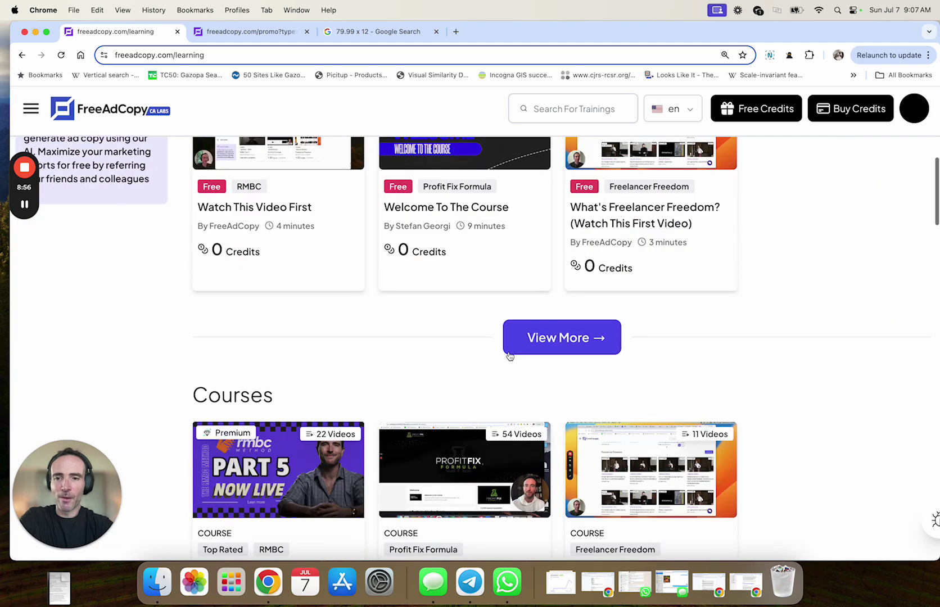
{"action": "scroll", "coordinate": [510, 356], "scroll_direction": "down", "scroll_amount": 4}
{"action": "mouse_move", "coordinate": [403, 256]}
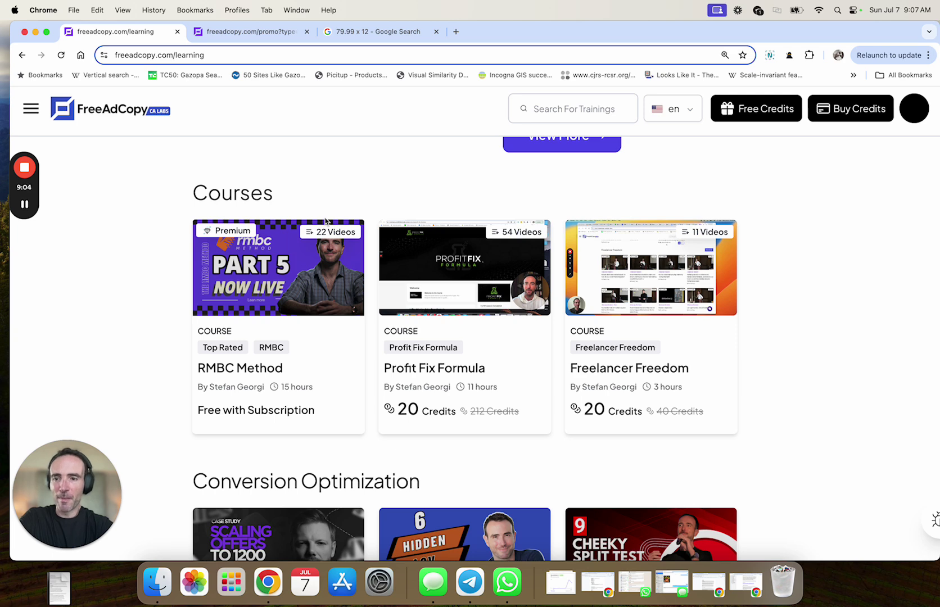
{"action": "mouse_move", "coordinate": [324, 323]}
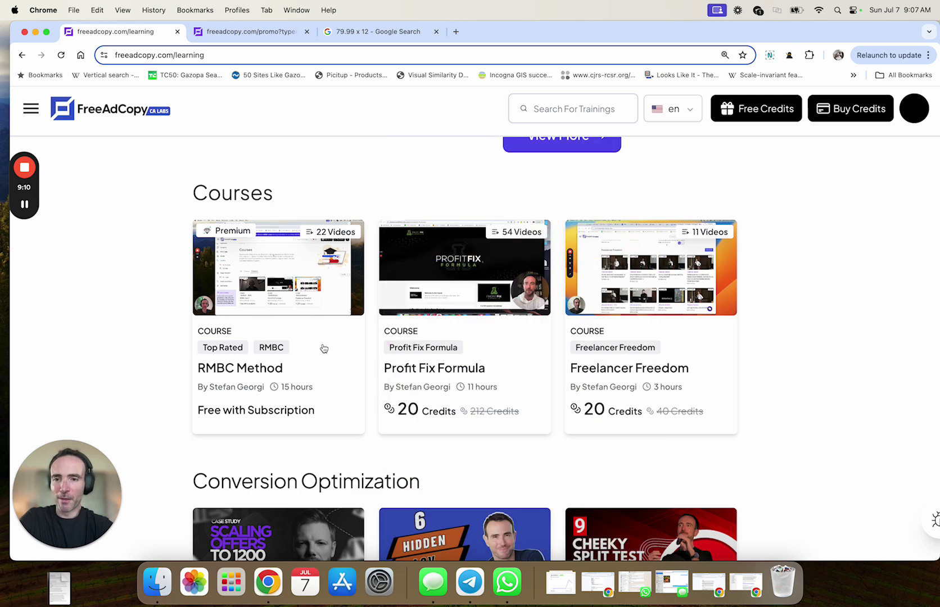
- Open the RMBC Method course and scroll through its summary, pricing and Course Material lessons
{"action": "left_click", "coordinate": [324, 349]}
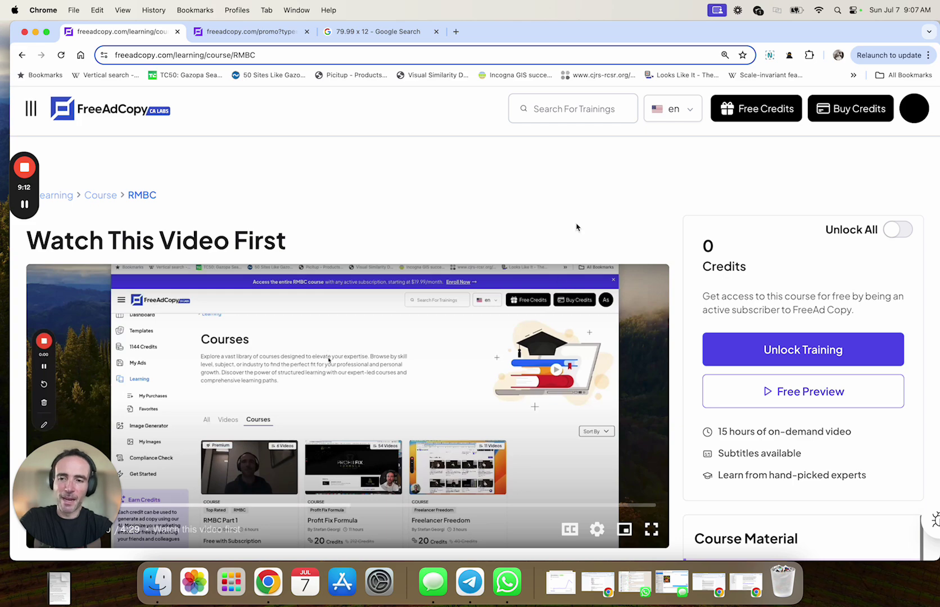
{"action": "scroll", "coordinate": [577, 227], "scroll_direction": "down", "scroll_amount": 2}
{"action": "scroll", "coordinate": [577, 226], "scroll_direction": "down", "scroll_amount": 4}
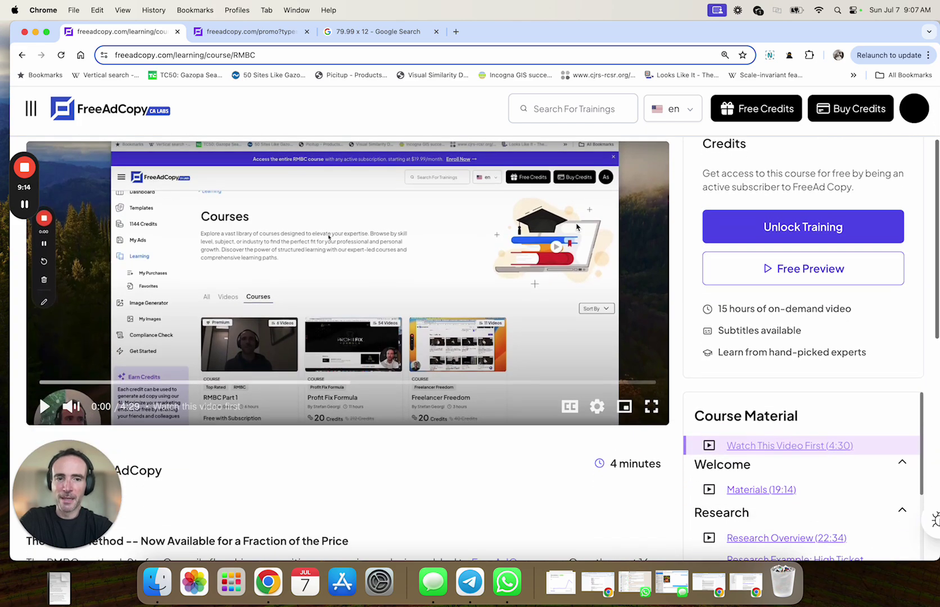
{"action": "scroll", "coordinate": [577, 227], "scroll_direction": "down", "scroll_amount": 3}
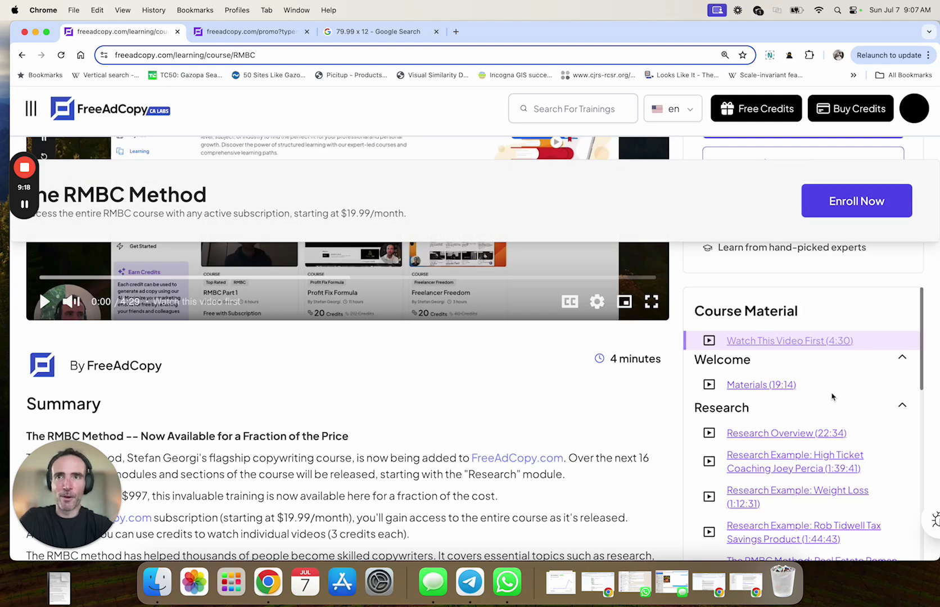
{"action": "scroll", "coordinate": [831, 397], "scroll_direction": "down", "scroll_amount": 10}
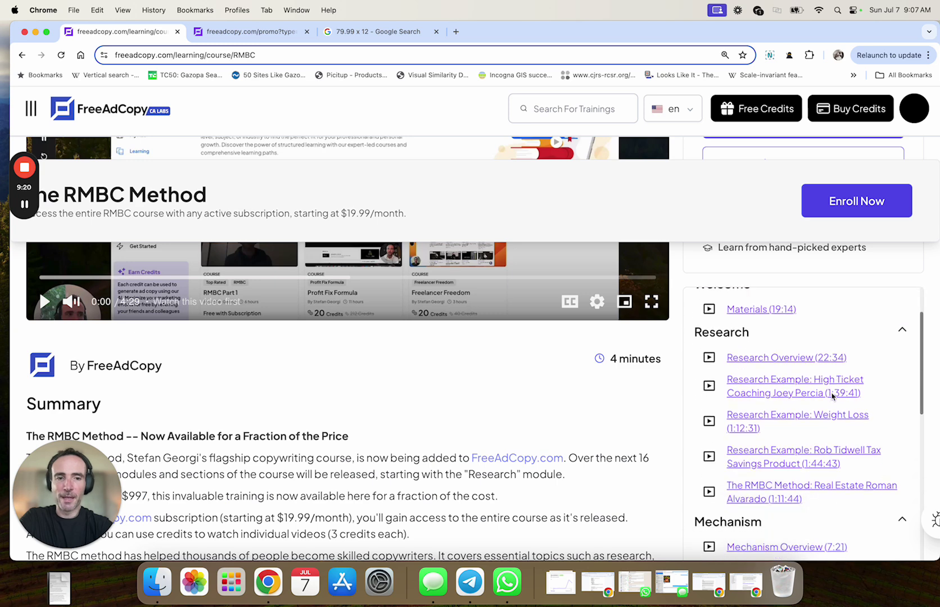
{"action": "scroll", "coordinate": [832, 397], "scroll_direction": "up", "scroll_amount": 1}
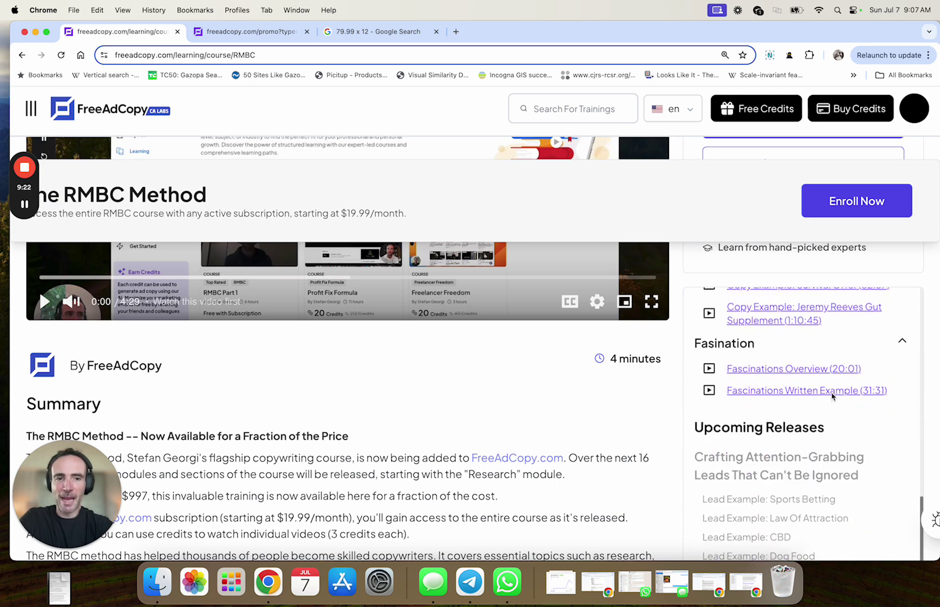
{"action": "scroll", "coordinate": [834, 403], "scroll_direction": "down", "scroll_amount": 1}
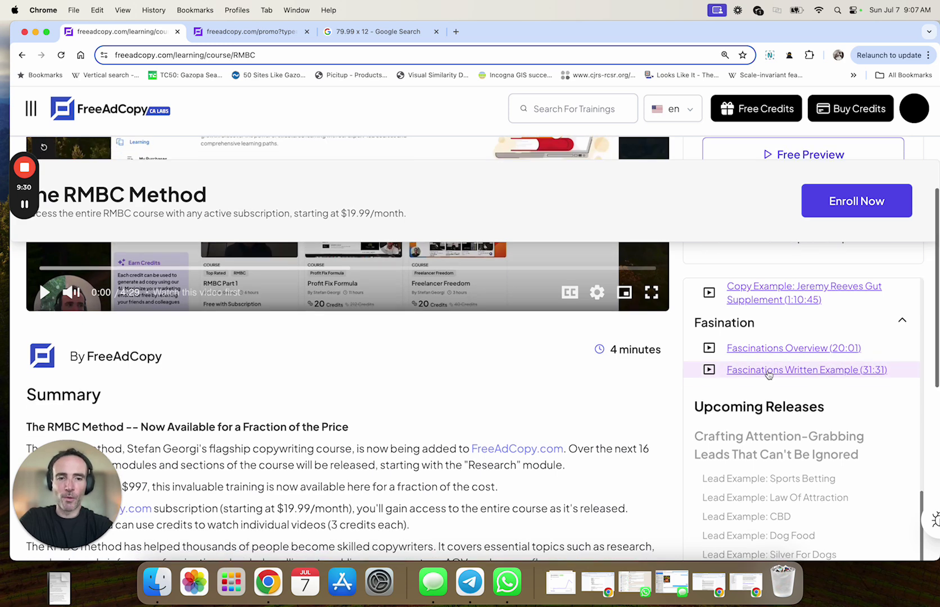
{"action": "scroll", "coordinate": [768, 373], "scroll_direction": "down", "scroll_amount": 3}
{"action": "scroll", "coordinate": [768, 373], "scroll_direction": "up", "scroll_amount": 6}
{"action": "scroll", "coordinate": [767, 375], "scroll_direction": "up", "scroll_amount": 5}
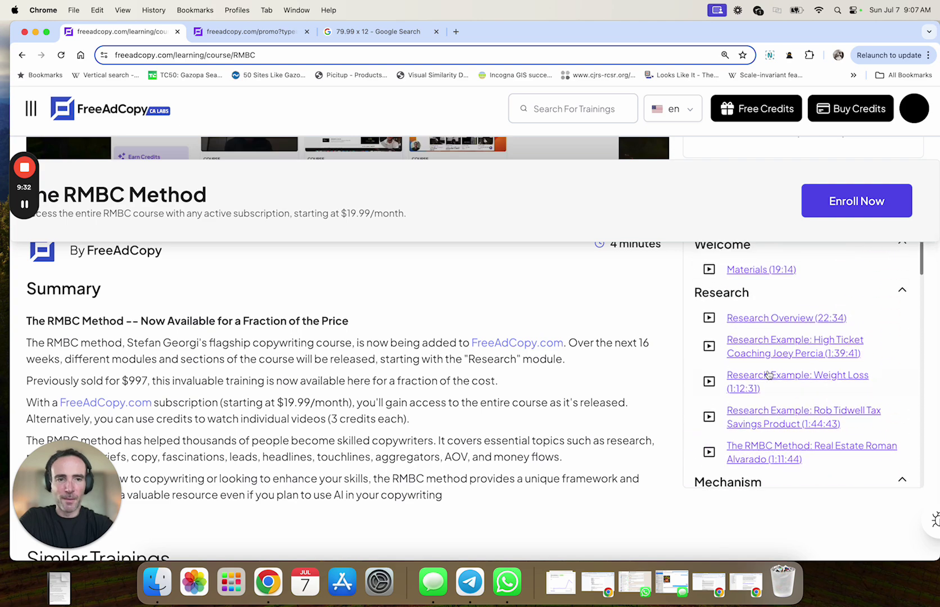
{"action": "scroll", "coordinate": [763, 360], "scroll_direction": "up", "scroll_amount": 3}
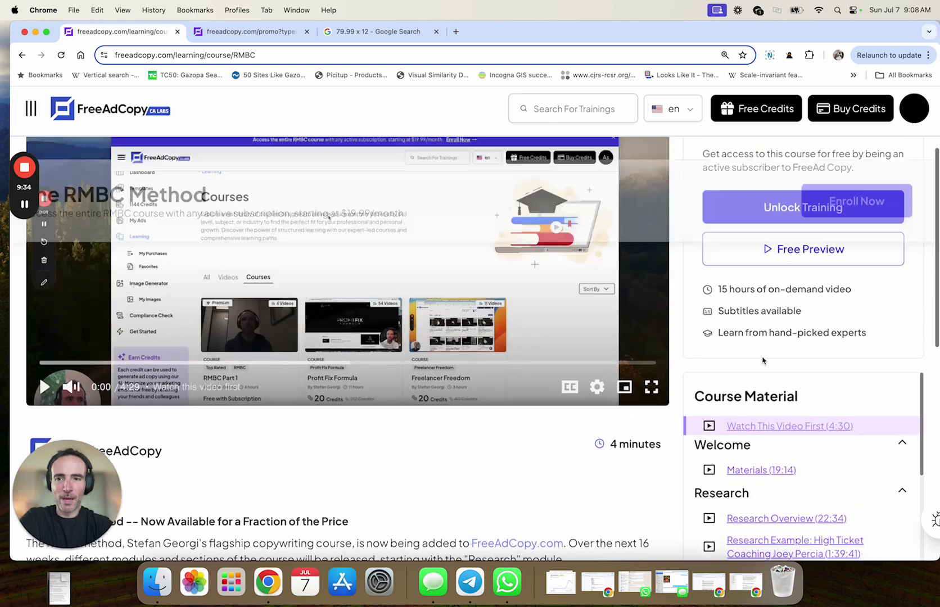
{"action": "scroll", "coordinate": [644, 356], "scroll_direction": "down", "scroll_amount": 2}
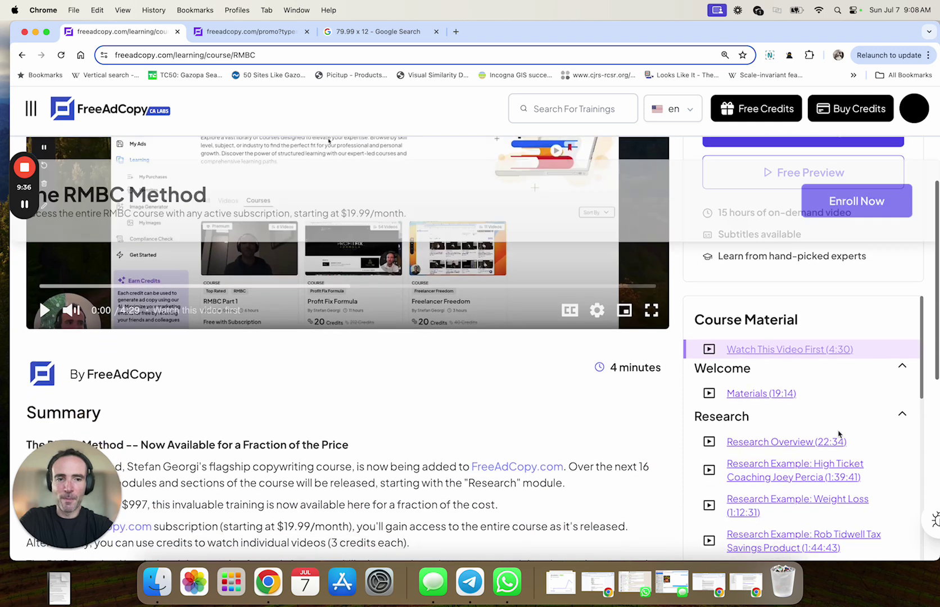
- Open the Research Overview lesson, 3 credits for 15 hours of subtitled video, and scroll through it
{"action": "left_click", "coordinate": [872, 452]}
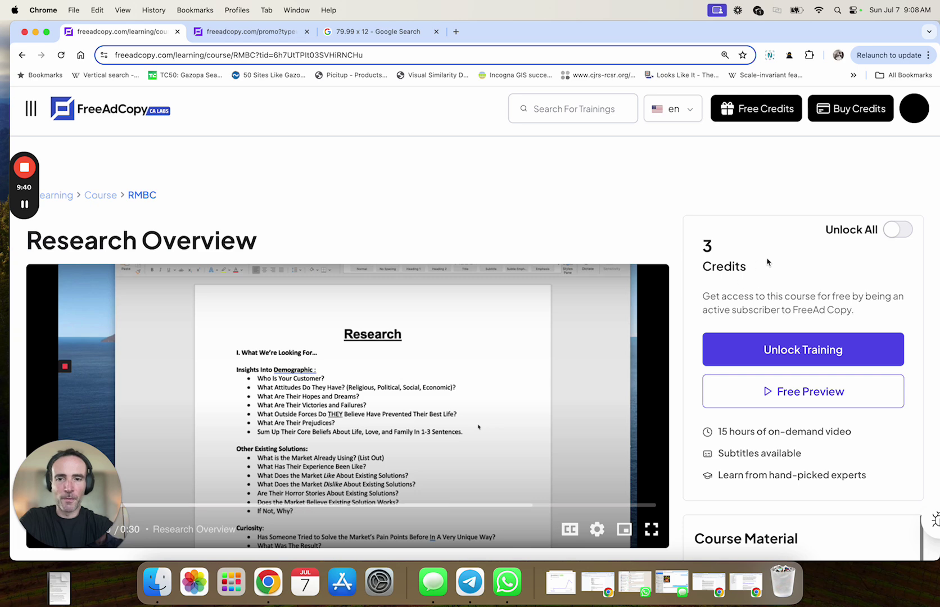
{"action": "scroll", "coordinate": [748, 258], "scroll_direction": "down", "scroll_amount": 1}
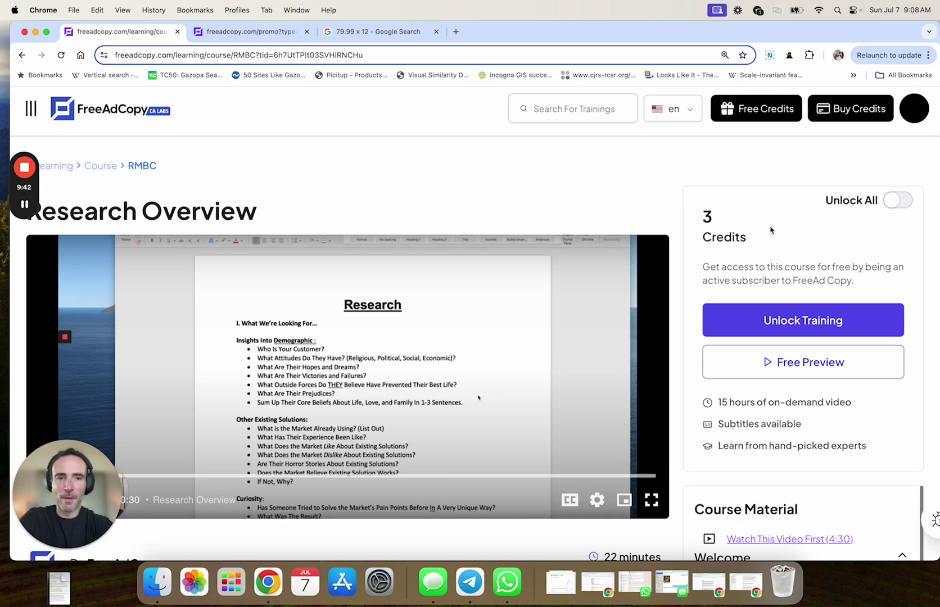
{"action": "scroll", "coordinate": [703, 244], "scroll_direction": "down", "scroll_amount": 3}
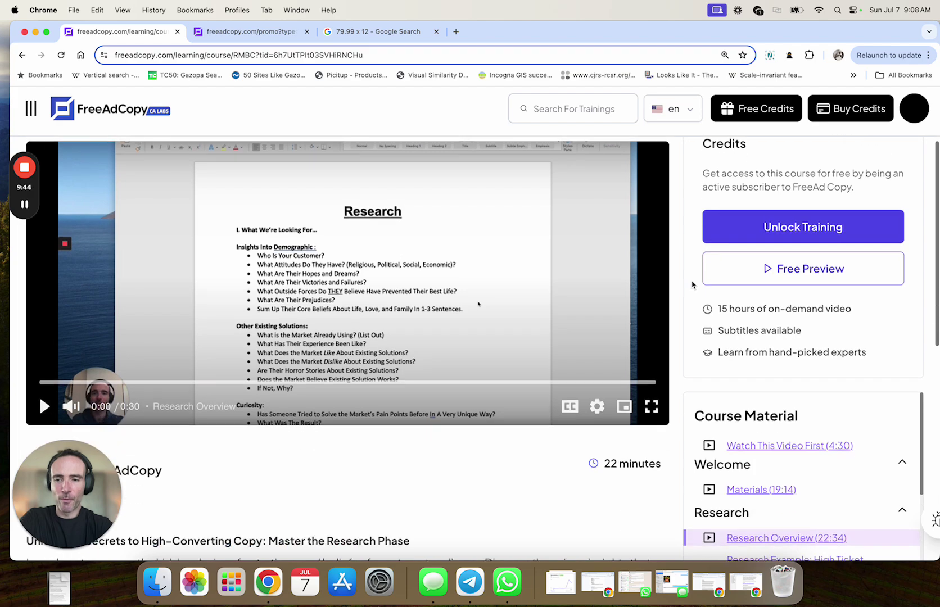
{"action": "scroll", "coordinate": [653, 242], "scroll_direction": "up", "scroll_amount": 3}
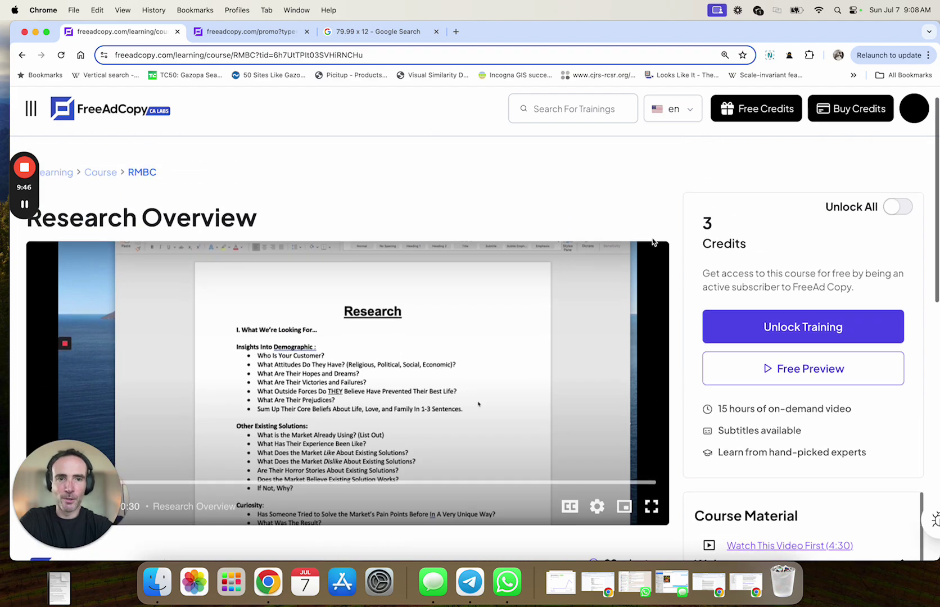
{"action": "scroll", "coordinate": [653, 242], "scroll_direction": "down", "scroll_amount": 5}
{"action": "scroll", "coordinate": [807, 363], "scroll_direction": "down", "scroll_amount": 5}
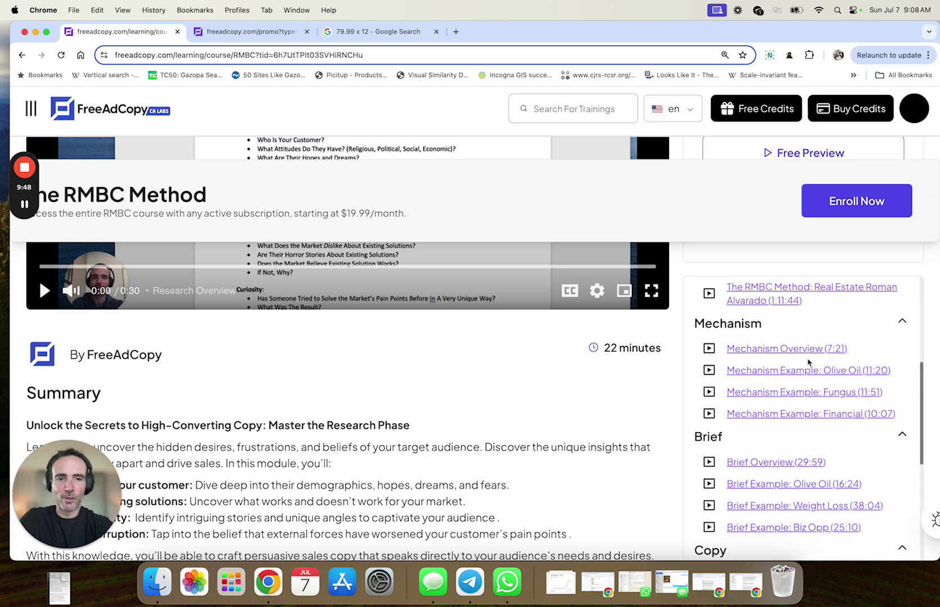
{"action": "scroll", "coordinate": [775, 362], "scroll_direction": "down", "scroll_amount": 10}
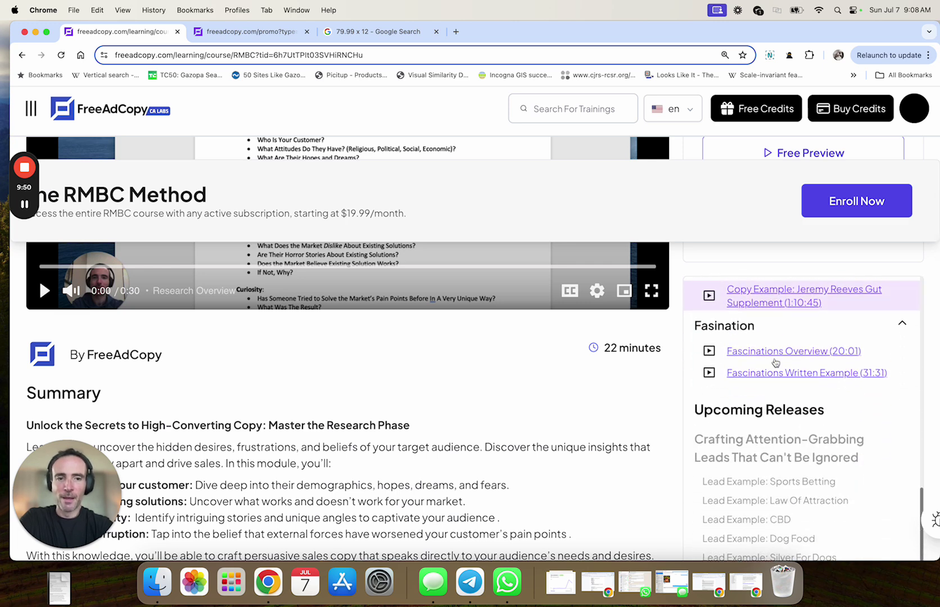
{"action": "scroll", "coordinate": [764, 366], "scroll_direction": "down", "scroll_amount": 4}
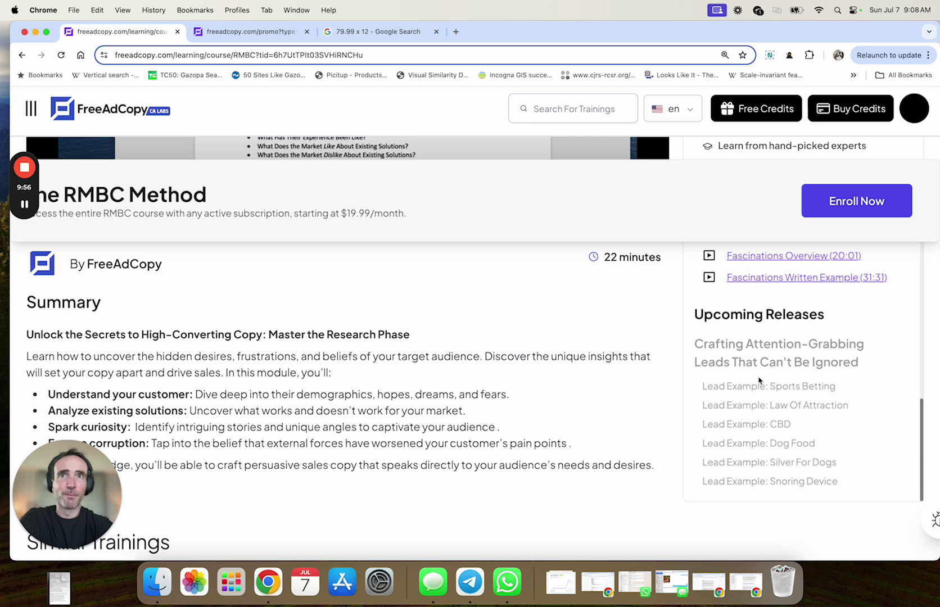
{"action": "scroll", "coordinate": [761, 388], "scroll_direction": "down", "scroll_amount": 3}
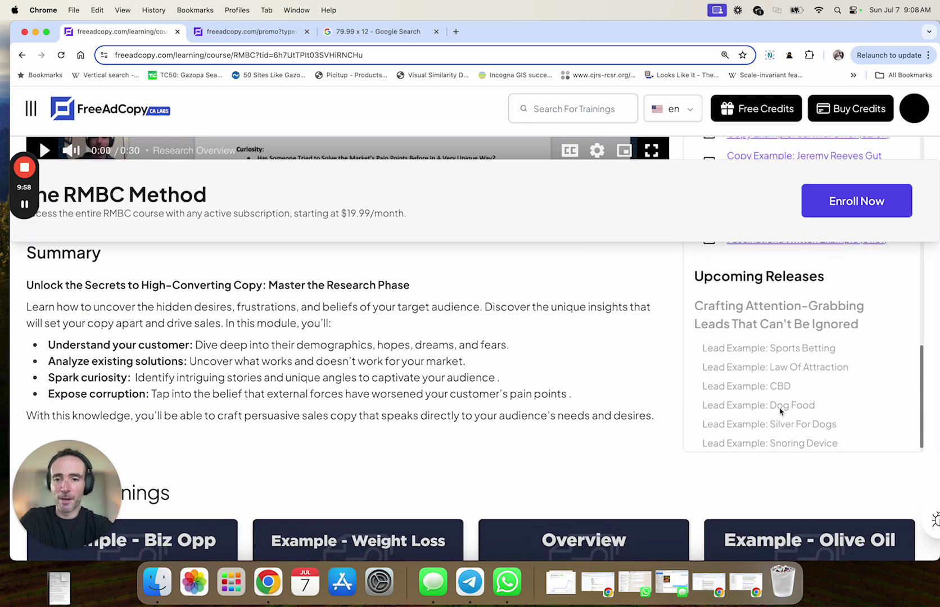
{"action": "scroll", "coordinate": [657, 400], "scroll_direction": "up", "scroll_amount": 15}
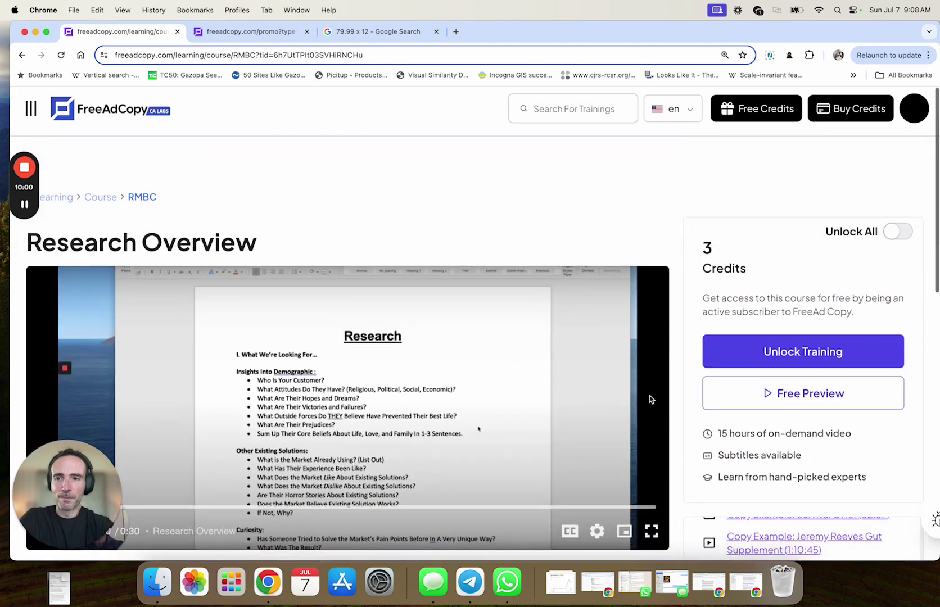
- Return to the courses list and show every training under the All category view
{"action": "left_click", "coordinate": [113, 197]}
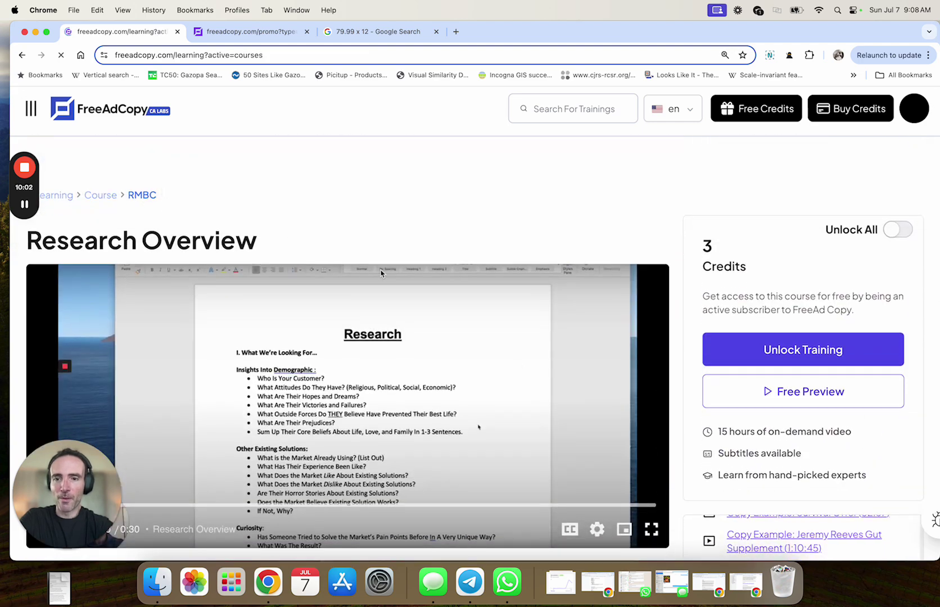
{"action": "scroll", "coordinate": [471, 374], "scroll_direction": "down", "scroll_amount": 5}
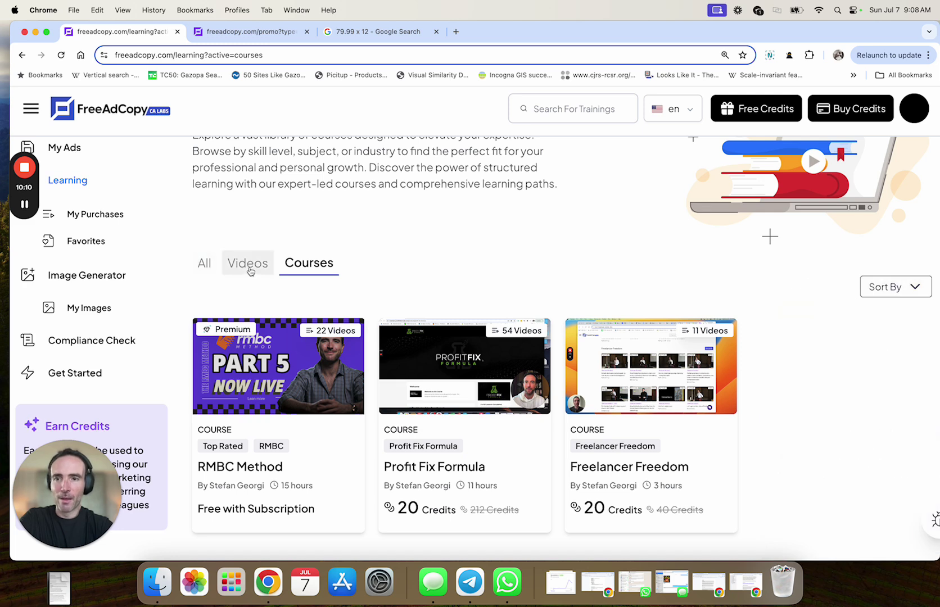
{"action": "left_click", "coordinate": [205, 264]}
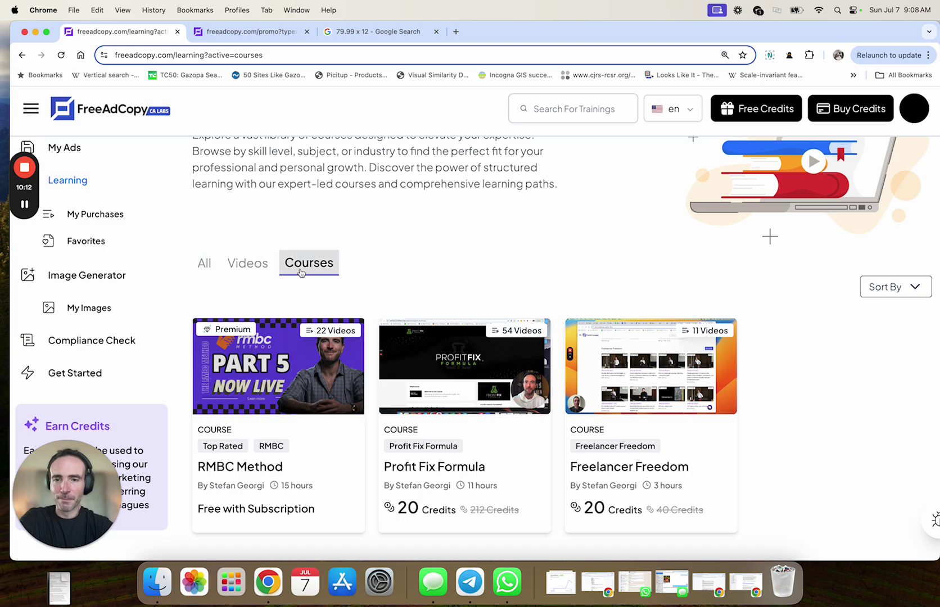
{"action": "scroll", "coordinate": [413, 309], "scroll_direction": "down", "scroll_amount": 15}
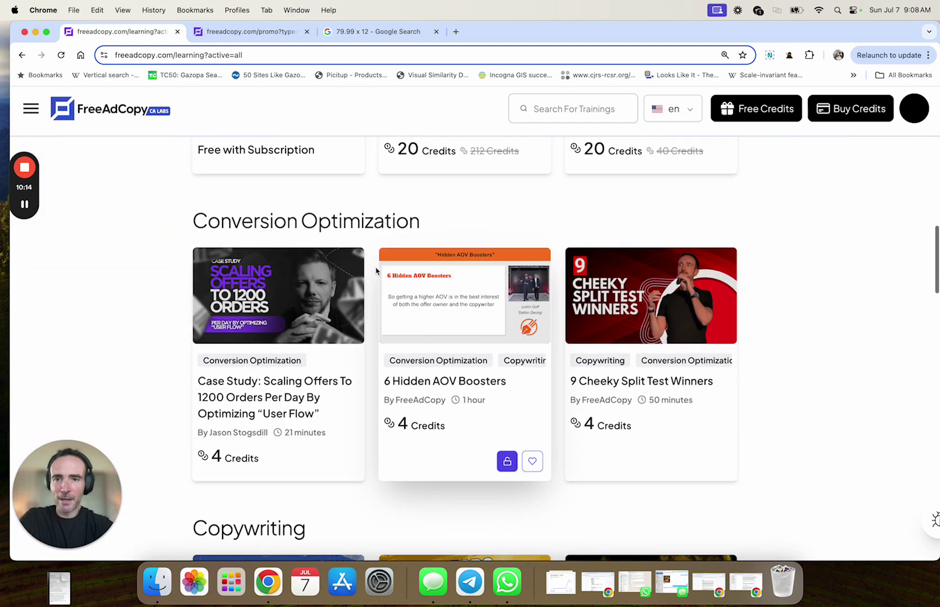
{"action": "scroll", "coordinate": [318, 224], "scroll_direction": "down", "scroll_amount": 5}
{"action": "scroll", "coordinate": [318, 223], "scroll_direction": "down", "scroll_amount": 5}
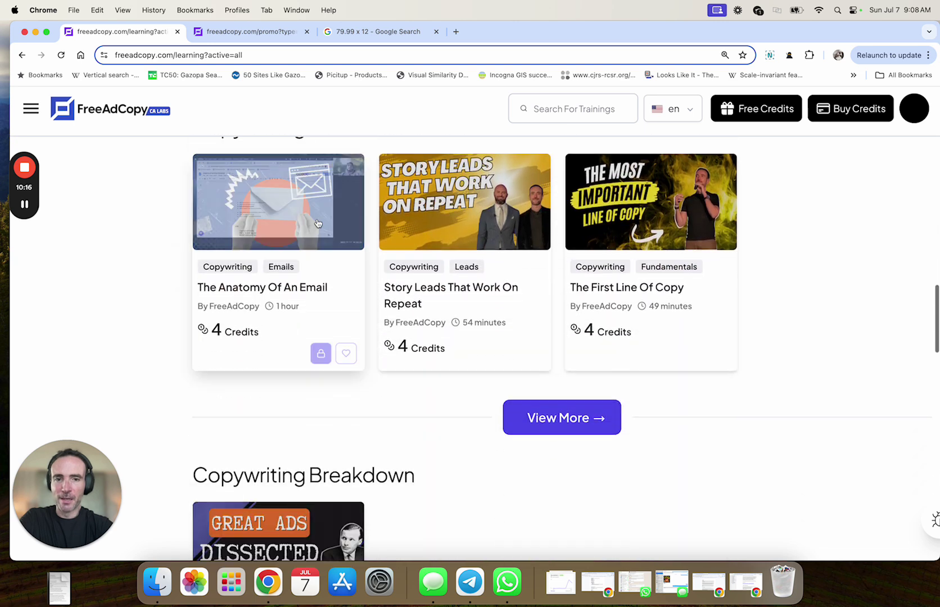
- Scroll through the Free, Copywriting and Offers training sections and back to the top
{"action": "scroll", "coordinate": [539, 417], "scroll_direction": "down", "scroll_amount": 1}
{"action": "scroll", "coordinate": [546, 421], "scroll_direction": "down", "scroll_amount": 13}
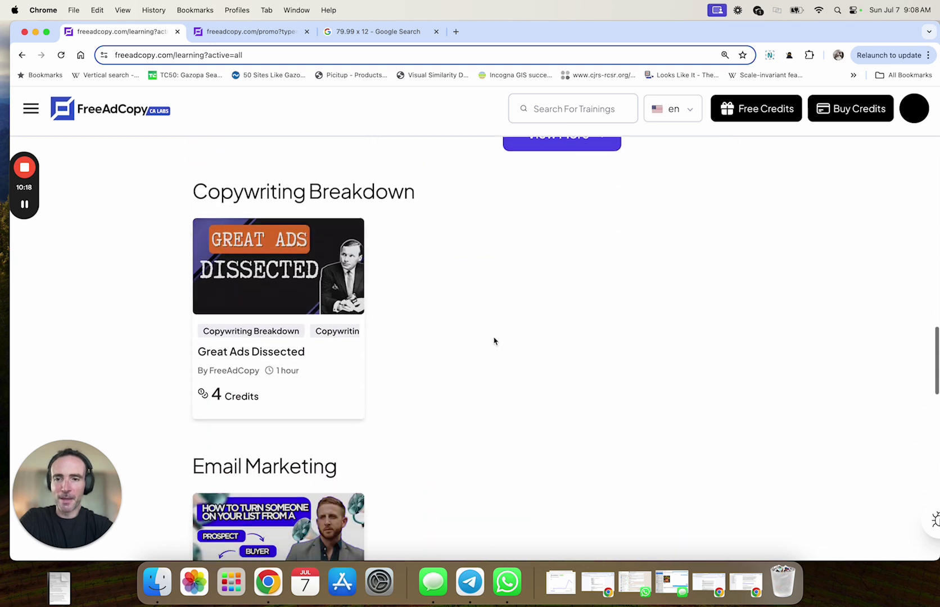
{"action": "scroll", "coordinate": [465, 300], "scroll_direction": "down", "scroll_amount": 11}
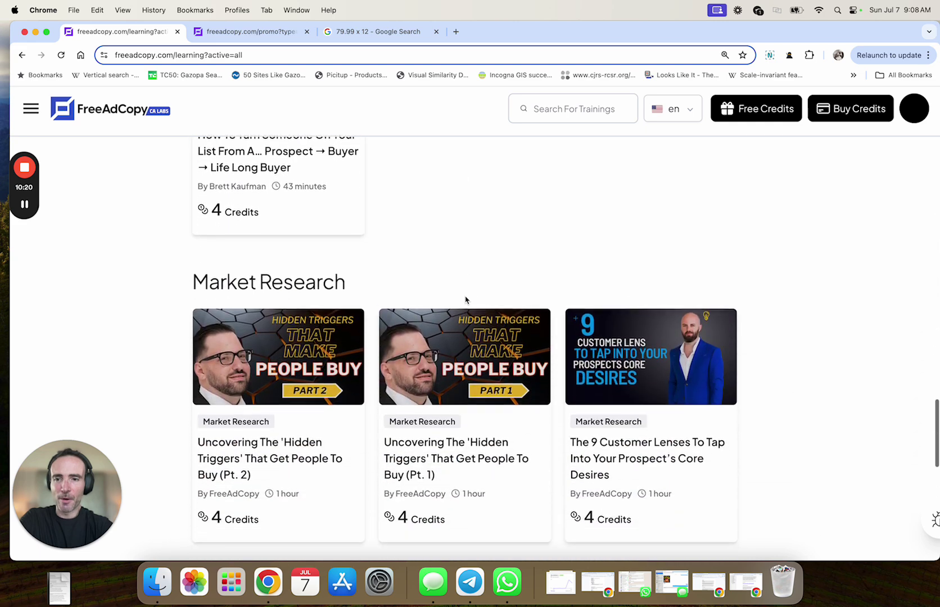
{"action": "scroll", "coordinate": [465, 294], "scroll_direction": "down", "scroll_amount": 5}
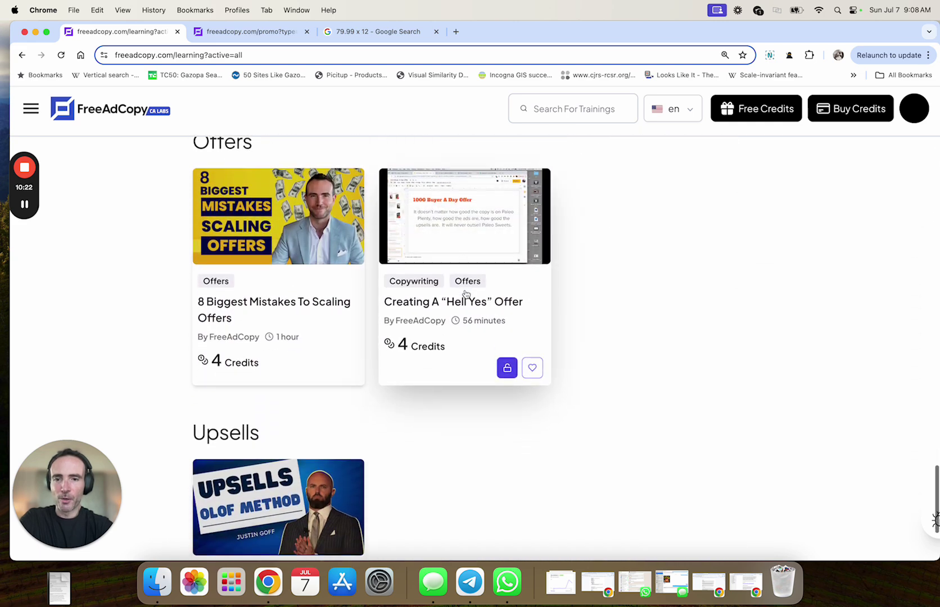
{"action": "scroll", "coordinate": [465, 294], "scroll_direction": "up", "scroll_amount": 20}
{"action": "scroll", "coordinate": [466, 294], "scroll_direction": "up", "scroll_amount": 20}
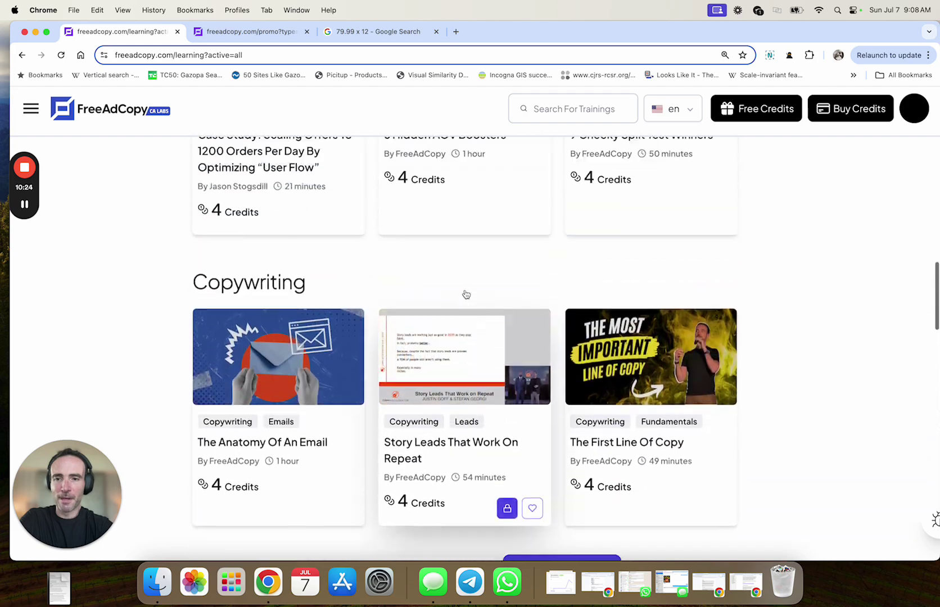
{"action": "scroll", "coordinate": [465, 294], "scroll_direction": "down", "scroll_amount": 3}
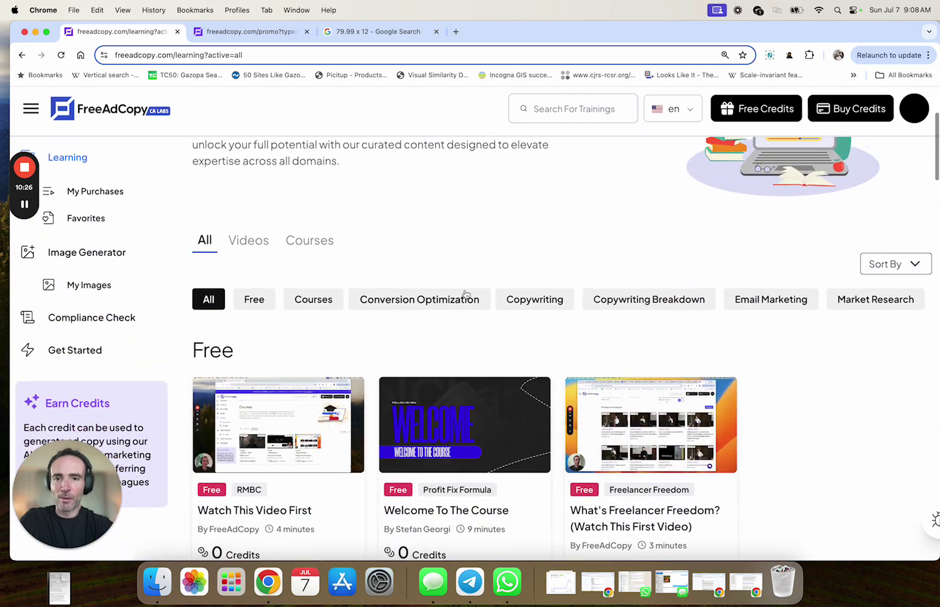
{"action": "scroll", "coordinate": [465, 294], "scroll_direction": "up", "scroll_amount": 2}
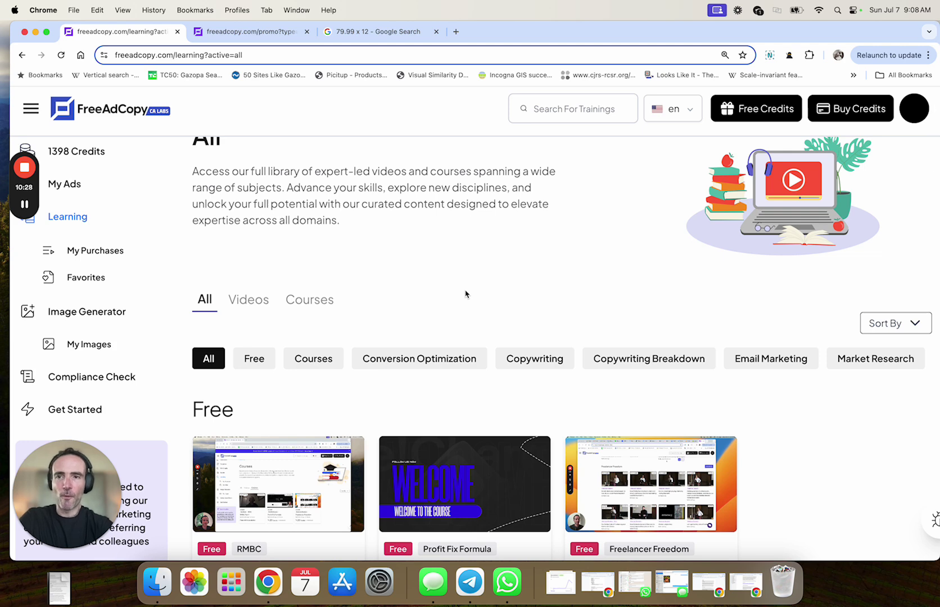
{"action": "scroll", "coordinate": [465, 294], "scroll_direction": "up", "scroll_amount": 1}
{"action": "scroll", "coordinate": [465, 293], "scroll_direction": "down", "scroll_amount": 3}
{"action": "scroll", "coordinate": [465, 294], "scroll_direction": "up", "scroll_amount": 5}
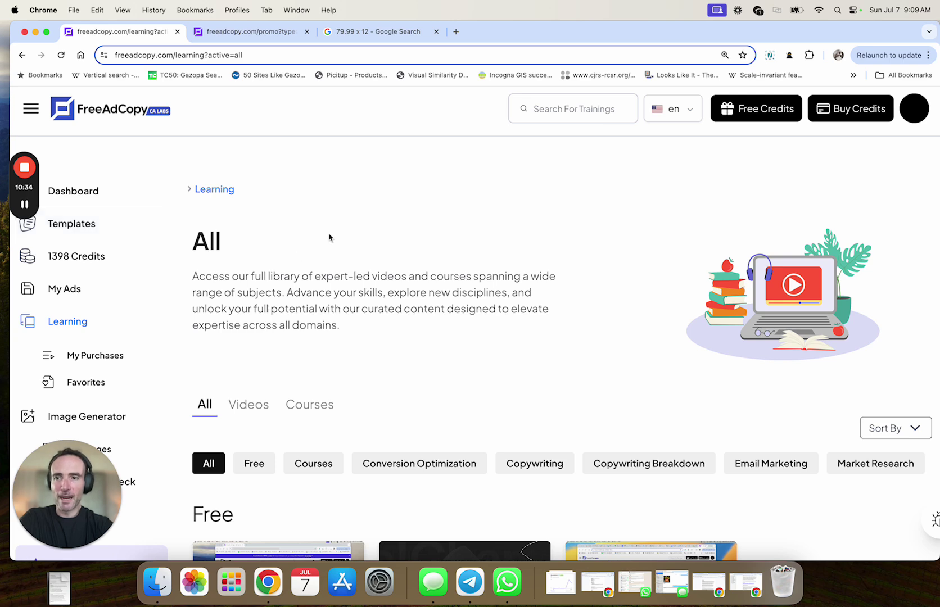
{"action": "scroll", "coordinate": [329, 237], "scroll_direction": "down", "scroll_amount": 5}
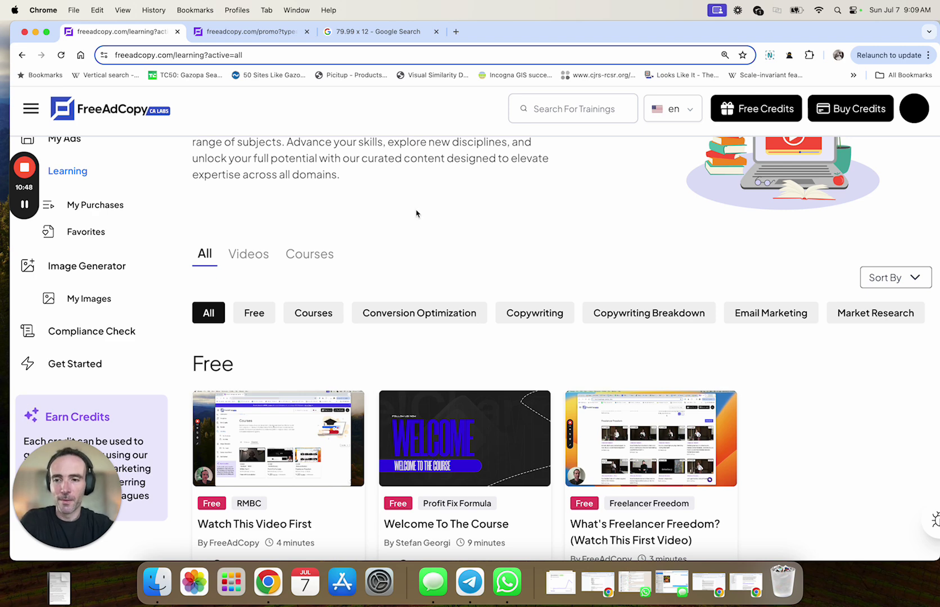
{"action": "scroll", "coordinate": [416, 218], "scroll_direction": "down", "scroll_amount": 3}
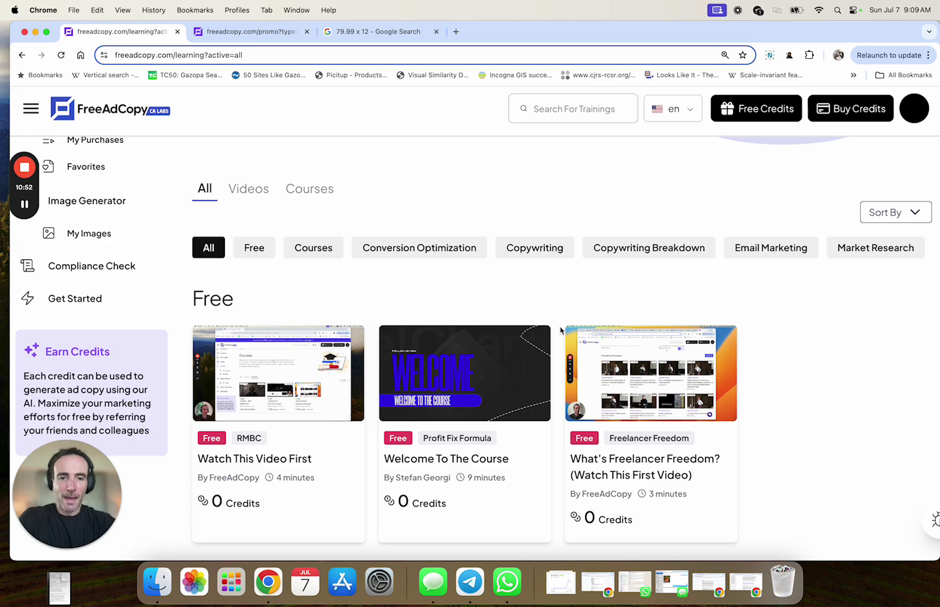
{"action": "scroll", "coordinate": [541, 361], "scroll_direction": "down", "scroll_amount": 10}
{"action": "scroll", "coordinate": [545, 360], "scroll_direction": "up", "scroll_amount": 10}
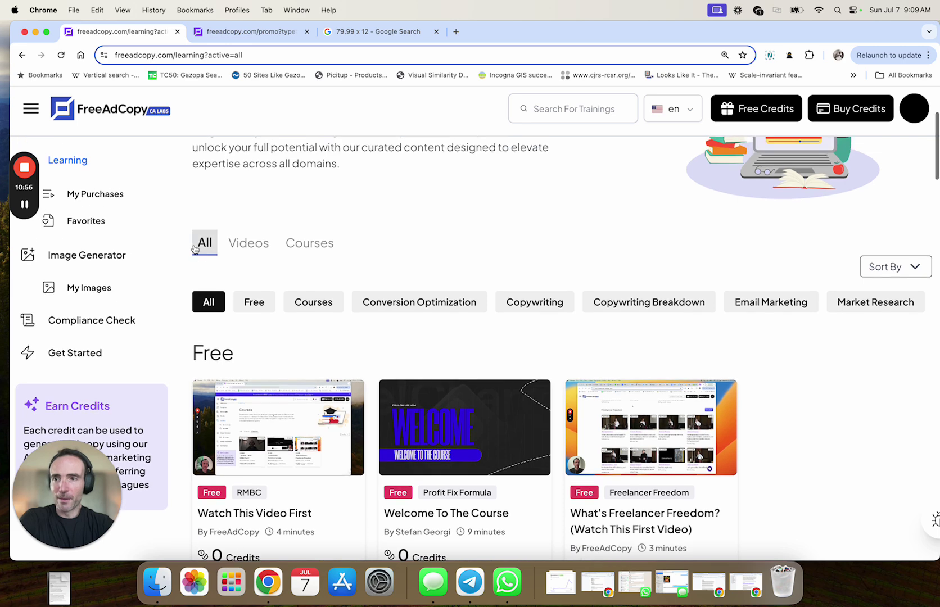
{"action": "scroll", "coordinate": [178, 214], "scroll_direction": "up", "scroll_amount": 3}
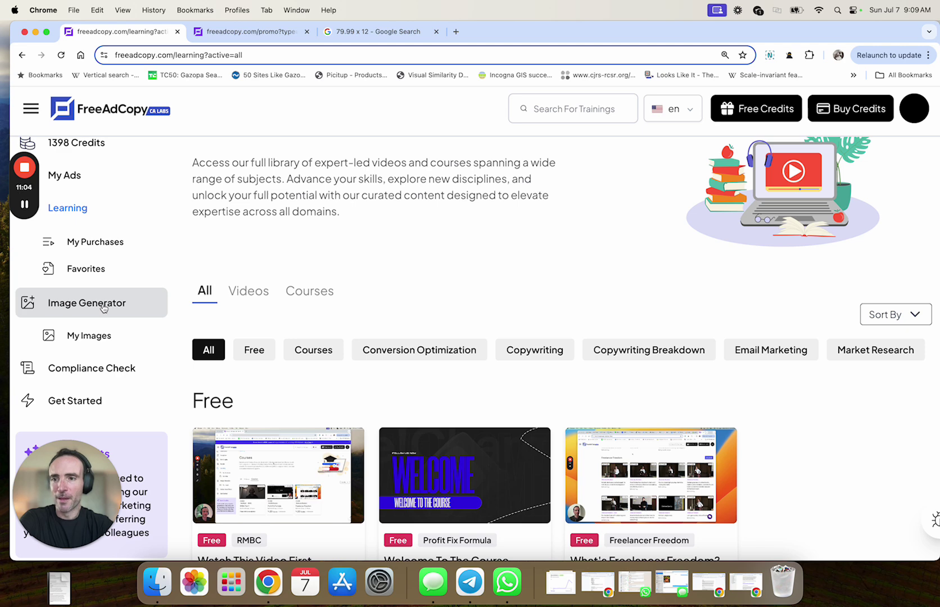
- In the Image Generator, enter 'Weird looking fruit.' with Natural style and Portrait 9:16 size
{"action": "left_click", "coordinate": [102, 305]}
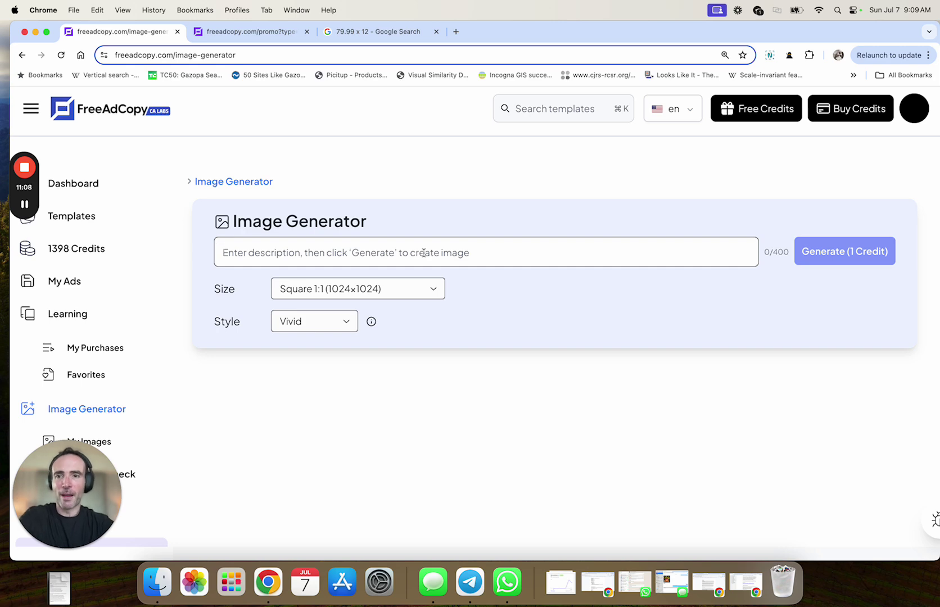
{"action": "type", "text": "Weird looking fruit."}
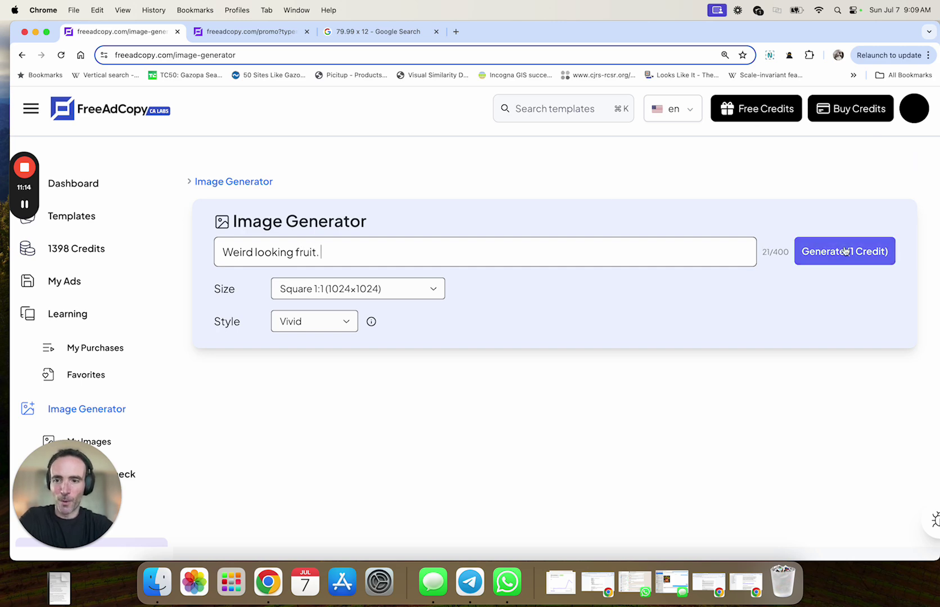
{"action": "left_click", "coordinate": [350, 324]}
{"action": "left_click", "coordinate": [336, 345]}
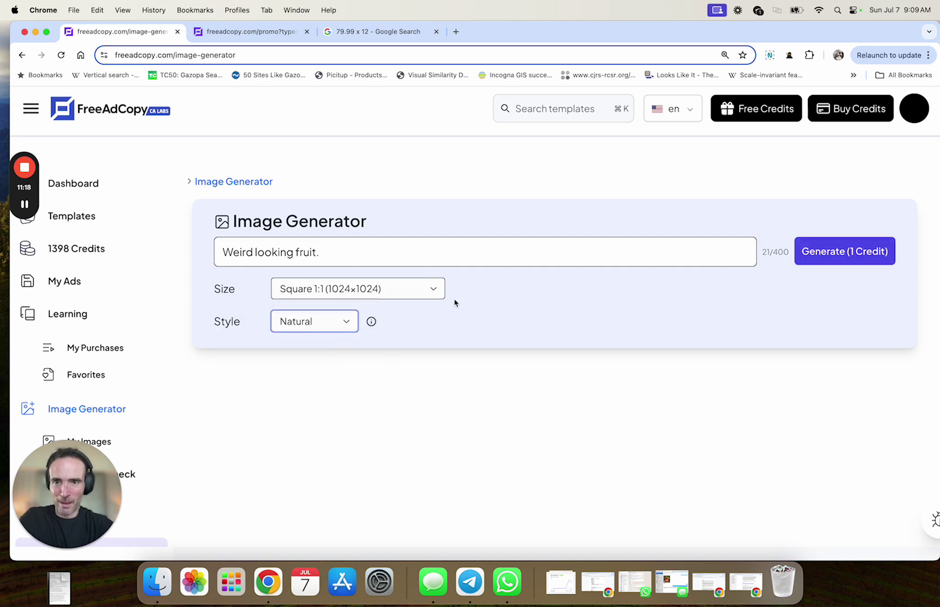
{"action": "left_click", "coordinate": [392, 286]}
{"action": "left_click", "coordinate": [395, 330]}
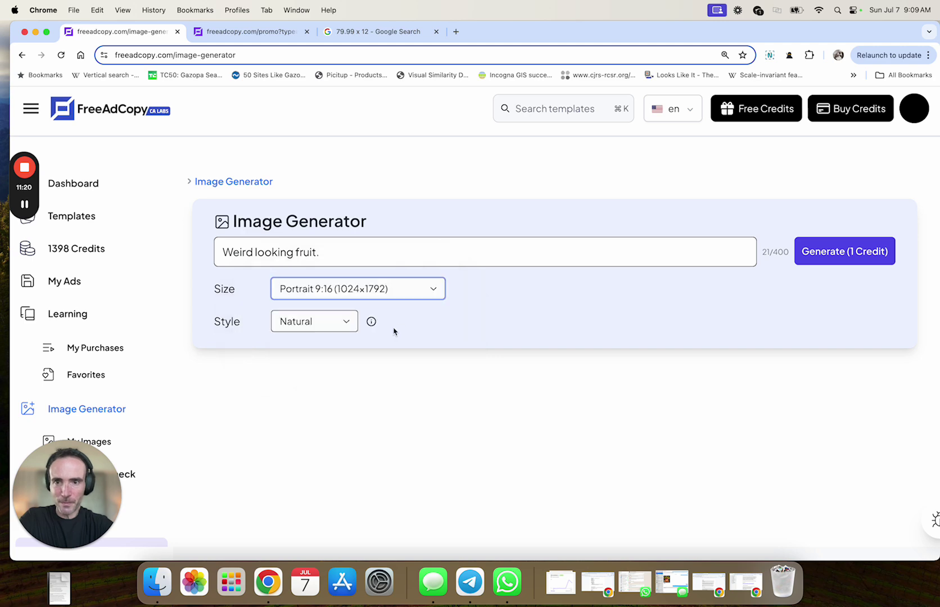
- Generate the fruit image for one credit, leaving 1397, and scroll down to view it
{"action": "left_click", "coordinate": [816, 262]}
{"action": "scroll", "coordinate": [581, 281], "scroll_direction": "down", "scroll_amount": 4}
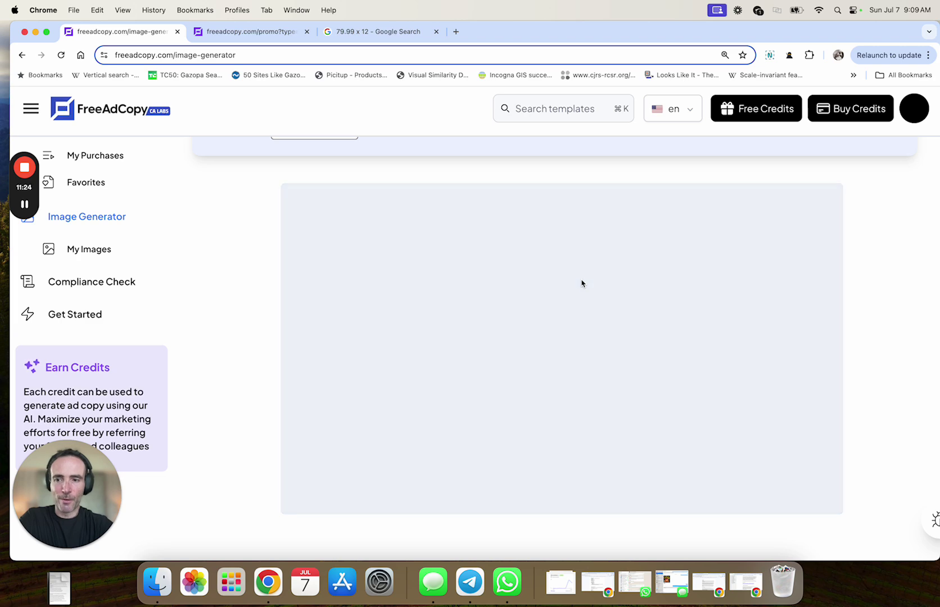
{"action": "scroll", "coordinate": [581, 283], "scroll_direction": "up", "scroll_amount": 3}
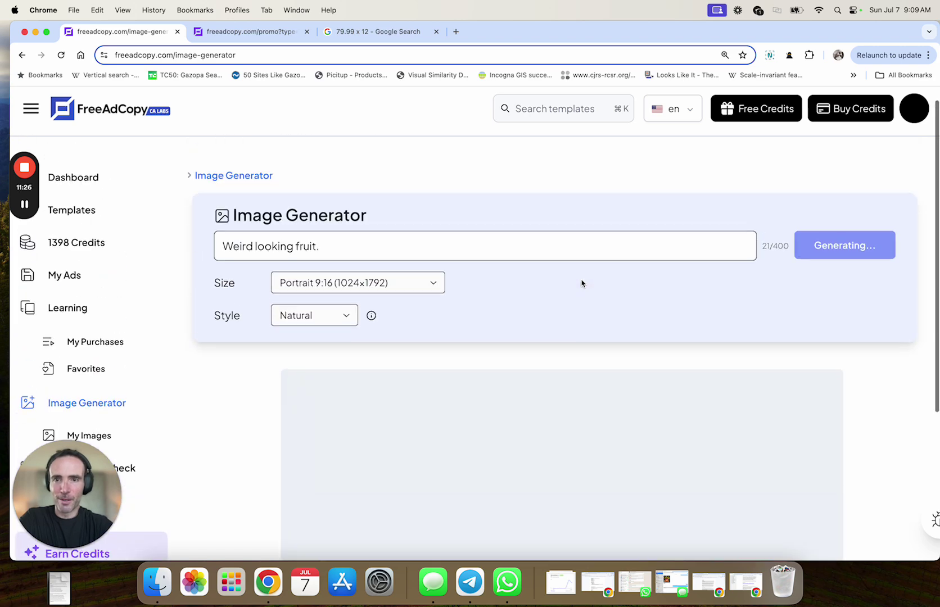
{"action": "scroll", "coordinate": [581, 282], "scroll_direction": "down", "scroll_amount": 2}
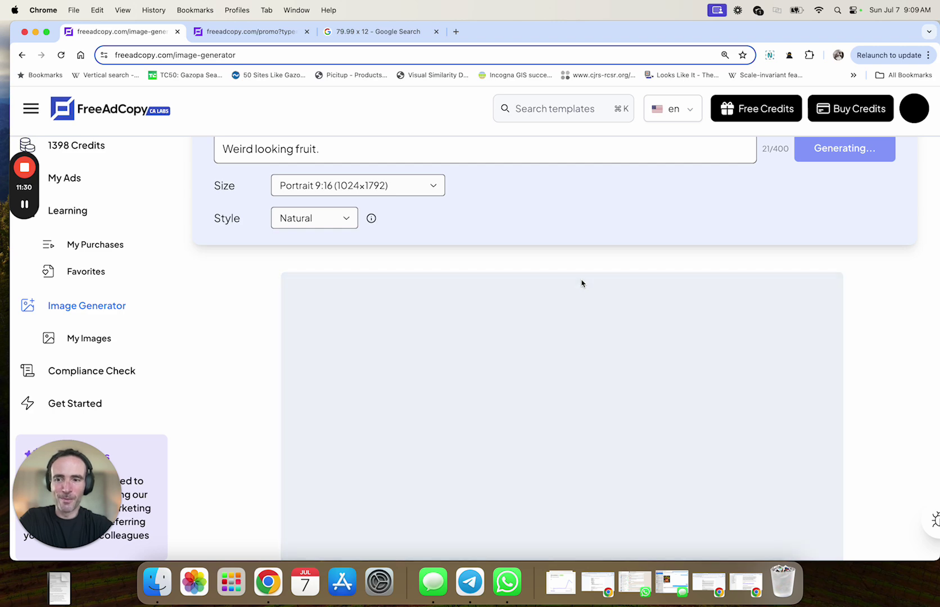
{"action": "scroll", "coordinate": [581, 283], "scroll_direction": "down", "scroll_amount": 1}
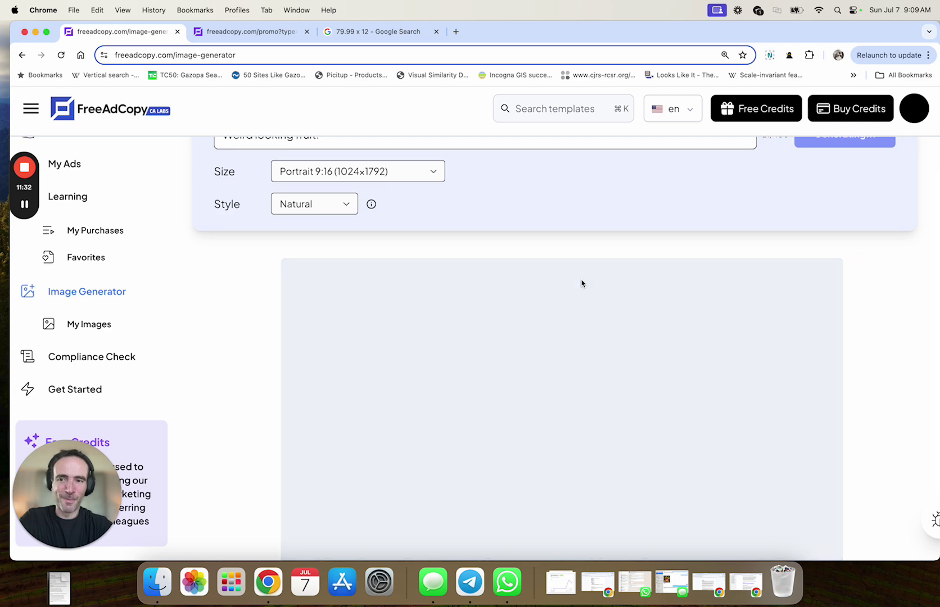
{"action": "scroll", "coordinate": [581, 283], "scroll_direction": "down", "scroll_amount": 3}
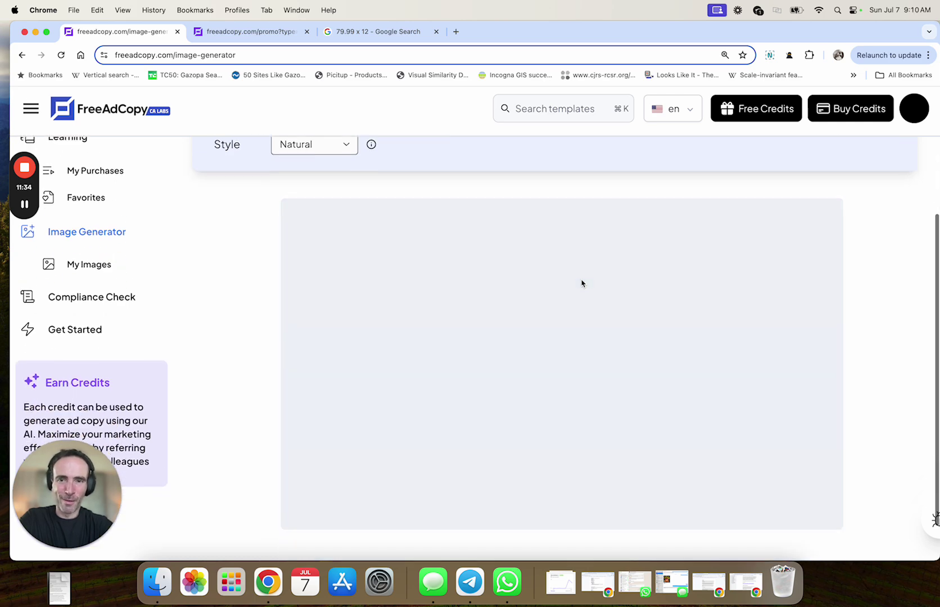
{"action": "scroll", "coordinate": [581, 283], "scroll_direction": "up", "scroll_amount": 2}
{"action": "scroll", "coordinate": [581, 283], "scroll_direction": "up", "scroll_amount": 3}
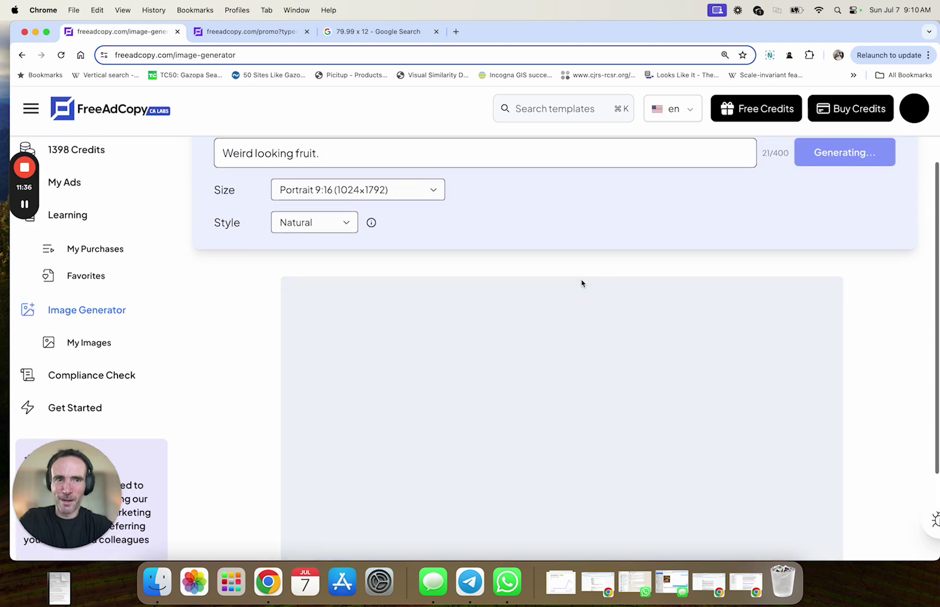
{"action": "scroll", "coordinate": [581, 283], "scroll_direction": "down", "scroll_amount": 1}
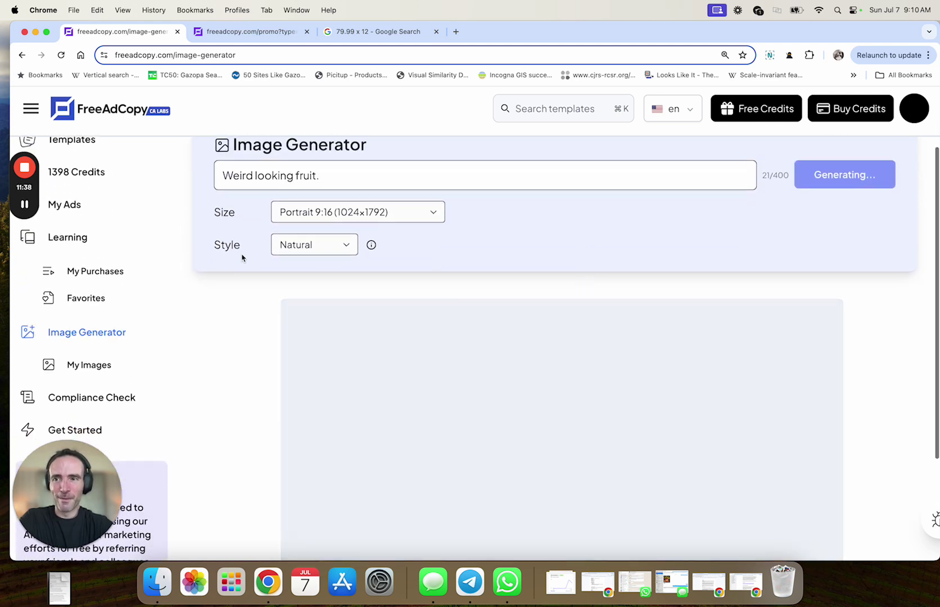
{"action": "scroll", "coordinate": [241, 256], "scroll_direction": "down", "scroll_amount": 3}
{"action": "mouse_move", "coordinate": [26, 203]}
{"action": "scroll", "coordinate": [386, 284], "scroll_direction": "up", "scroll_amount": 1}
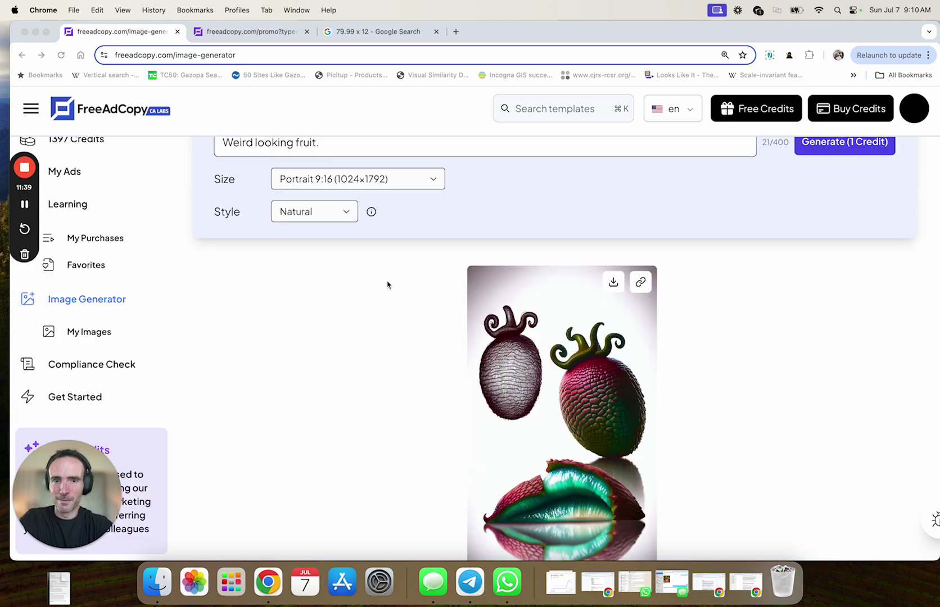
{"action": "scroll", "coordinate": [386, 283], "scroll_direction": "down", "scroll_amount": 4}
{"action": "scroll", "coordinate": [386, 283], "scroll_direction": "down", "scroll_amount": 1}
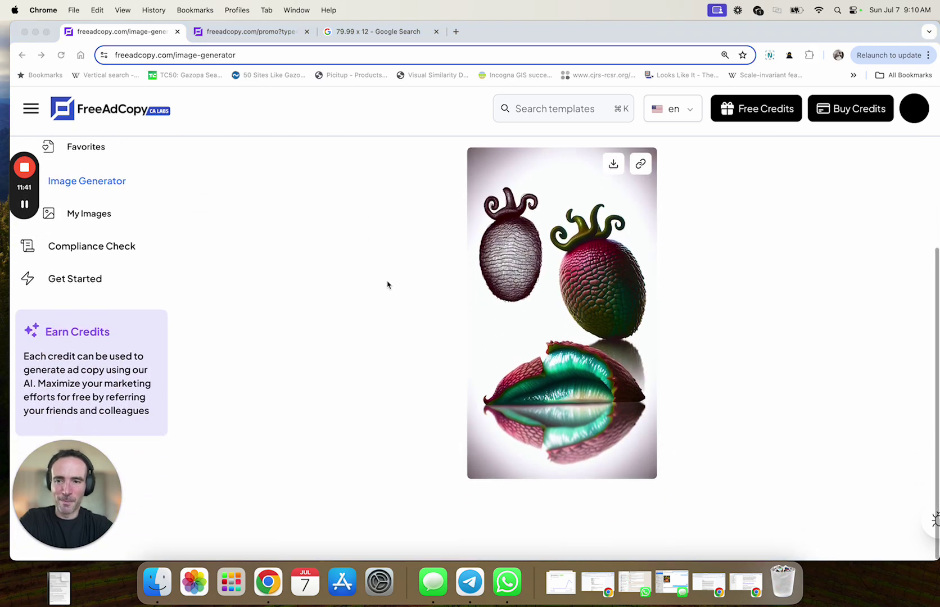
{"action": "scroll", "coordinate": [547, 313], "scroll_direction": "up", "scroll_amount": 5}
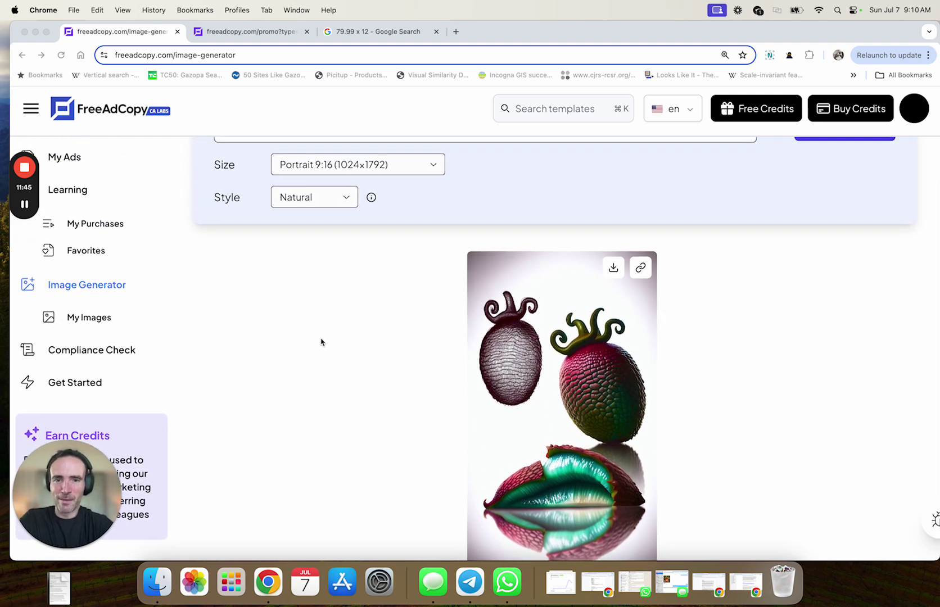
{"action": "scroll", "coordinate": [321, 340], "scroll_direction": "down", "scroll_amount": 3}
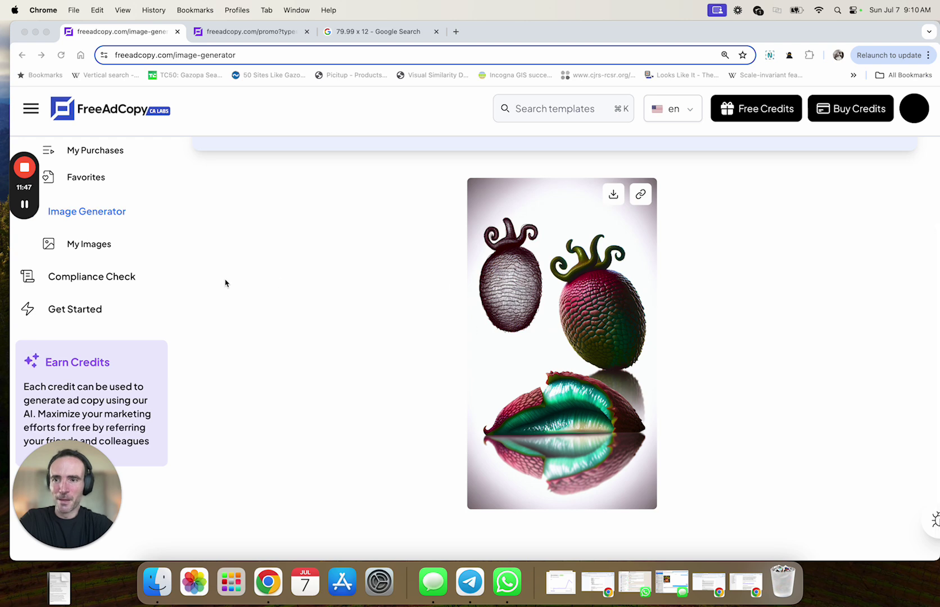
- Open Compliance Check and review the ad types (Facebook Ad, Youtube Ad), keeping Facebook Ad
{"action": "left_click", "coordinate": [118, 281]}
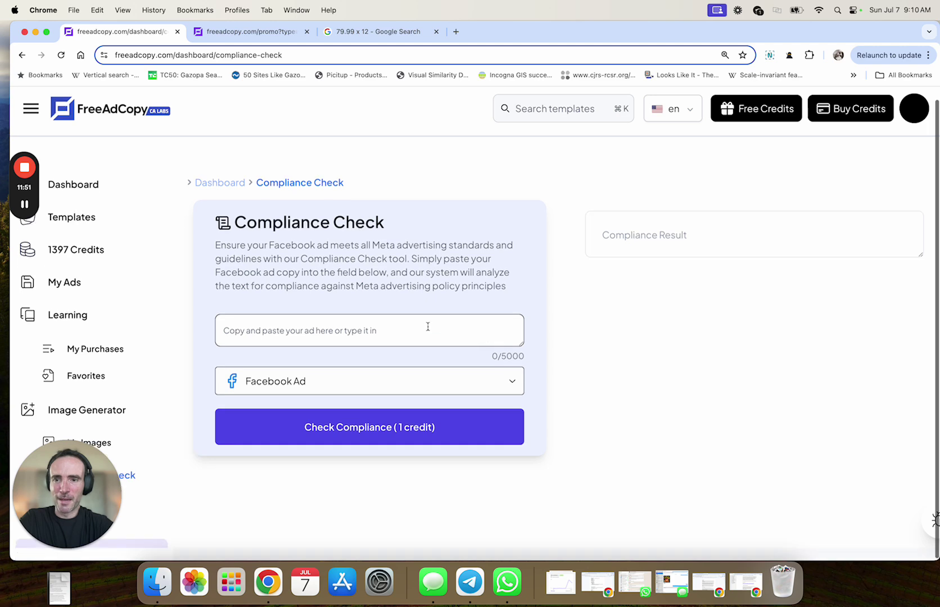
{"action": "left_click", "coordinate": [445, 375]}
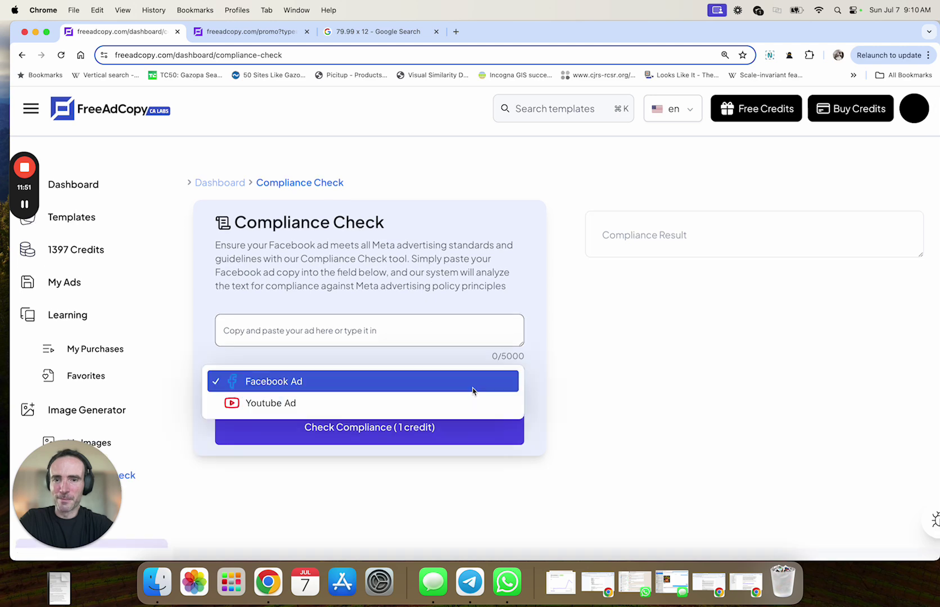
{"action": "left_click", "coordinate": [556, 392]}
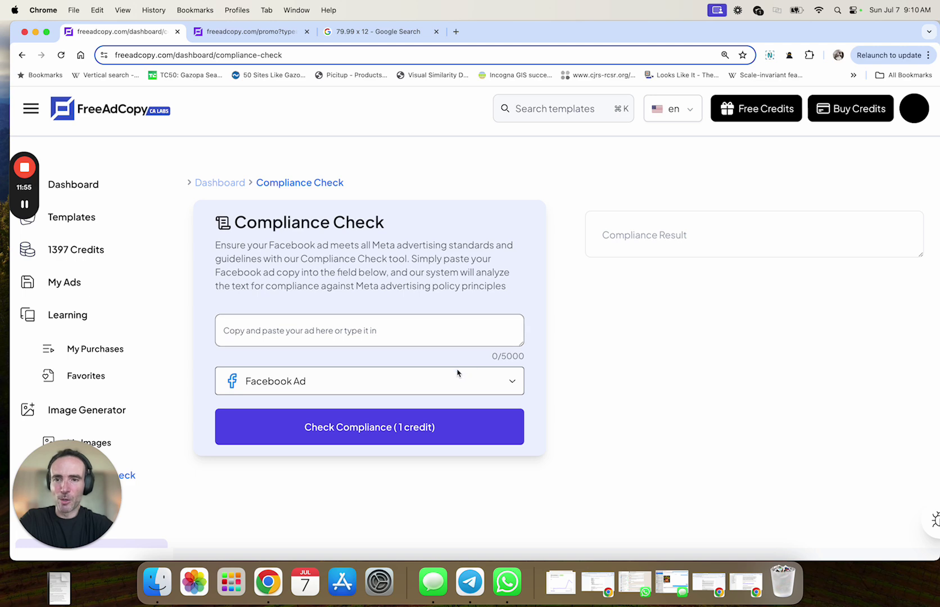
{"action": "scroll", "coordinate": [436, 359], "scroll_direction": "down", "scroll_amount": 1}
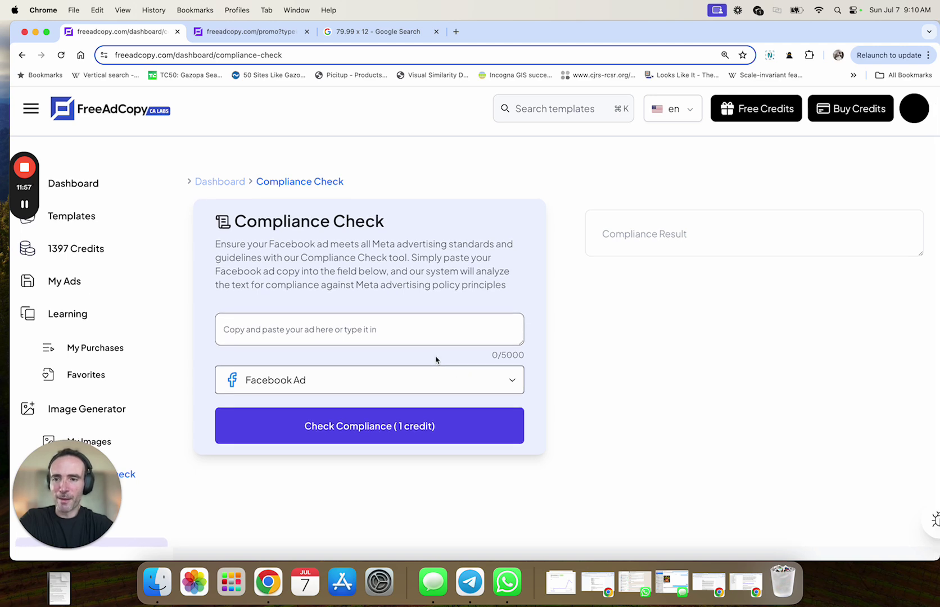
{"action": "scroll", "coordinate": [118, 330], "scroll_direction": "down", "scroll_amount": 1}
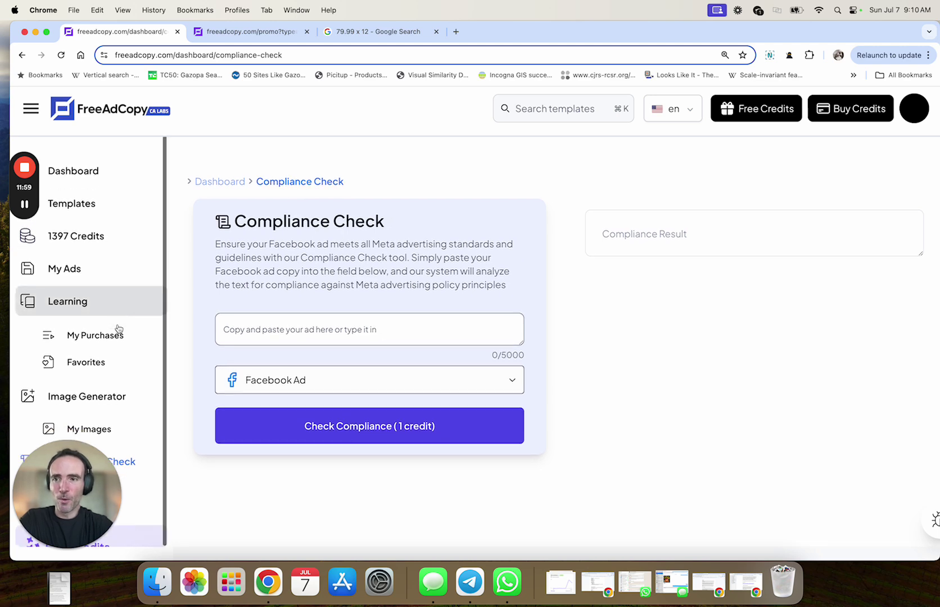
{"action": "scroll", "coordinate": [111, 436], "scroll_direction": "up", "scroll_amount": 1}
{"action": "scroll", "coordinate": [111, 440], "scroll_direction": "down", "scroll_amount": 1}
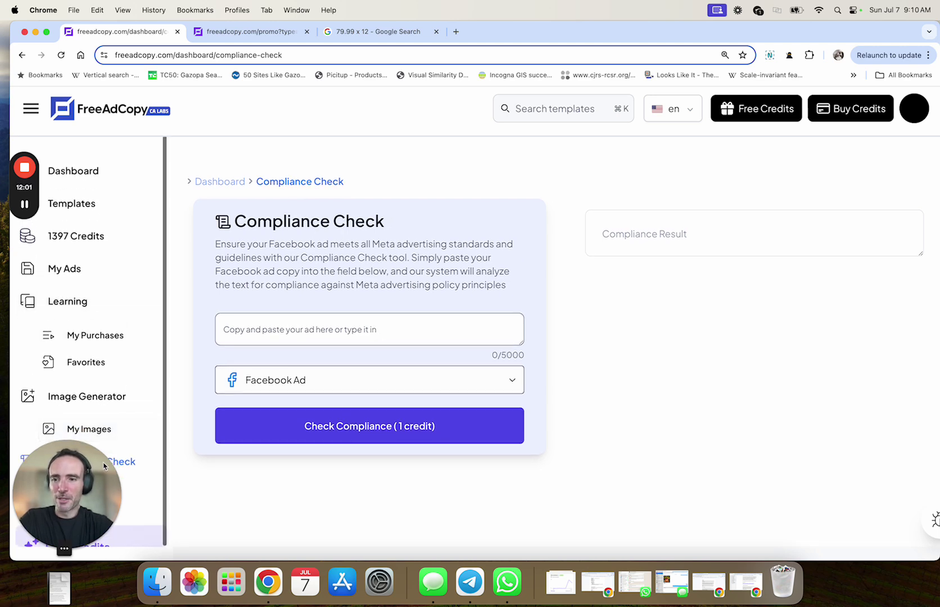
{"action": "left_click_drag", "start_coordinate": [86, 497], "coordinate": [161, 492]}
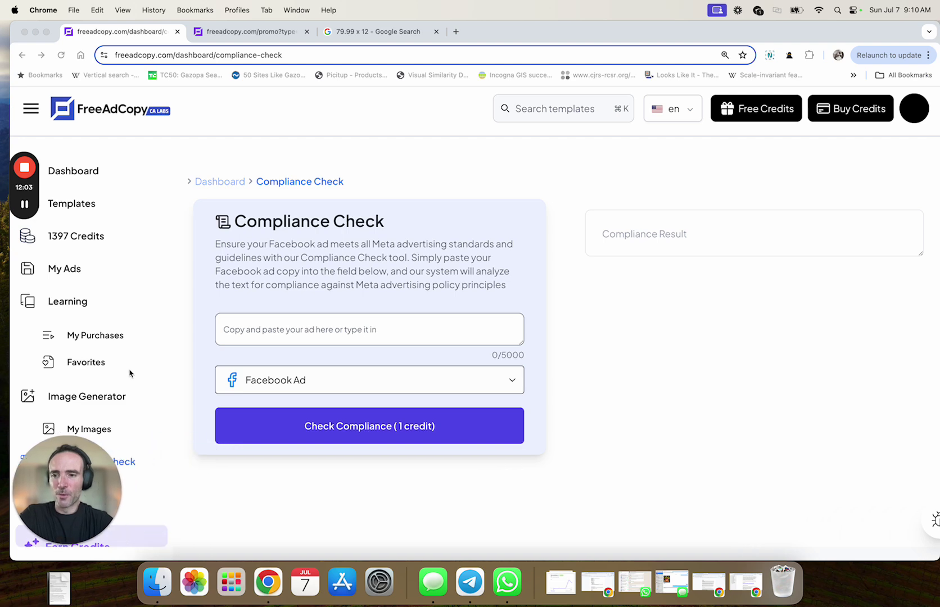
{"action": "scroll", "coordinate": [134, 350], "scroll_direction": "up", "scroll_amount": 1}
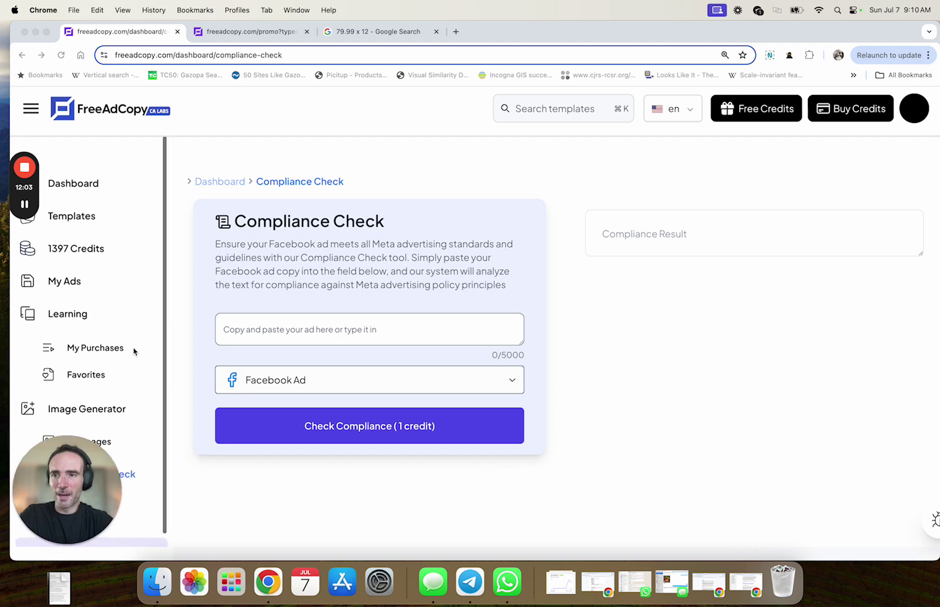
- Go via Dashboard to the Template Library and open the Email Copy category
{"action": "left_click", "coordinate": [84, 185]}
{"action": "scroll", "coordinate": [309, 230], "scroll_direction": "down", "scroll_amount": 1}
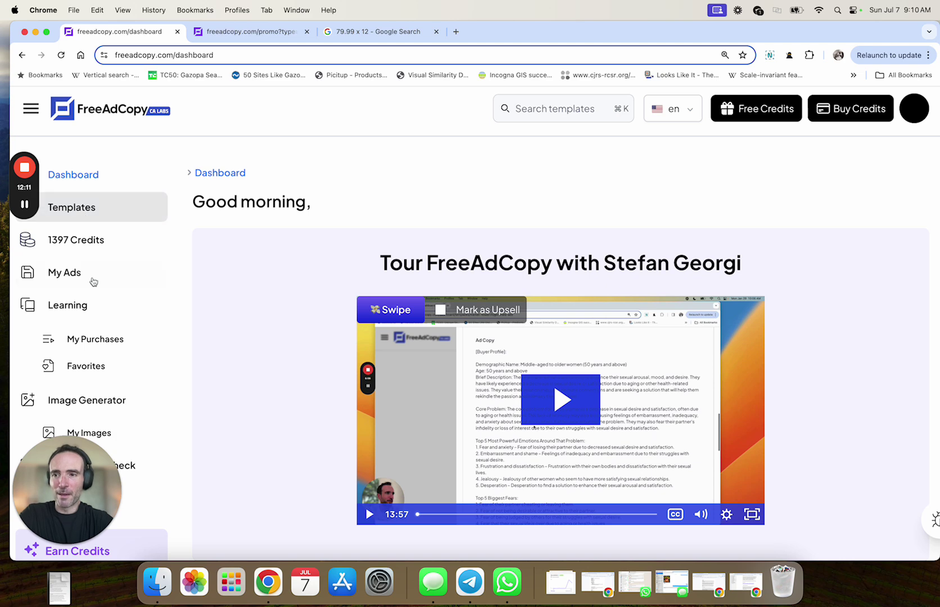
{"action": "left_click", "coordinate": [94, 212]}
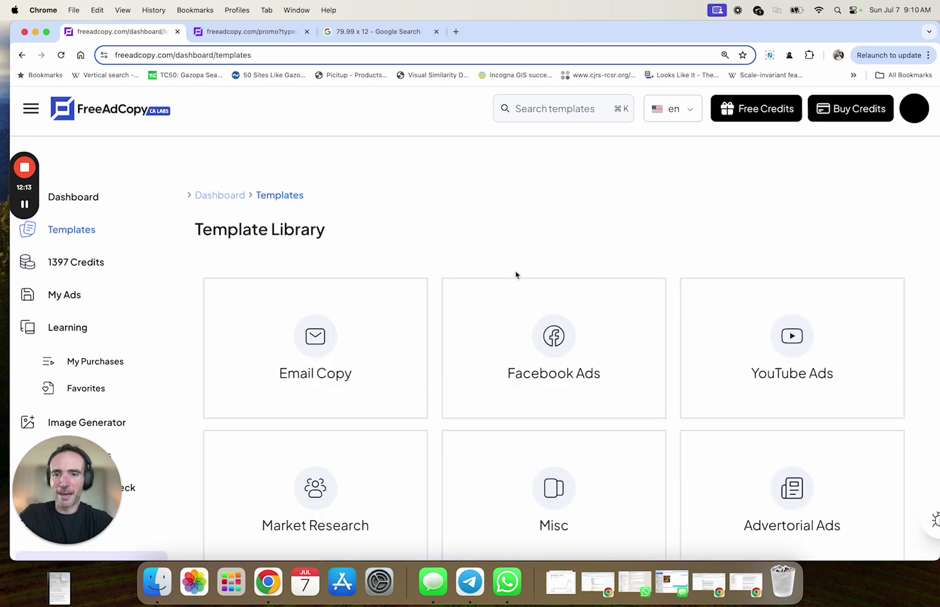
{"action": "left_click", "coordinate": [390, 319]}
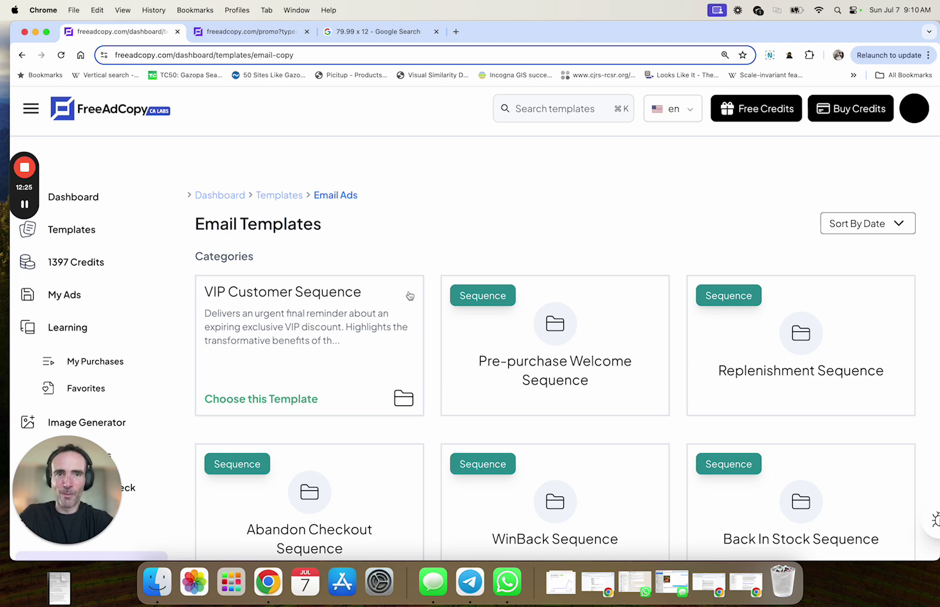
{"action": "left_click", "coordinate": [695, 119]}
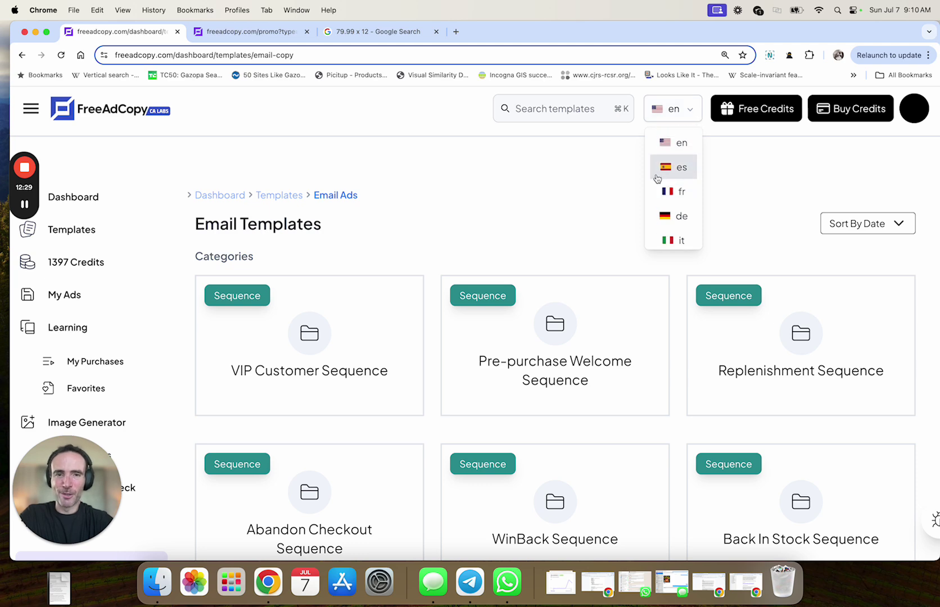
{"action": "scroll", "coordinate": [657, 179], "scroll_direction": "down", "scroll_amount": 2}
{"action": "scroll", "coordinate": [657, 179], "scroll_direction": "up", "scroll_amount": 2}
{"action": "left_click", "coordinate": [522, 211]}
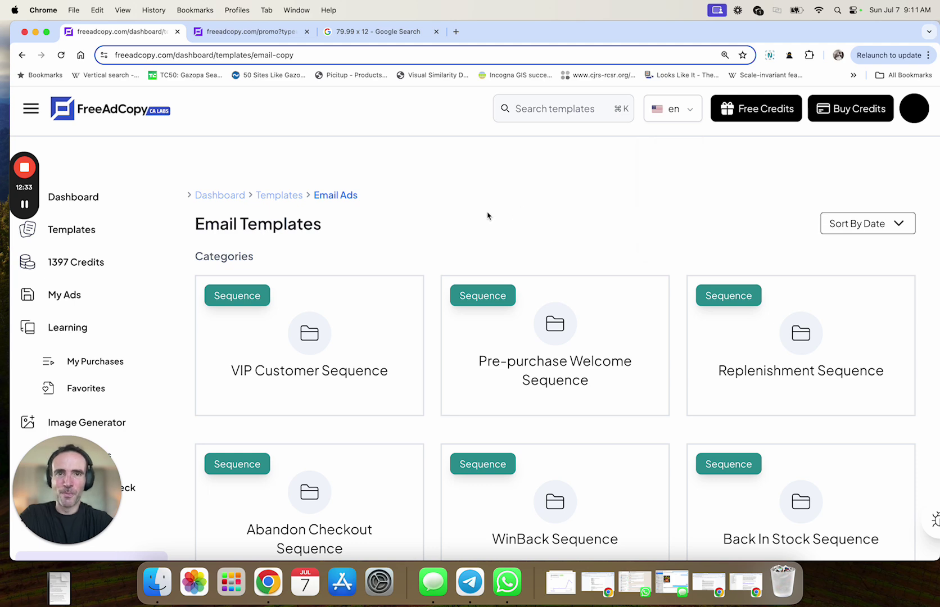
{"action": "left_click", "coordinate": [538, 108]}
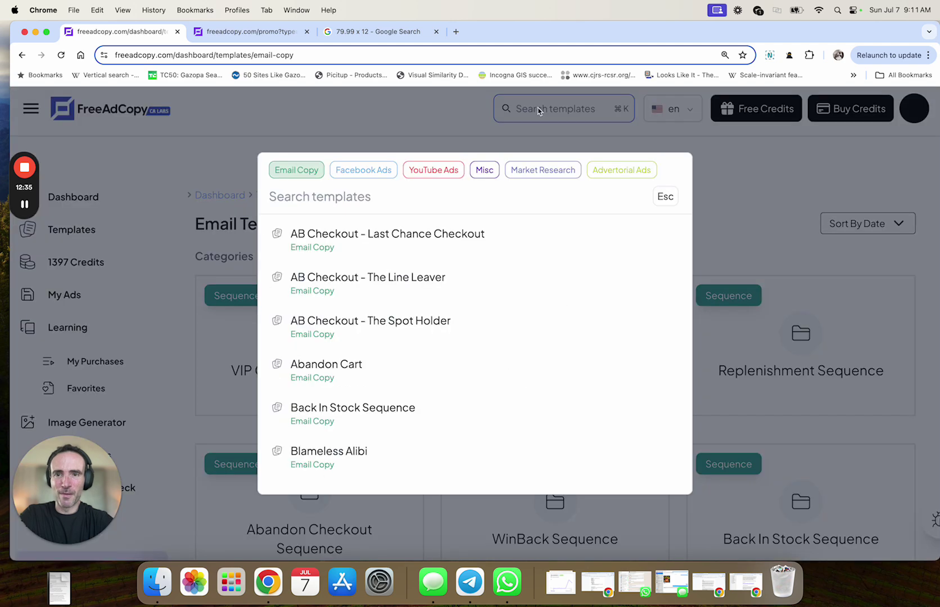
{"action": "left_click", "coordinate": [416, 139]}
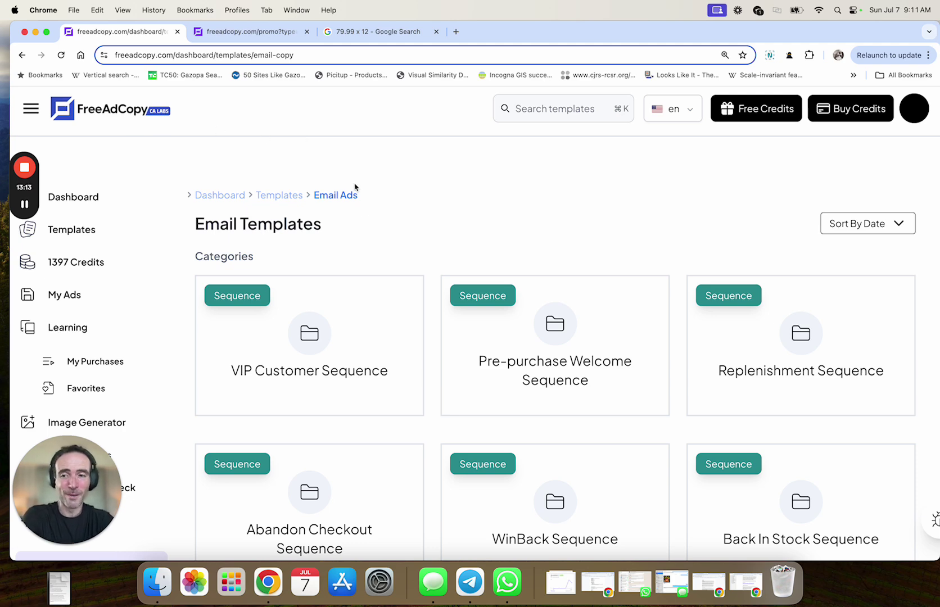
{"action": "scroll", "coordinate": [392, 239], "scroll_direction": "down", "scroll_amount": 2}
{"action": "scroll", "coordinate": [394, 239], "scroll_direction": "up", "scroll_amount": 2}
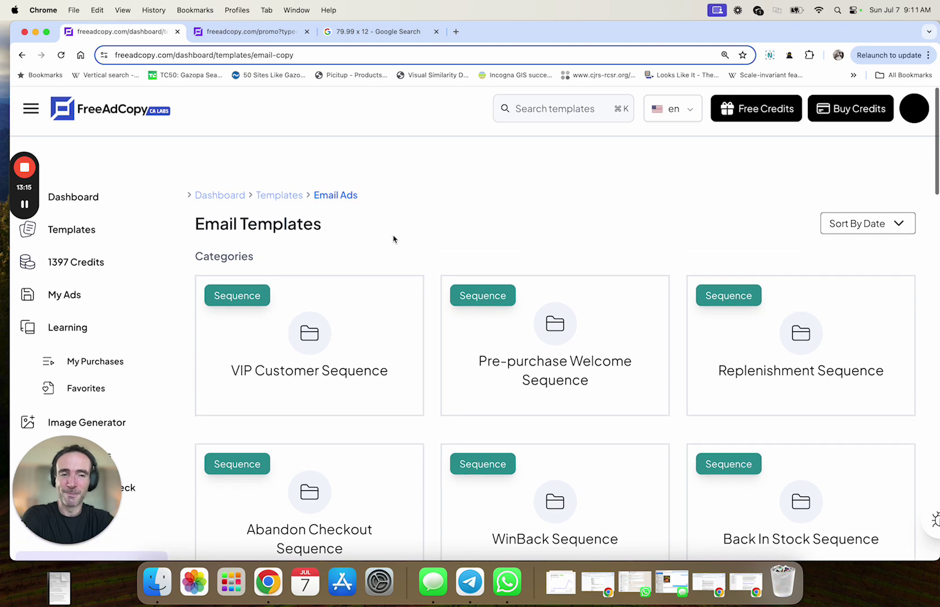
{"action": "mouse_move", "coordinate": [25, 171]}
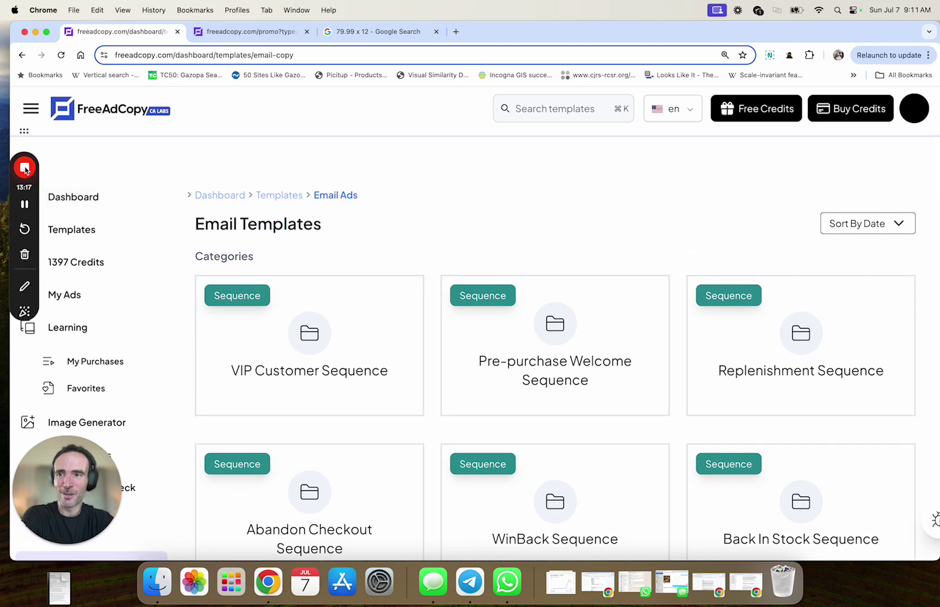